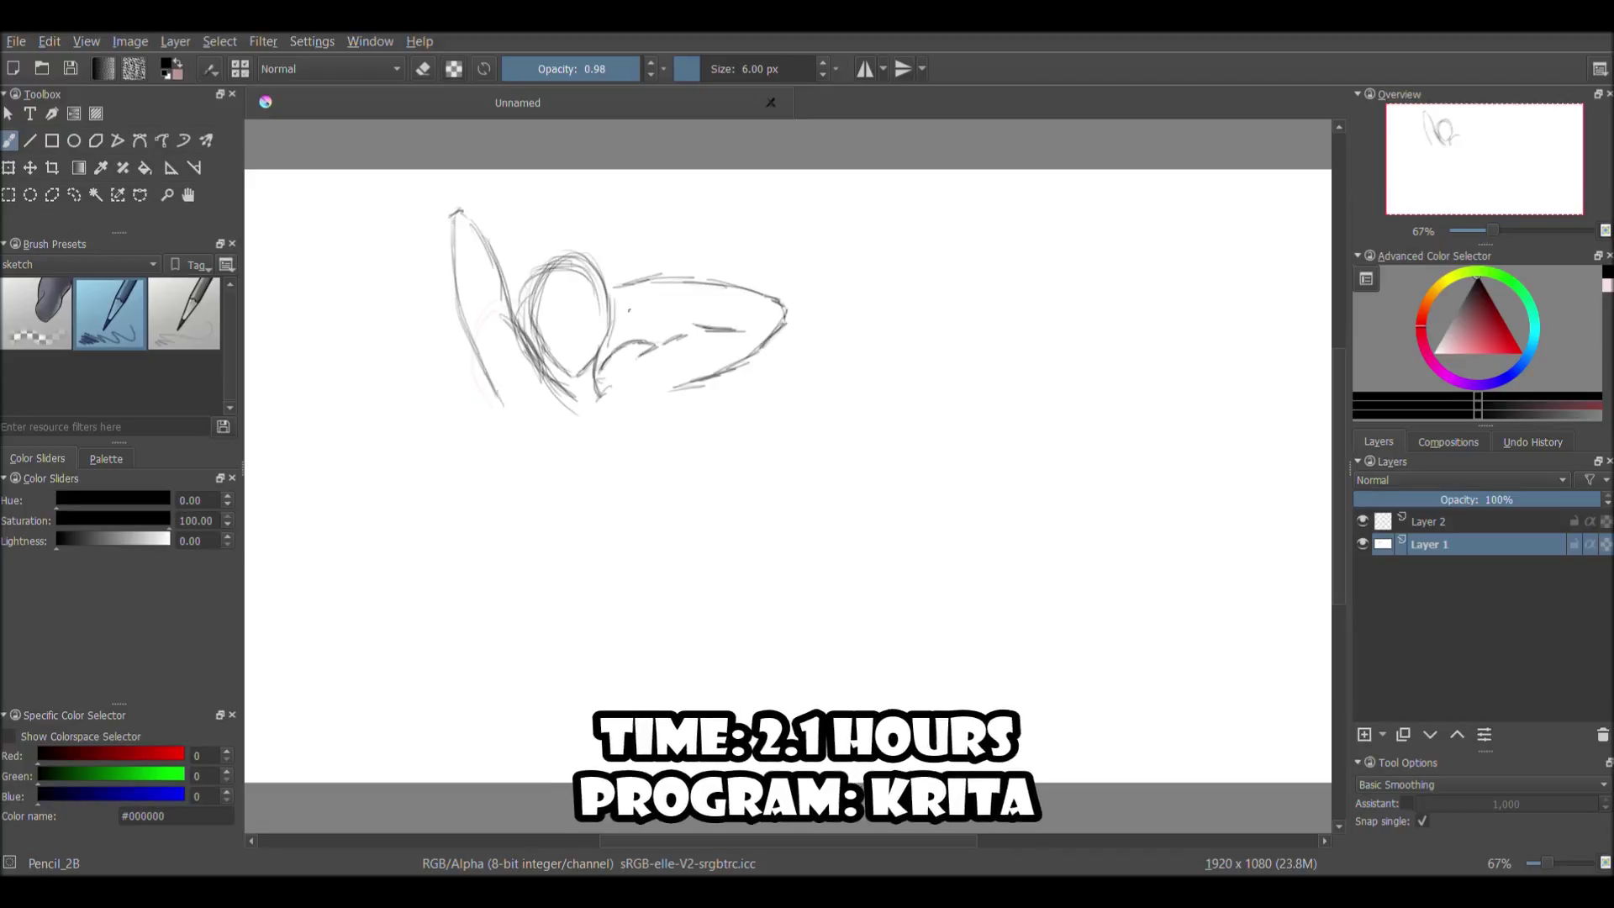
# - Sketch the figure's torso, chest and bent front leg below the head
pyautogui.moveTo(572, 416); pyautogui.dragTo(588, 505)
pyautogui.moveTo(626, 410); pyautogui.dragTo(639, 486)
pyautogui.moveTo(497, 395)
pyautogui.mouseDown()
pyautogui.moveTo(555, 513)
pyautogui.moveTo(446, 605)
pyautogui.mouseUp()
pyautogui.moveTo(538, 547); pyautogui.dragTo(676, 639)
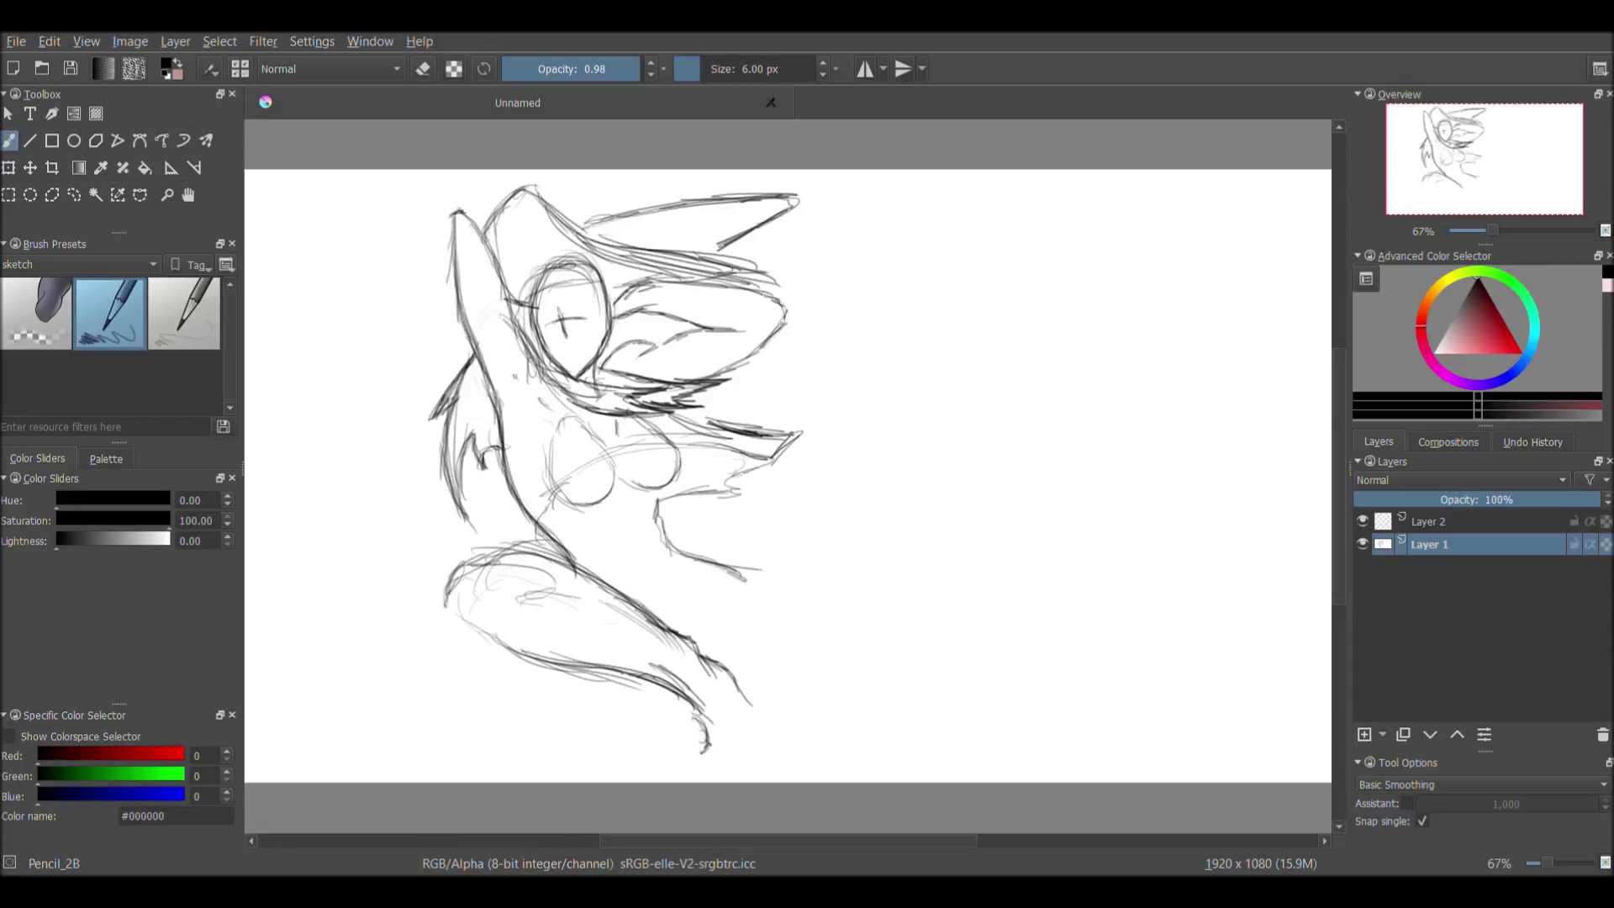
# - Sketch the extended rear leg and erase the front foot's area to reshape the foot
pyautogui.press('e')
pyautogui.moveTo(752, 711); pyautogui.dragTo(708, 761)
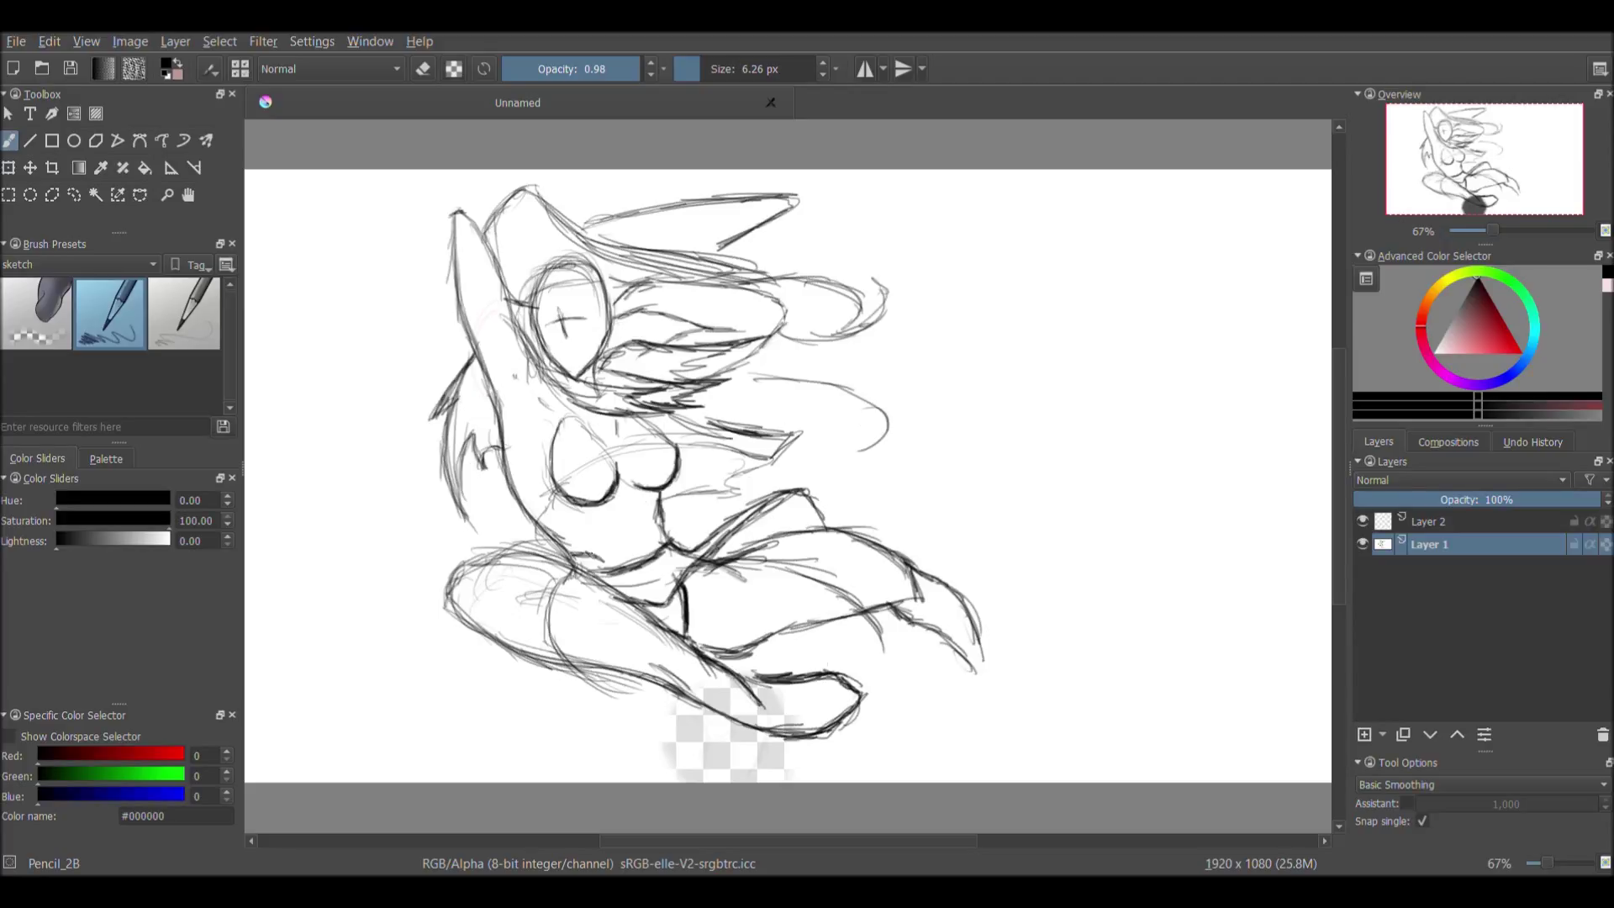
pyautogui.moveTo(967, 510)
pyautogui.mouseDown()
pyautogui.moveTo(1048, 614)
pyautogui.moveTo(997, 707)
pyautogui.mouseUp()
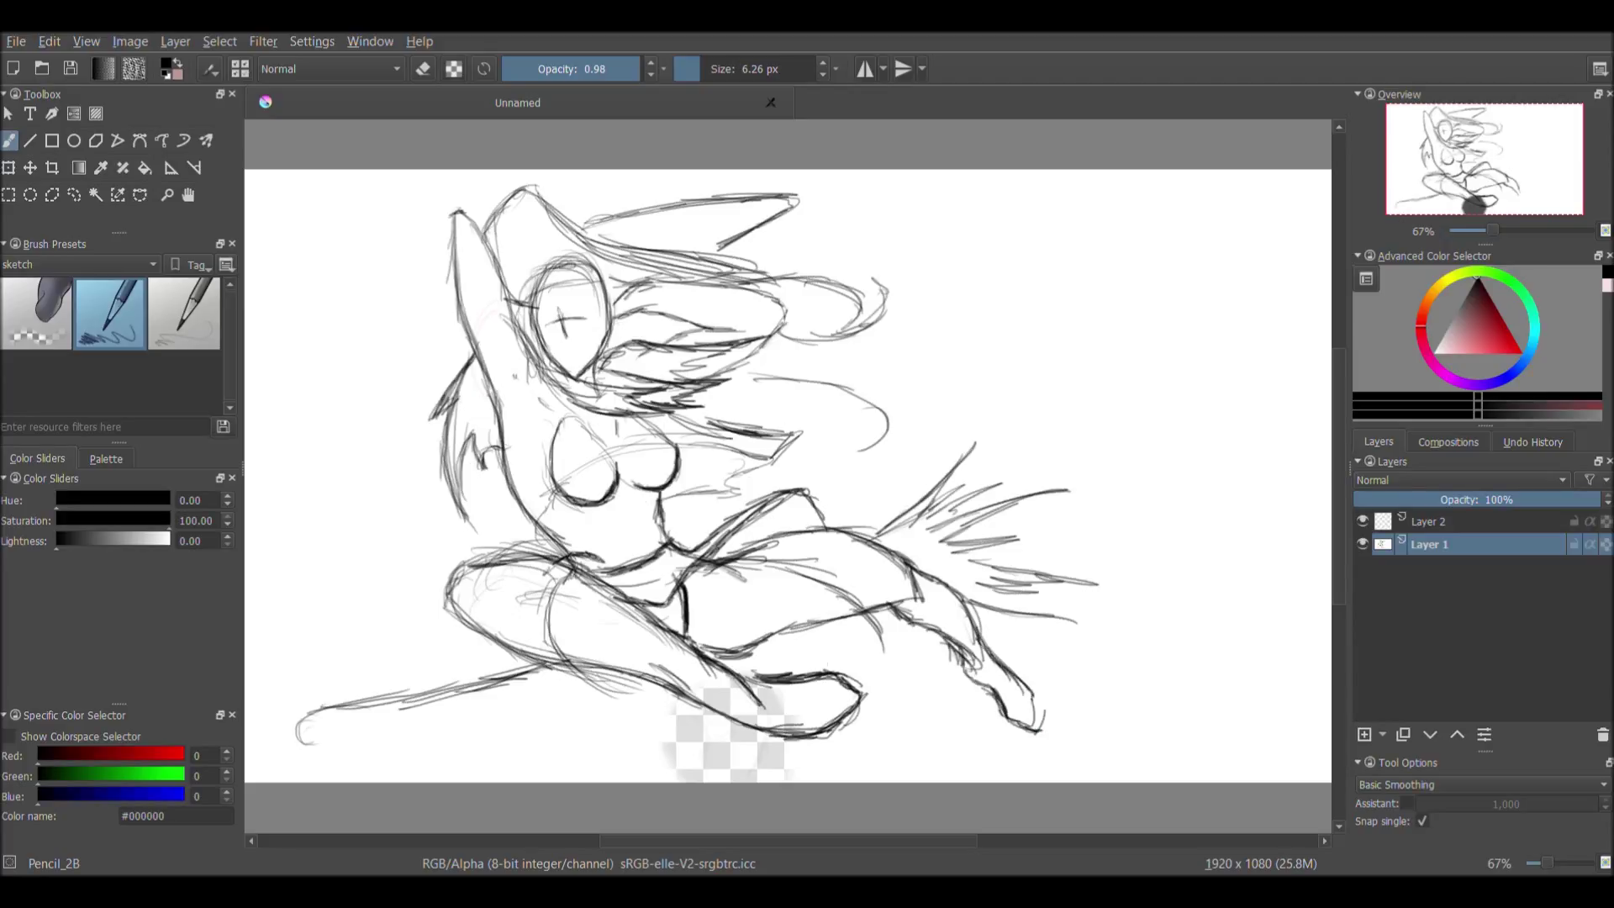
pyautogui.press('e')
pyautogui.moveTo(748, 732); pyautogui.dragTo(858, 689)
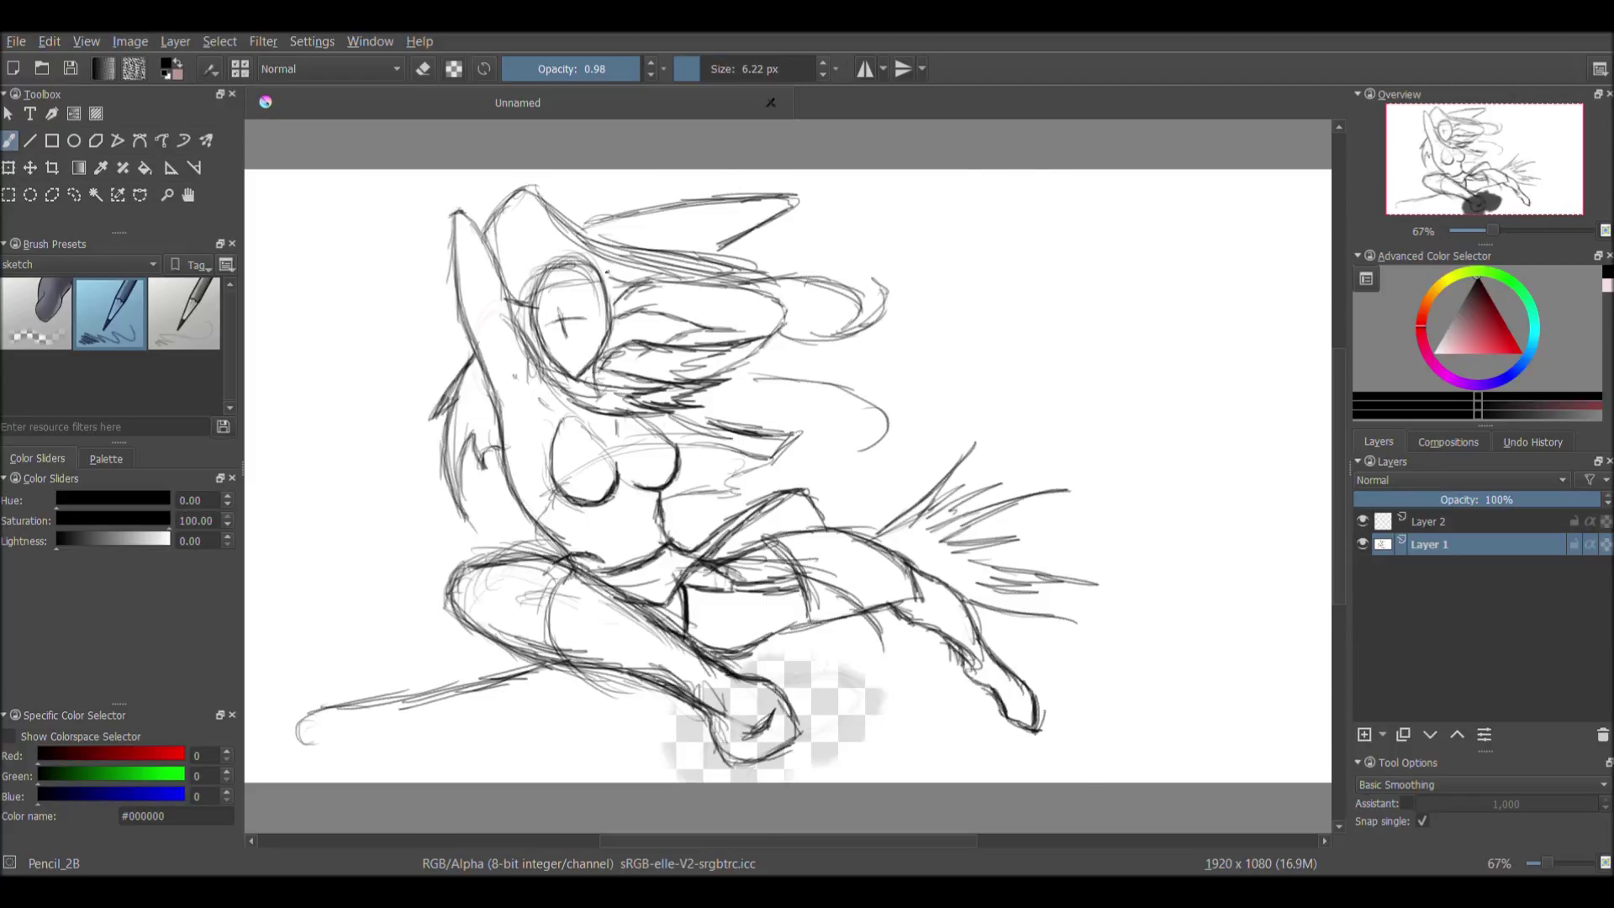
# - Draw the facial features and darken the jaw, neck and chest-side hair lock
pyautogui.scroll(3, 607, 272)
pyautogui.moveTo(728, 364); pyautogui.dragTo(788, 335)
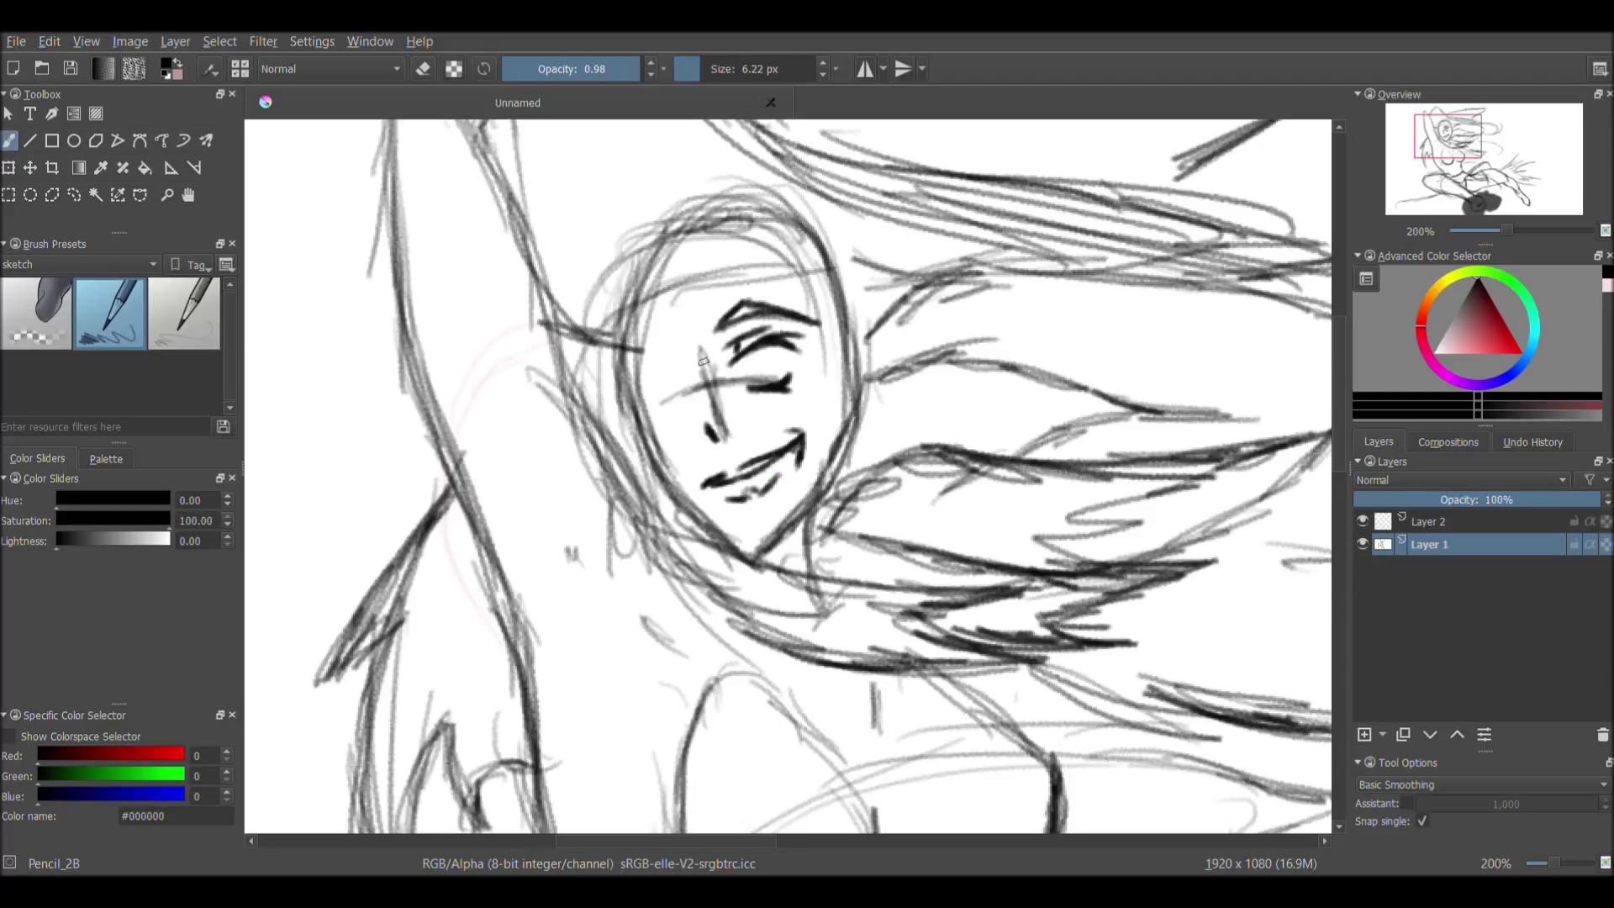
pyautogui.moveTo(711, 295); pyautogui.dragTo(656, 454)
pyautogui.moveTo(643, 391); pyautogui.dragTo(828, 539)
pyautogui.moveTo(697, 522); pyautogui.dragTo(626, 715)
pyautogui.moveTo(731, 563); pyautogui.dragTo(702, 685)
pyautogui.moveTo(828, 437); pyautogui.dragTo(748, 525)
pyautogui.moveTo(727, 479); pyautogui.dragTo(857, 652)
# - Outline the hair around the head and add strands flowing behind the ear
pyautogui.moveTo(757, 223)
pyautogui.mouseDown()
pyautogui.moveTo(673, 478)
pyautogui.moveTo(696, 206)
pyautogui.mouseUp()
pyautogui.moveTo(554, 341)
pyautogui.mouseDown()
pyautogui.moveTo(744, 198)
pyautogui.moveTo(836, 429)
pyautogui.mouseUp()
pyautogui.moveTo(899, 336); pyautogui.dragTo(832, 433)
pyautogui.moveTo(925, 391); pyautogui.dragTo(1093, 286)
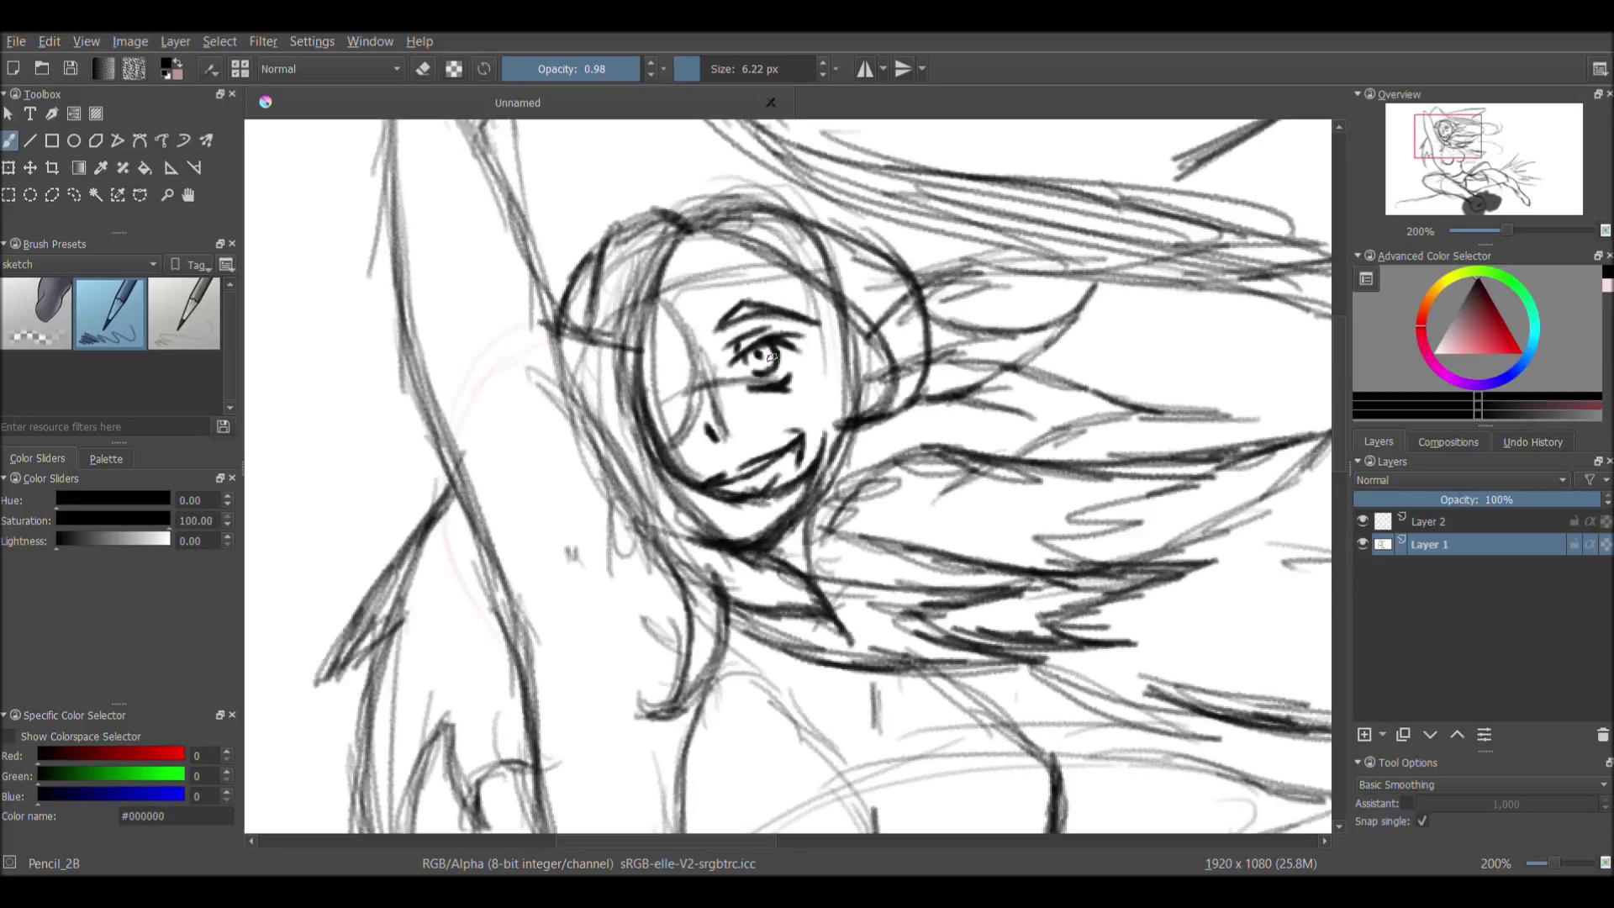
# - Darken the bodice cups and add scalloped trim and star-shaped lacing below them
pyautogui.scroll(-5, 693, 452)
pyautogui.moveTo(849, 480); pyautogui.dragTo(1000, 471)
pyautogui.moveTo(853, 500); pyautogui.dragTo(809, 514)
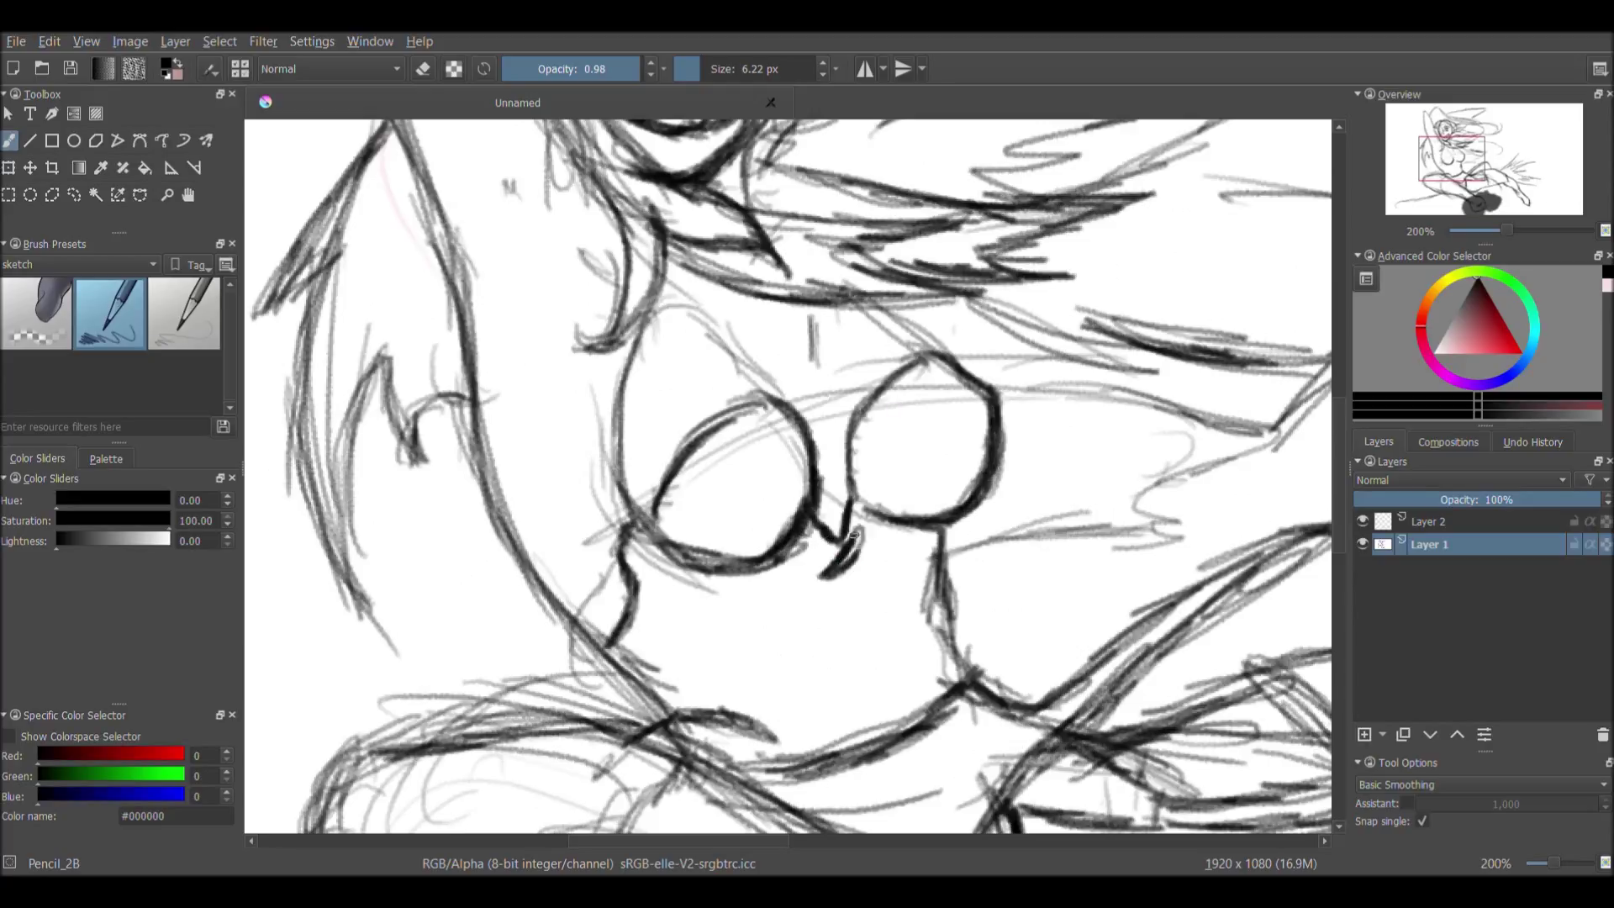
pyautogui.moveTo(916, 584); pyautogui.dragTo(845, 643)
pyautogui.scroll(-1, 716, 516)
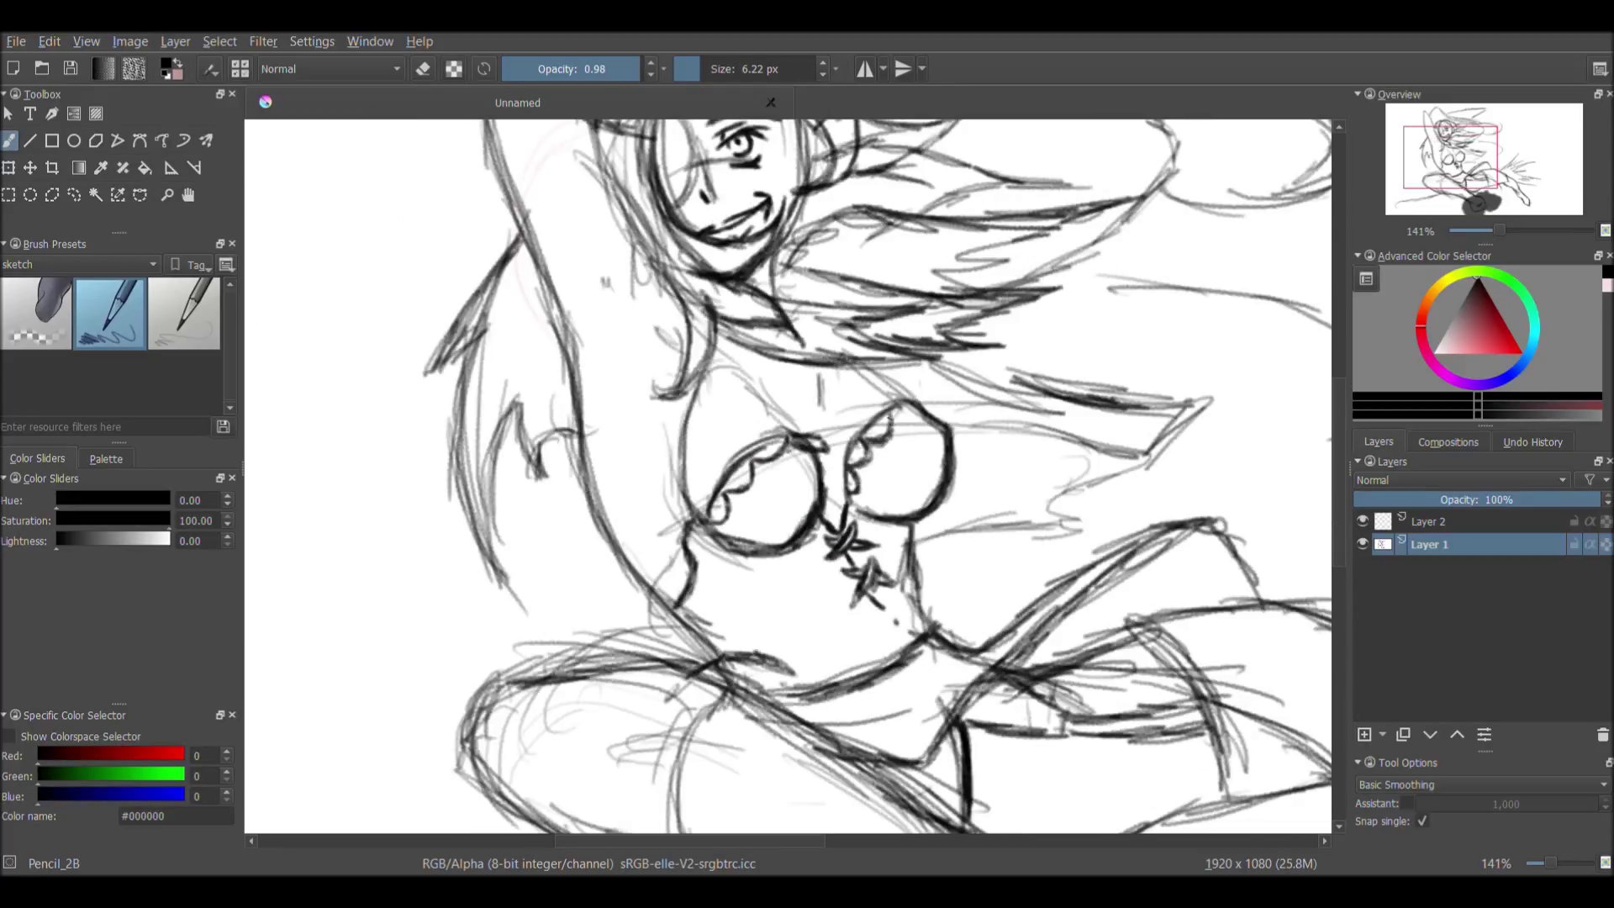
# - Sketch the forehead marking and thicken the long hair strands and curls streaming behind the head
pyautogui.moveTo(893, 431); pyautogui.dragTo(568, 660)
pyautogui.moveTo(1118, 311); pyautogui.dragTo(1017, 530)
pyautogui.moveTo(1194, 517)
pyautogui.mouseDown()
pyautogui.moveTo(967, 626)
pyautogui.moveTo(1148, 677)
pyautogui.mouseUp()
pyautogui.moveTo(409, 252); pyautogui.dragTo(779, 332)
pyautogui.moveTo(598, 277); pyautogui.dragTo(1074, 386)
pyautogui.moveTo(1003, 358); pyautogui.dragTo(1206, 429)
pyautogui.moveTo(623, 258)
pyautogui.mouseDown()
pyautogui.moveTo(530, 217)
pyautogui.moveTo(1223, 418)
pyautogui.mouseUp()
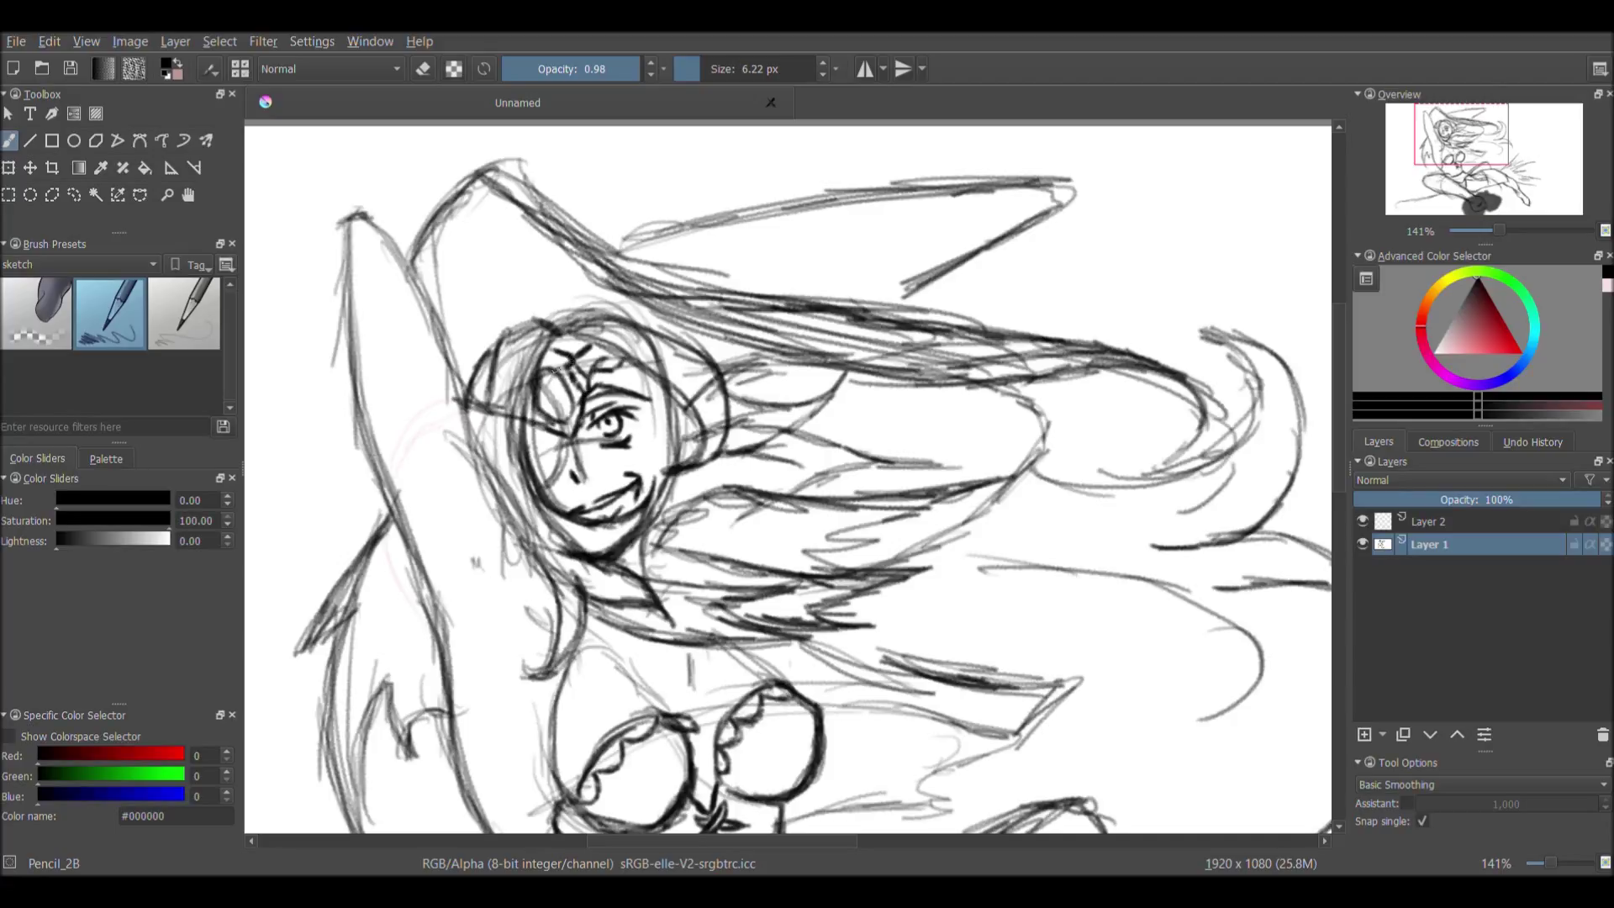
# - Reinforce the outlines of the raised arms, the flowing hair and the sleeve
pyautogui.moveTo(841, 740); pyautogui.dragTo(505, 168)
pyautogui.moveTo(504, 580); pyautogui.dragTo(777, 288)
pyautogui.moveTo(713, 341); pyautogui.dragTo(977, 370)
pyautogui.scroll(1, 731, 513)
pyautogui.moveTo(717, 514)
pyautogui.mouseDown()
pyautogui.moveTo(794, 622)
pyautogui.moveTo(484, 509)
pyautogui.mouseUp()
pyautogui.moveTo(696, 618)
pyautogui.mouseDown()
pyautogui.moveTo(941, 490)
pyautogui.moveTo(831, 489)
pyautogui.mouseUp()
pyautogui.moveTo(832, 278); pyautogui.dragTo(1022, 394)
pyautogui.moveTo(1140, 622); pyautogui.dragTo(988, 631)
pyautogui.moveTo(918, 618)
pyautogui.mouseDown()
pyautogui.moveTo(1008, 673)
pyautogui.moveTo(1094, 767)
pyautogui.mouseUp()
pyautogui.moveTo(840, 589); pyautogui.dragTo(1093, 622)
pyautogui.moveTo(739, 677); pyautogui.dragTo(501, 799)
# - Refine the waistband and hip lines where the torso meets the thighs
pyautogui.scroll(-4, 673, 740)
pyautogui.scroll(5, 757, 504)
pyautogui.moveTo(530, 437); pyautogui.dragTo(883, 593)
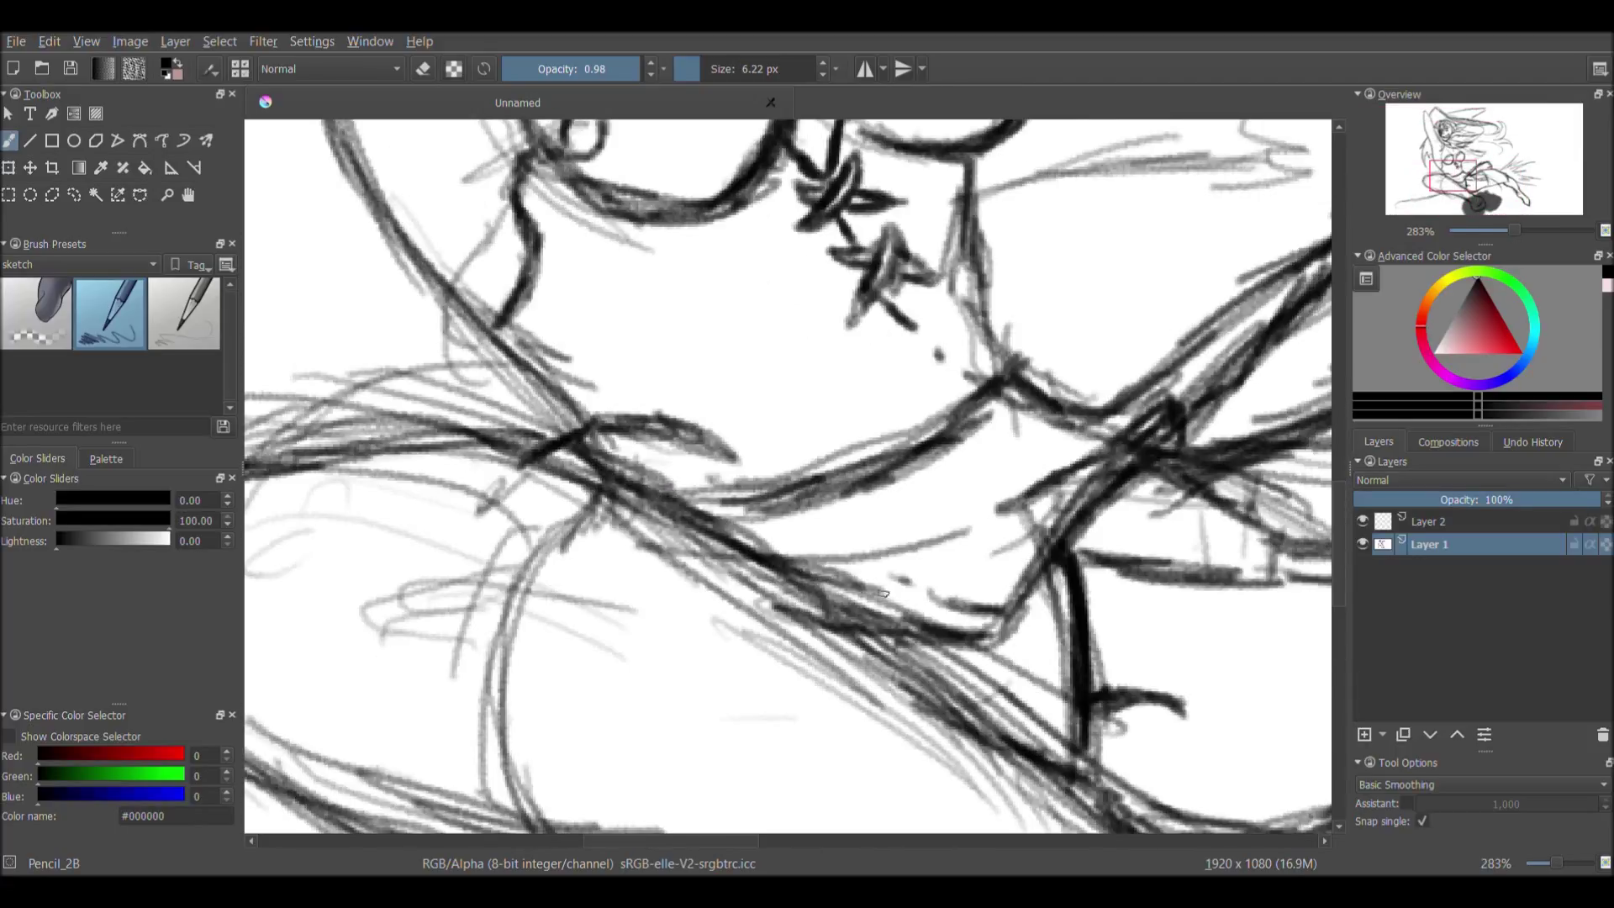
pyautogui.moveTo(710, 477)
pyautogui.mouseDown()
pyautogui.moveTo(984, 406)
pyautogui.moveTo(1005, 378)
pyautogui.mouseUp()
pyautogui.scroll(-4, 756, 505)
# - Darken the neckline and the jagged hair strands beneath the chin
pyautogui.scroll(4, 756, 504)
pyautogui.moveTo(681, 505); pyautogui.dragTo(1093, 433)
pyautogui.moveTo(945, 450); pyautogui.dragTo(1202, 340)
pyautogui.moveTo(765, 517); pyautogui.dragTo(1235, 428)
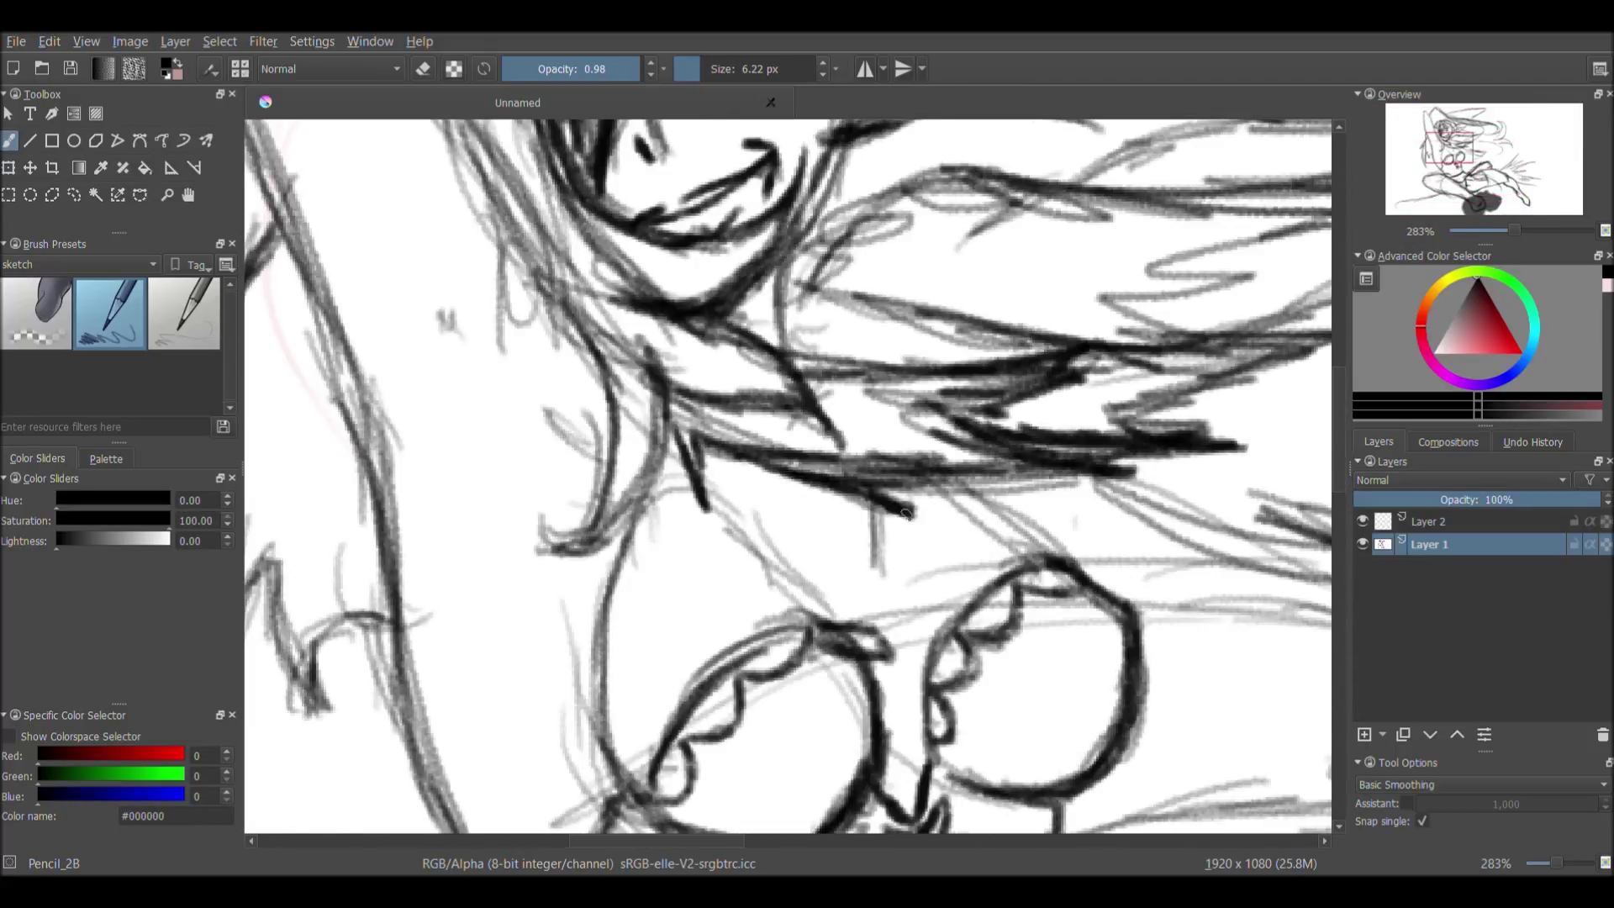
pyautogui.moveTo(1093, 336); pyautogui.dragTo(756, 462)
pyautogui.moveTo(412, 337); pyautogui.dragTo(812, 292)
pyautogui.moveTo(1109, 248); pyautogui.dragTo(737, 395)
pyautogui.moveTo(959, 420); pyautogui.dragTo(719, 530)
# - Reinforce the raised arm's outline and the ragged sleeve hanging beneath it
pyautogui.scroll(-2, 757, 504)
pyautogui.moveTo(458, 336)
pyautogui.mouseDown()
pyautogui.moveTo(599, 685)
pyautogui.moveTo(683, 828)
pyautogui.mouseUp()
pyautogui.moveTo(471, 437); pyautogui.dragTo(395, 798)
pyautogui.moveTo(513, 526); pyautogui.dragTo(433, 798)
pyautogui.moveTo(592, 542); pyautogui.dragTo(483, 668)
pyautogui.moveTo(588, 421); pyautogui.dragTo(694, 652)
# - Darken the hair framing the face, the covered eye and the curled lock beside the neck
pyautogui.moveTo(580, 252); pyautogui.dragTo(501, 606)
pyautogui.moveTo(501, 193); pyautogui.dragTo(639, 362)
pyautogui.moveTo(601, 282); pyautogui.dragTo(715, 562)
pyautogui.moveTo(685, 445); pyautogui.dragTo(820, 580)
pyautogui.moveTo(800, 498); pyautogui.dragTo(747, 807)
pyautogui.moveTo(744, 458); pyautogui.dragTo(666, 652)
pyautogui.moveTo(698, 135); pyautogui.dragTo(595, 263)
pyautogui.moveTo(925, 421); pyautogui.dragTo(643, 475)
# - Thicken the long hair strands and the arm outline running behind the head
pyautogui.moveTo(458, 215)
pyautogui.mouseDown()
pyautogui.moveTo(891, 454)
pyautogui.moveTo(1198, 538)
pyautogui.moveTo(1114, 635)
pyautogui.mouseUp()
pyautogui.moveTo(437, 378); pyautogui.dragTo(1030, 475)
pyautogui.moveTo(378, 328); pyautogui.dragTo(954, 227)
pyautogui.moveTo(1030, 239)
pyautogui.mouseDown()
pyautogui.moveTo(760, 403)
pyautogui.moveTo(1002, 211)
pyautogui.mouseUp()
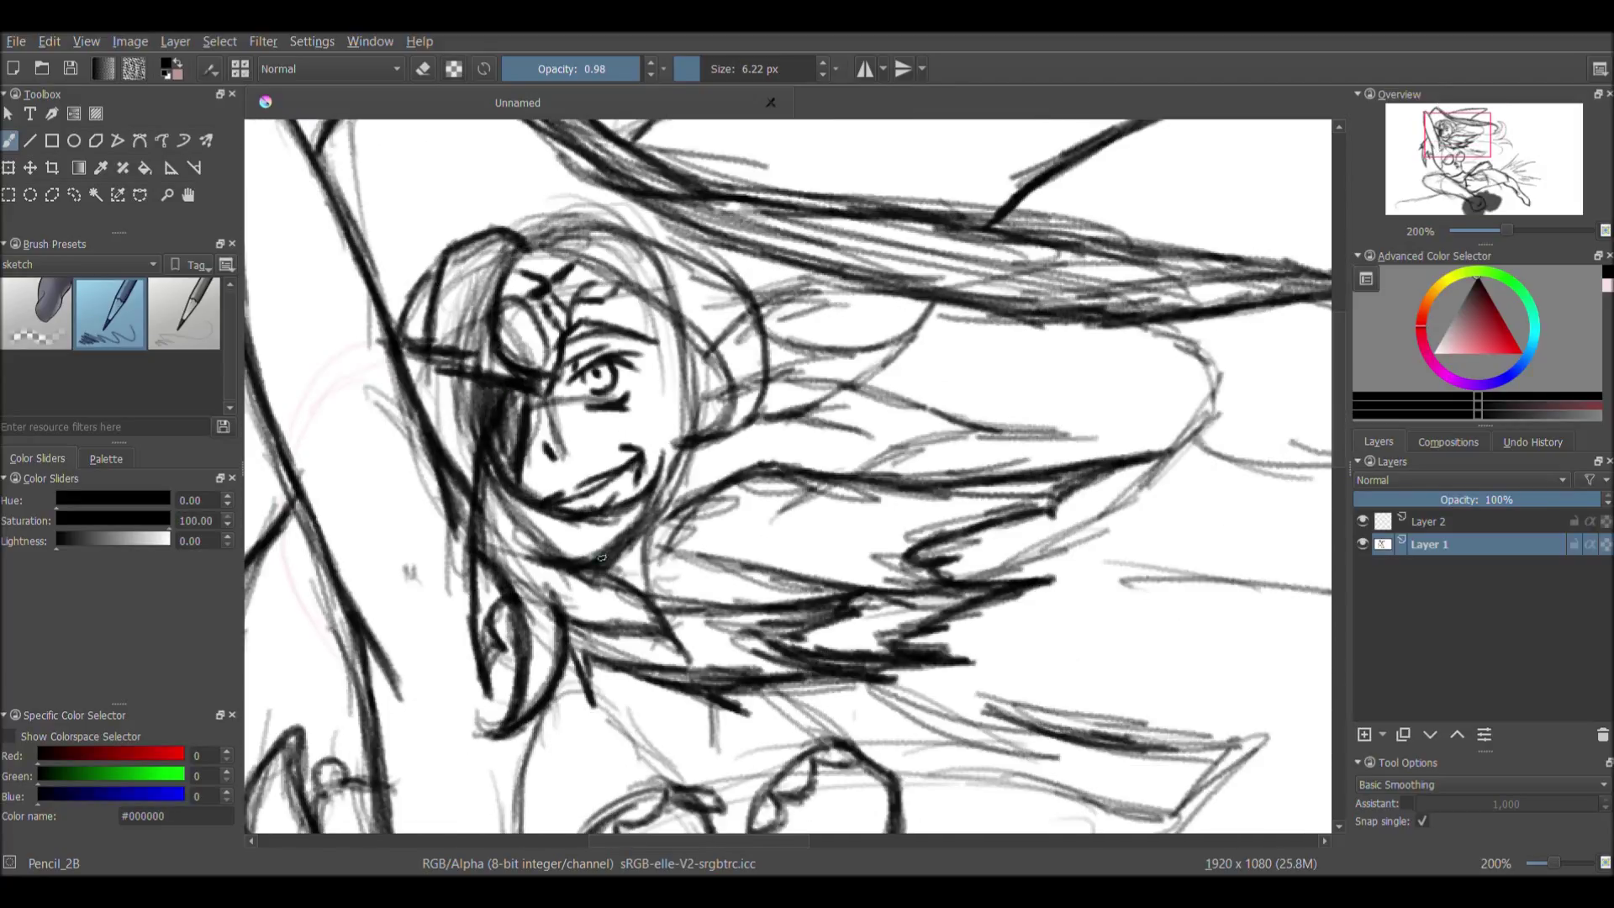
# - Add hair strands beside the cheek and darken the hair trailing past the ear
pyautogui.moveTo(602, 558); pyautogui.dragTo(723, 253)
pyautogui.moveTo(673, 328); pyautogui.dragTo(757, 555)
pyautogui.moveTo(841, 421); pyautogui.dragTo(668, 367)
pyautogui.moveTo(991, 304)
pyautogui.mouseDown()
pyautogui.moveTo(1074, 328)
pyautogui.moveTo(1013, 458)
pyautogui.mouseUp()
pyautogui.moveTo(1093, 337); pyautogui.dragTo(917, 416)
pyautogui.press('2')
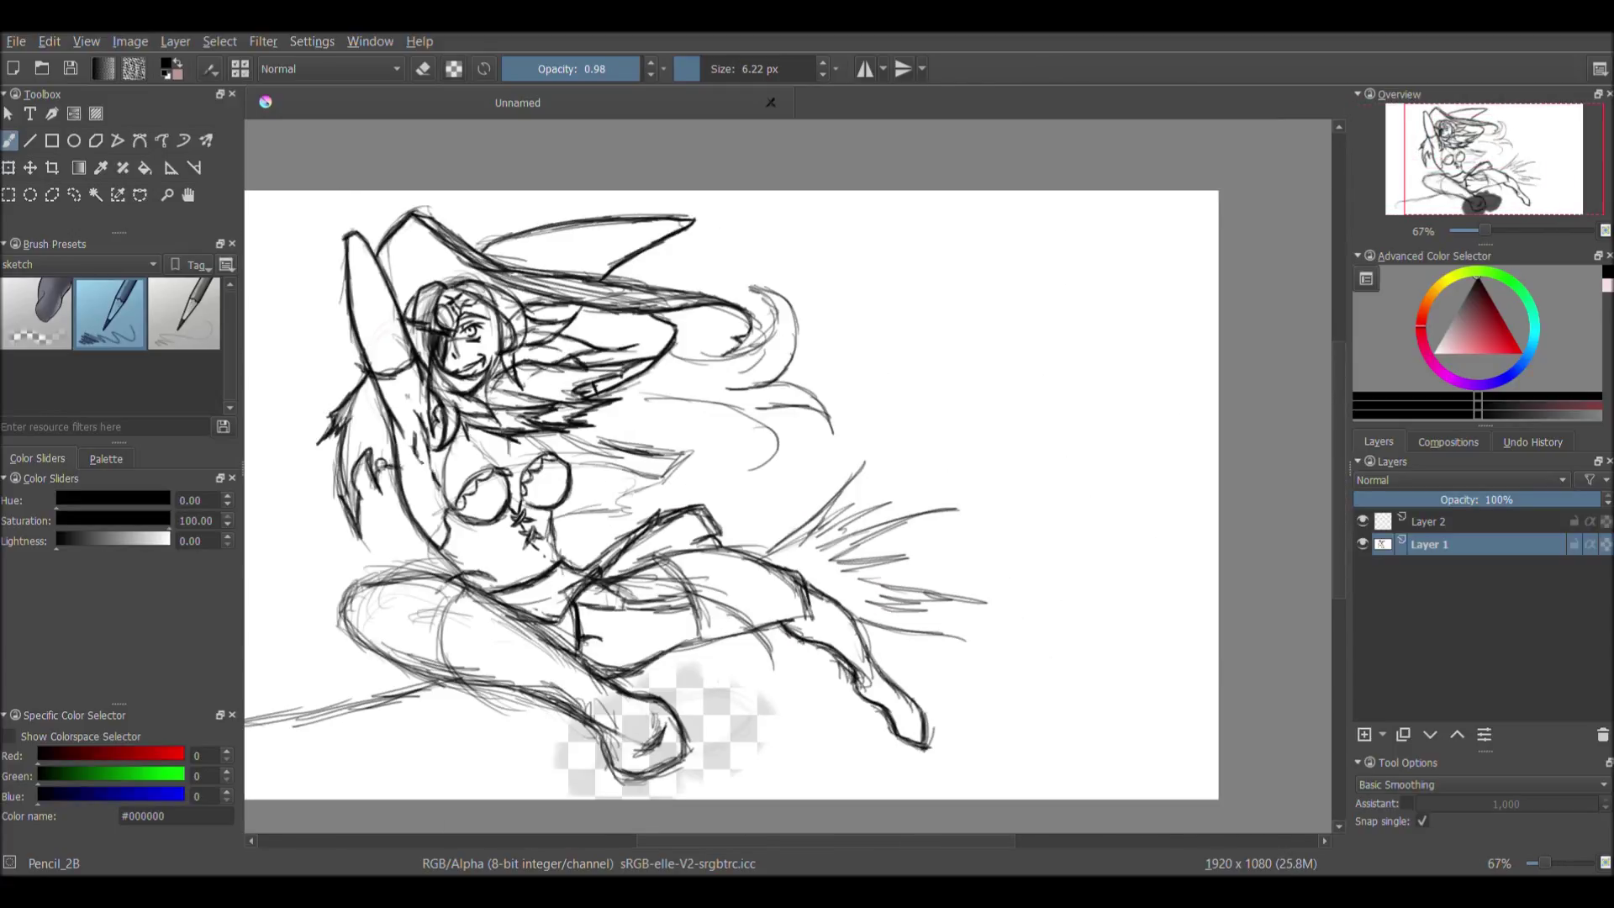
# - Darken the outlines of both thighs, the shorts and the front foot
pyautogui.scroll(4, 588, 420)
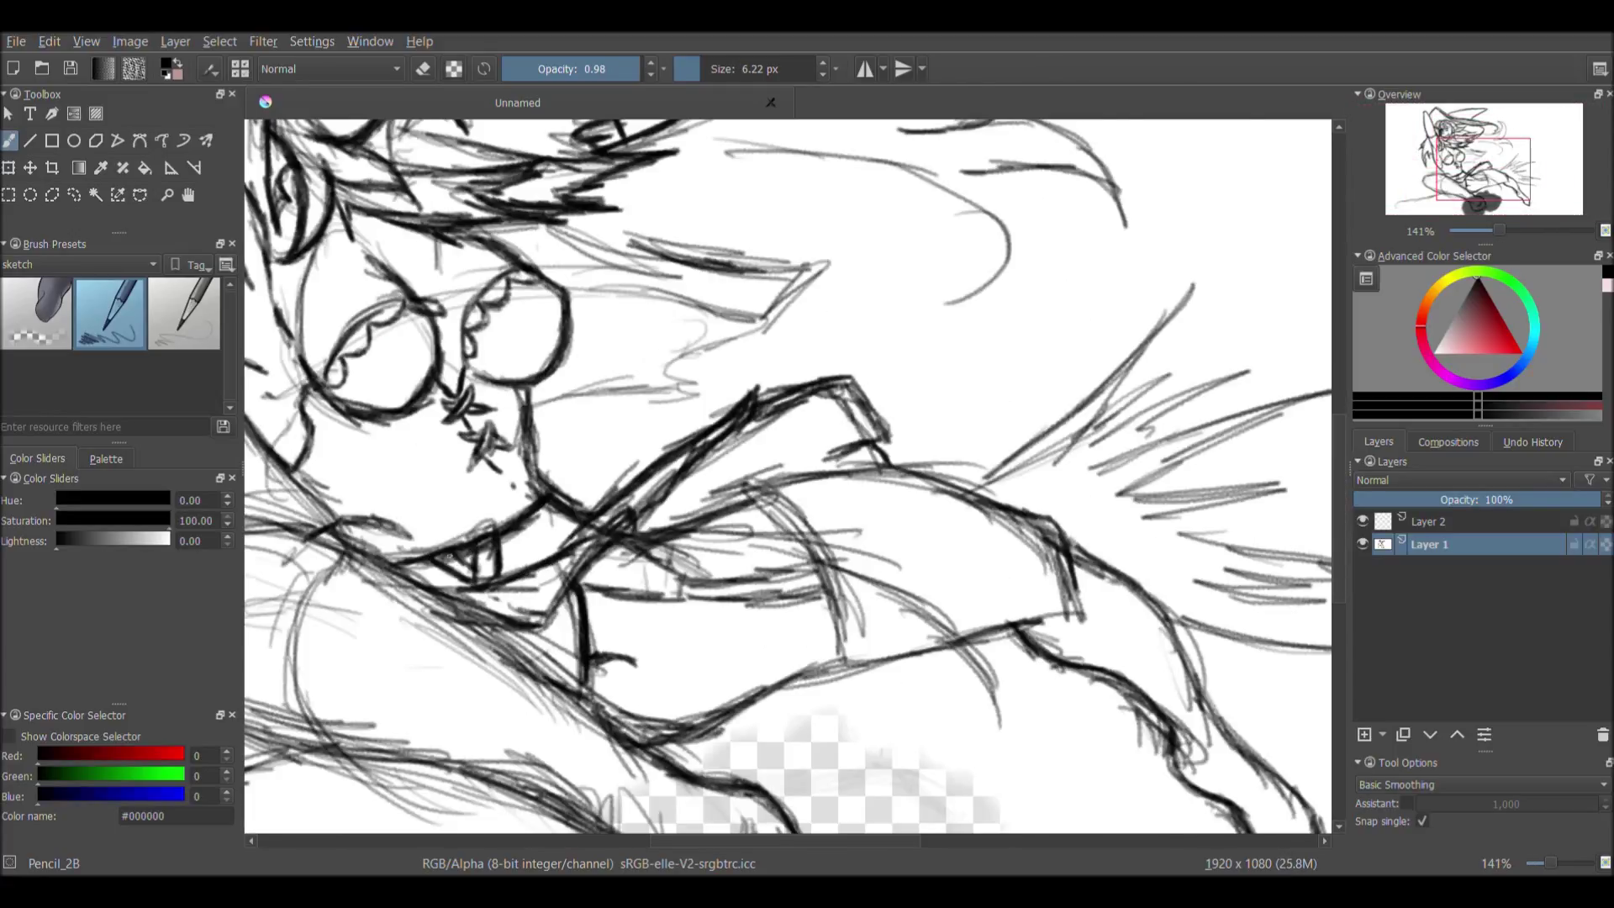
pyautogui.moveTo(589, 420); pyautogui.dragTo(785, 328)
pyautogui.moveTo(846, 728)
pyautogui.mouseDown()
pyautogui.moveTo(660, 622)
pyautogui.moveTo(752, 740)
pyautogui.mouseUp()
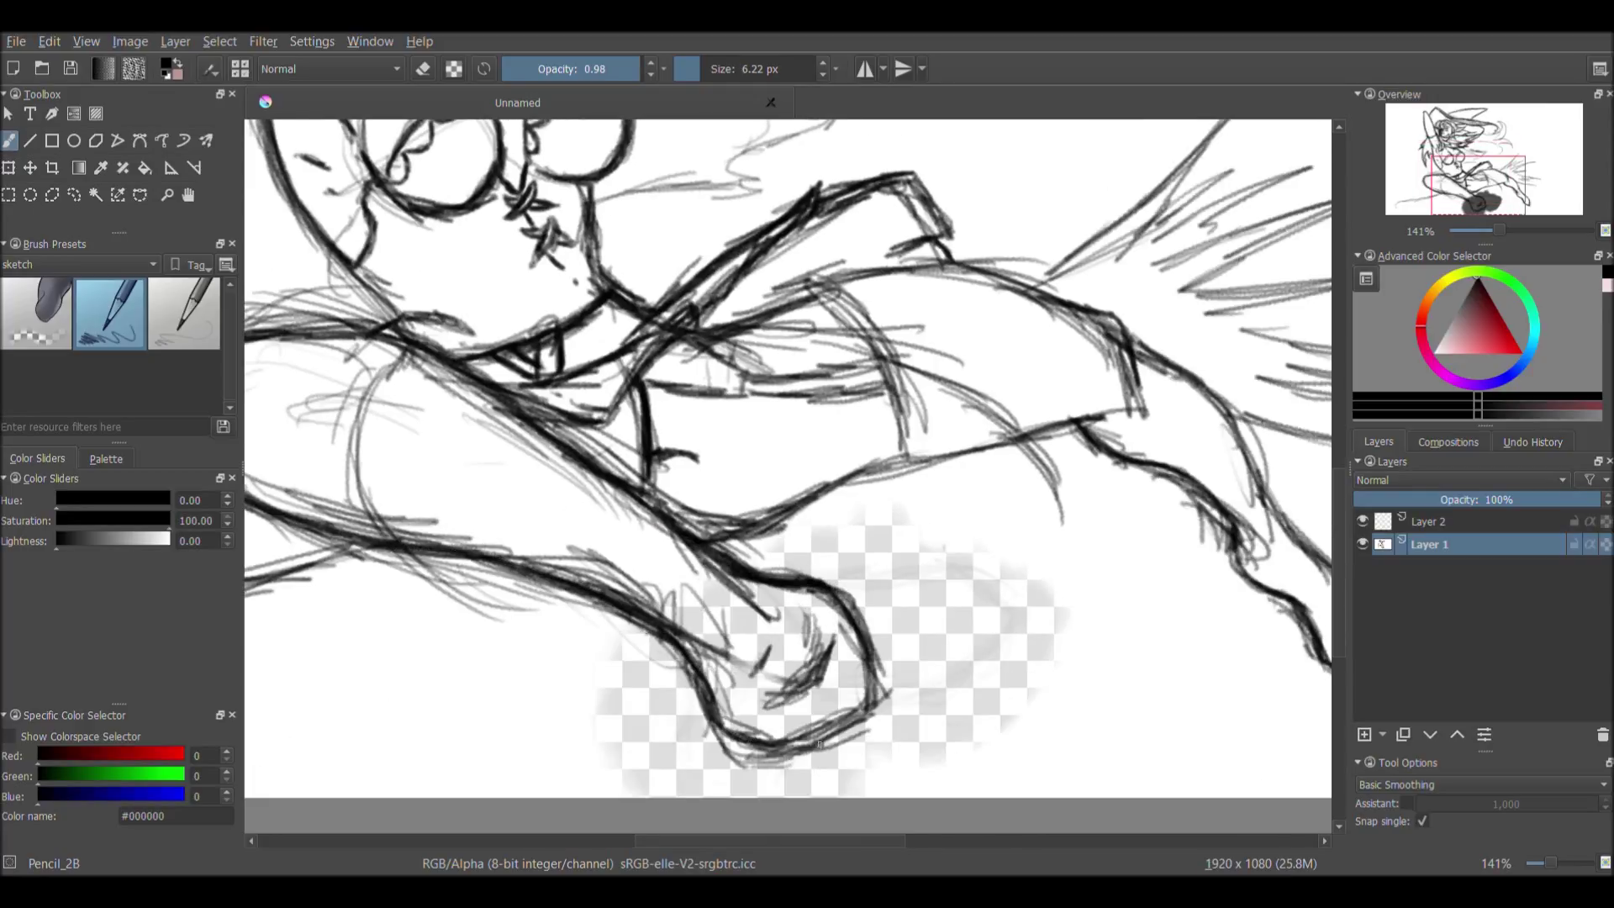
pyautogui.moveTo(555, 600)
pyautogui.mouseDown()
pyautogui.moveTo(618, 433)
pyautogui.moveTo(749, 389)
pyautogui.mouseUp()
pyautogui.moveTo(748, 281); pyautogui.dragTo(1135, 315)
pyautogui.moveTo(908, 454); pyautogui.dragTo(1101, 418)
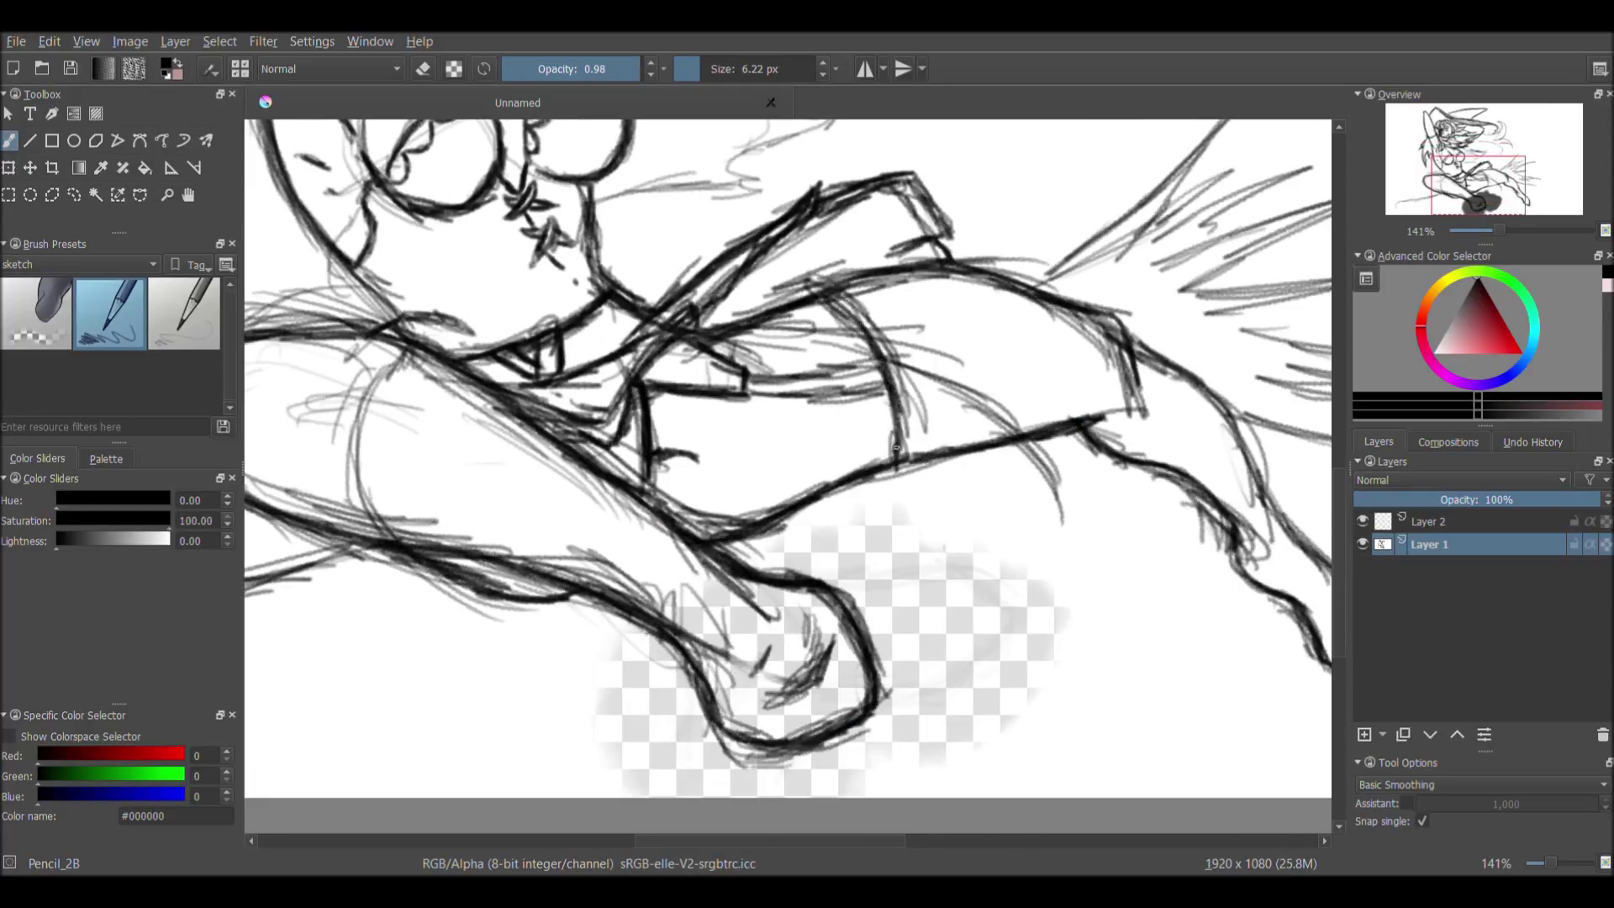
# - Refine the garment folds over the thighs and the outline of the lower rear leg
pyautogui.moveTo(812, 370); pyautogui.dragTo(496, 395)
pyautogui.moveTo(958, 395); pyautogui.dragTo(1152, 690)
pyautogui.scroll(-3, 782, 409)
pyautogui.scroll(5, 781, 409)
pyautogui.moveTo(782, 409)
pyautogui.mouseDown()
pyautogui.moveTo(588, 437)
pyautogui.moveTo(1118, 580)
pyautogui.moveTo(698, 673)
pyautogui.moveTo(840, 664)
pyautogui.mouseUp()
# - Extend the hair into curled tips behind the back and sketch the hand near the hip
pyautogui.scroll(-2, 876, 518)
pyautogui.moveTo(877, 520); pyautogui.dragTo(706, 648)
pyautogui.moveTo(723, 118); pyautogui.dragTo(744, 69)
pyautogui.moveTo(707, 648)
pyautogui.mouseDown()
pyautogui.moveTo(925, 504)
pyautogui.moveTo(1177, 471)
pyautogui.mouseUp()
pyautogui.scroll(5, 805, 399)
pyautogui.press('e')
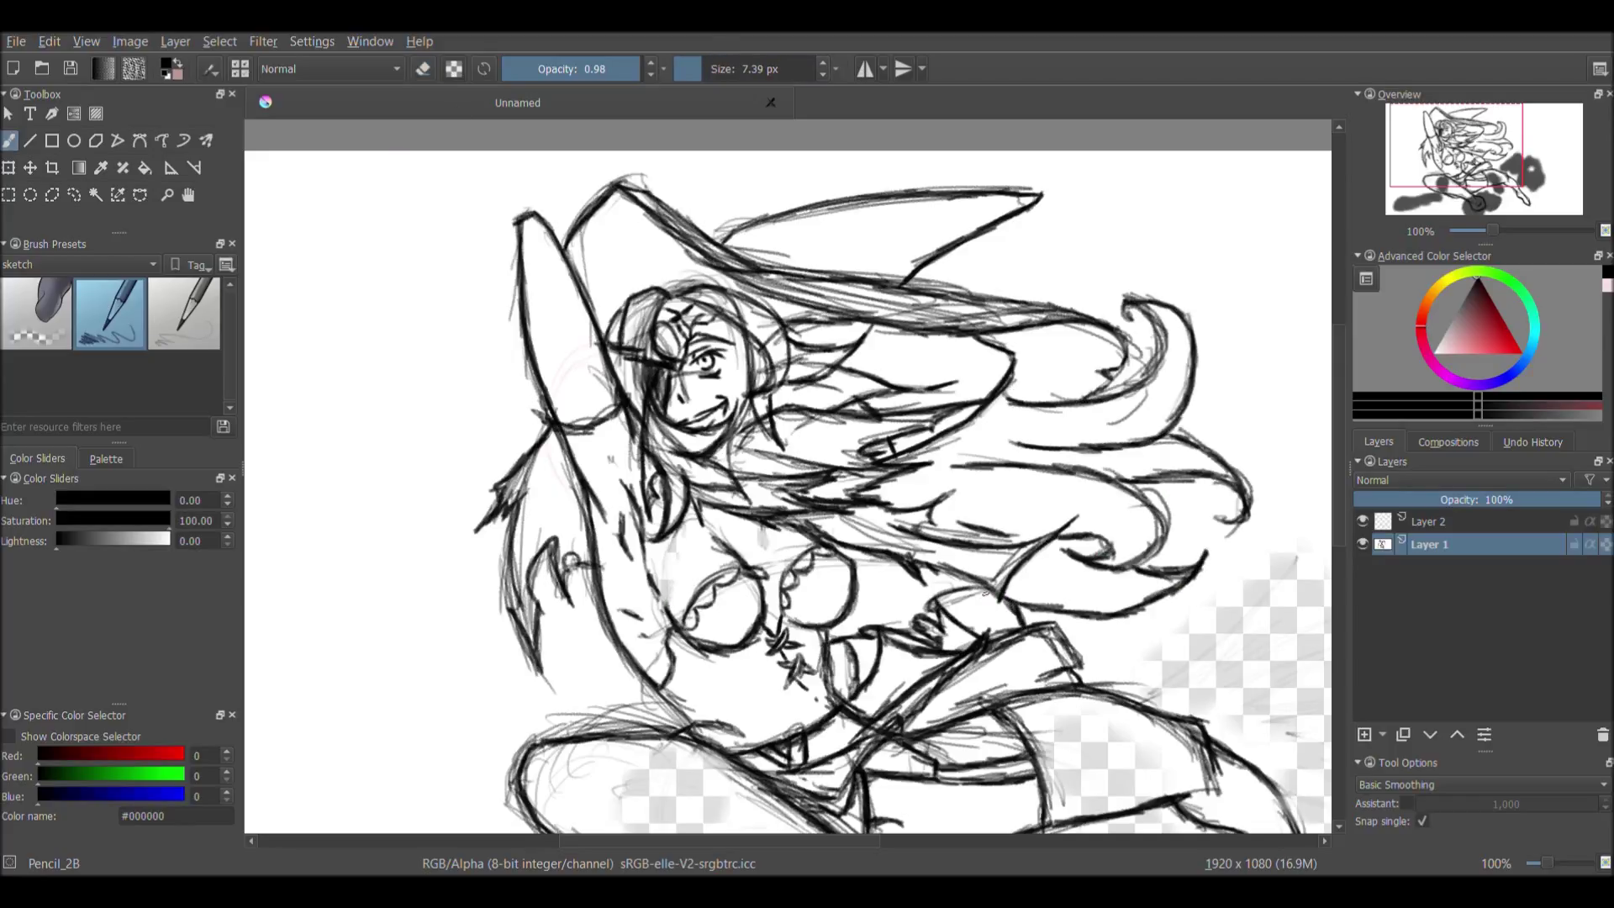
# - Refine the face with a solid dark eyepatch, a strap across the cheek and a reshaped grin
pyautogui.scroll(3, 691, 343)
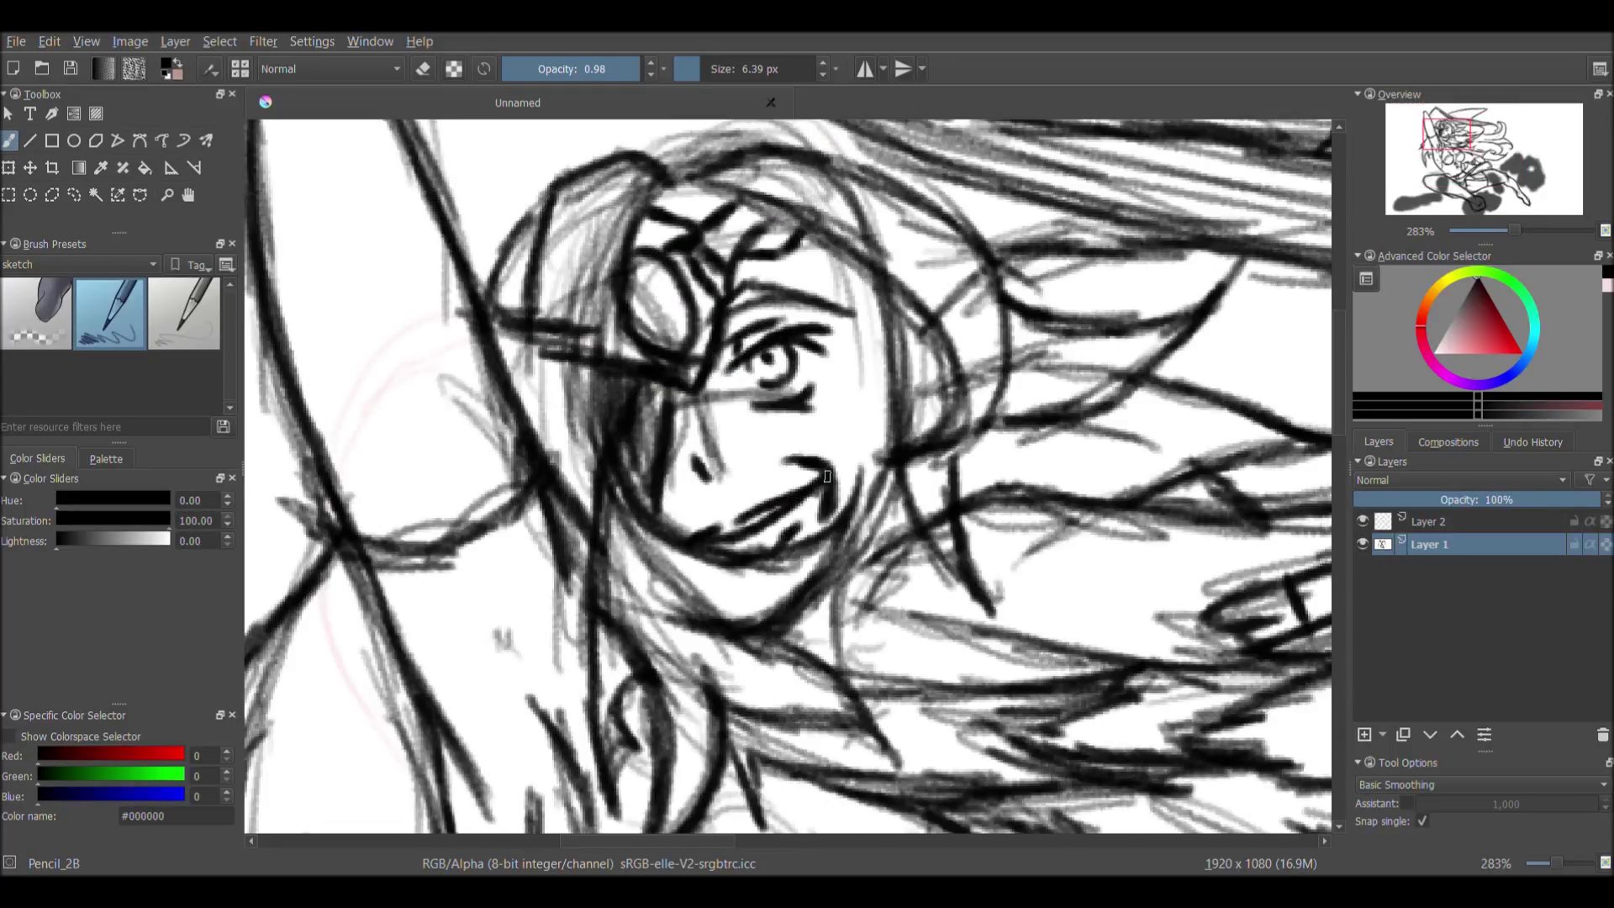
pyautogui.press('e')
pyautogui.scroll(2, 694, 420)
pyautogui.moveTo(693, 420); pyautogui.dragTo(673, 370)
pyautogui.scroll(-3, 636, 444)
pyautogui.press('e')
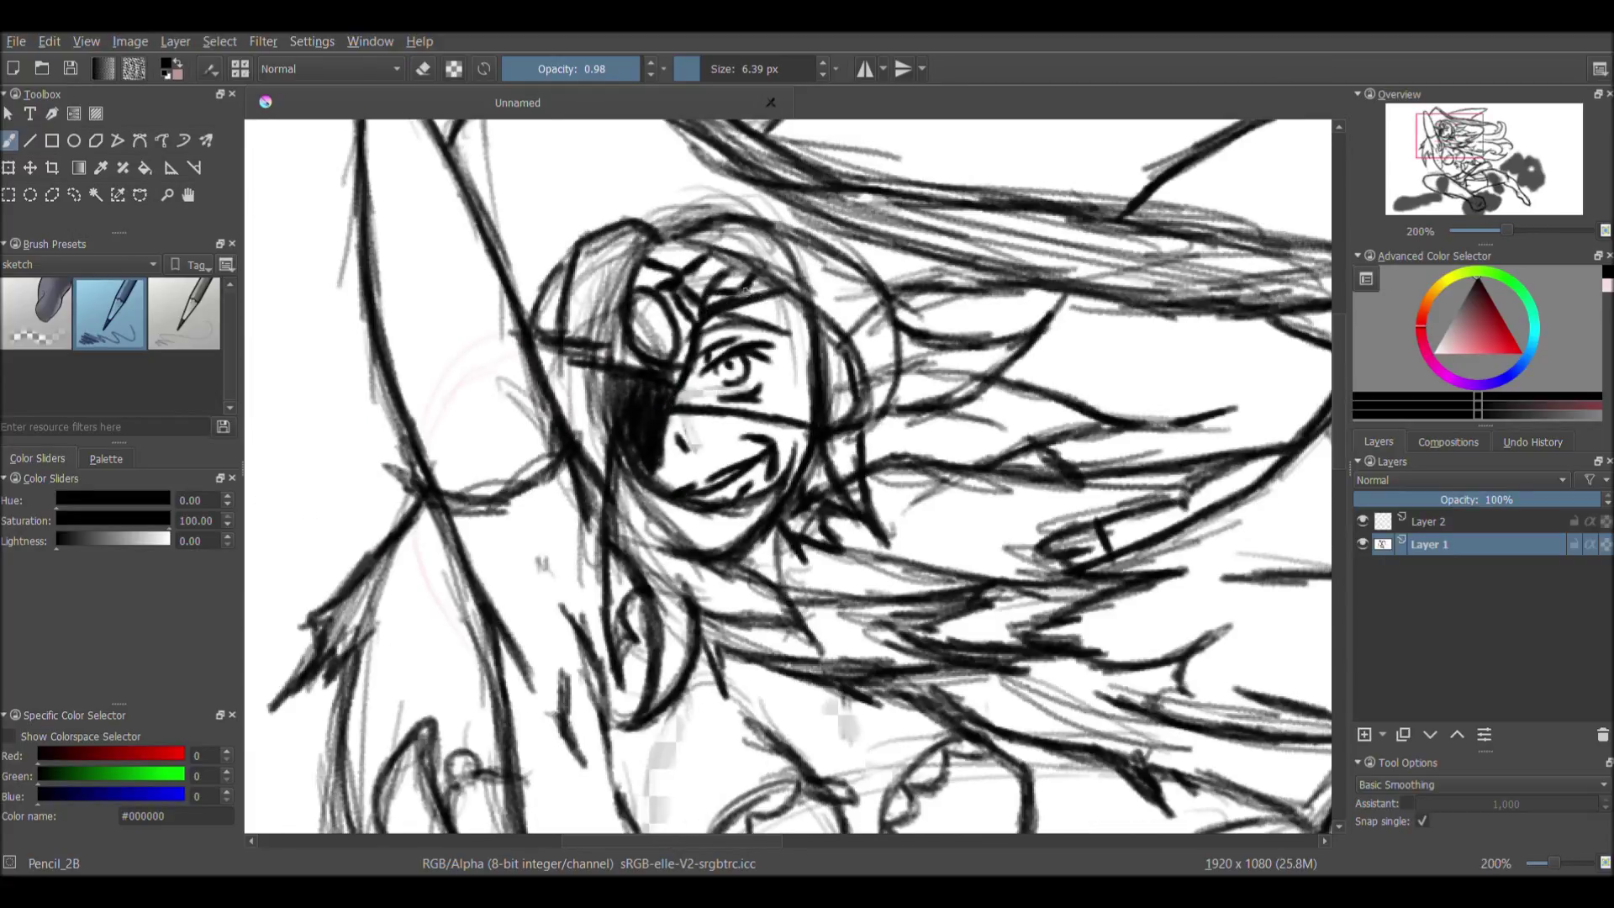
# - Add a layer above Layer 1 and sketch a long curved broom-like shape passing beneath the legs
pyautogui.scroll(-3, 746, 290)
pyautogui.press('Insert')
pyautogui.moveTo(406, 648); pyautogui.dragTo(644, 544)
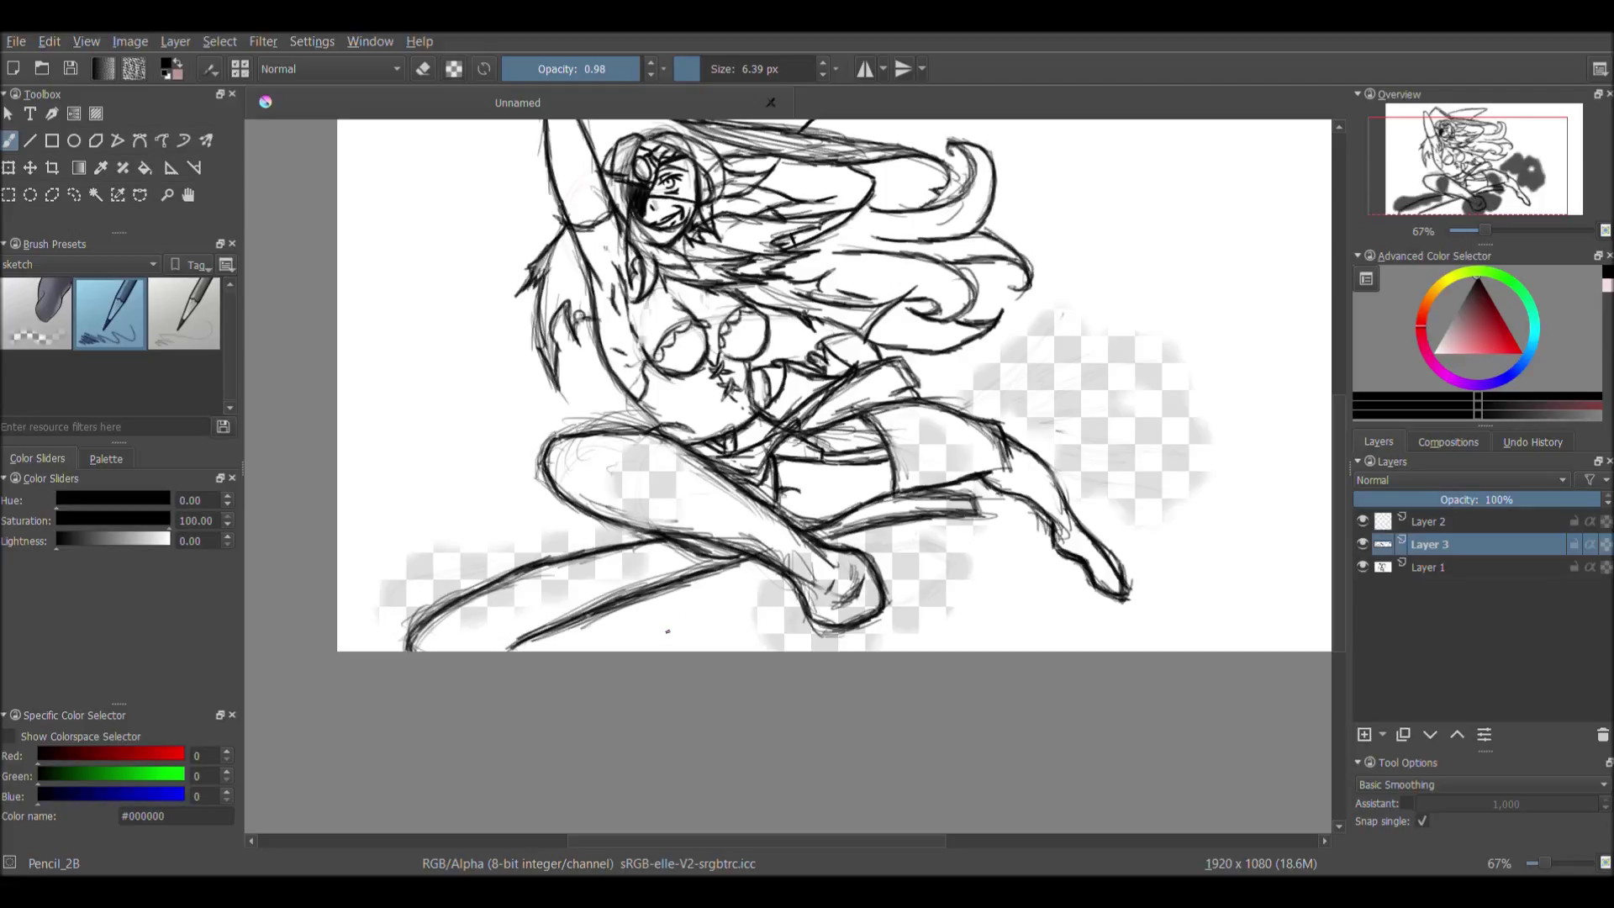
pyautogui.moveTo(853, 542); pyautogui.dragTo(802, 604)
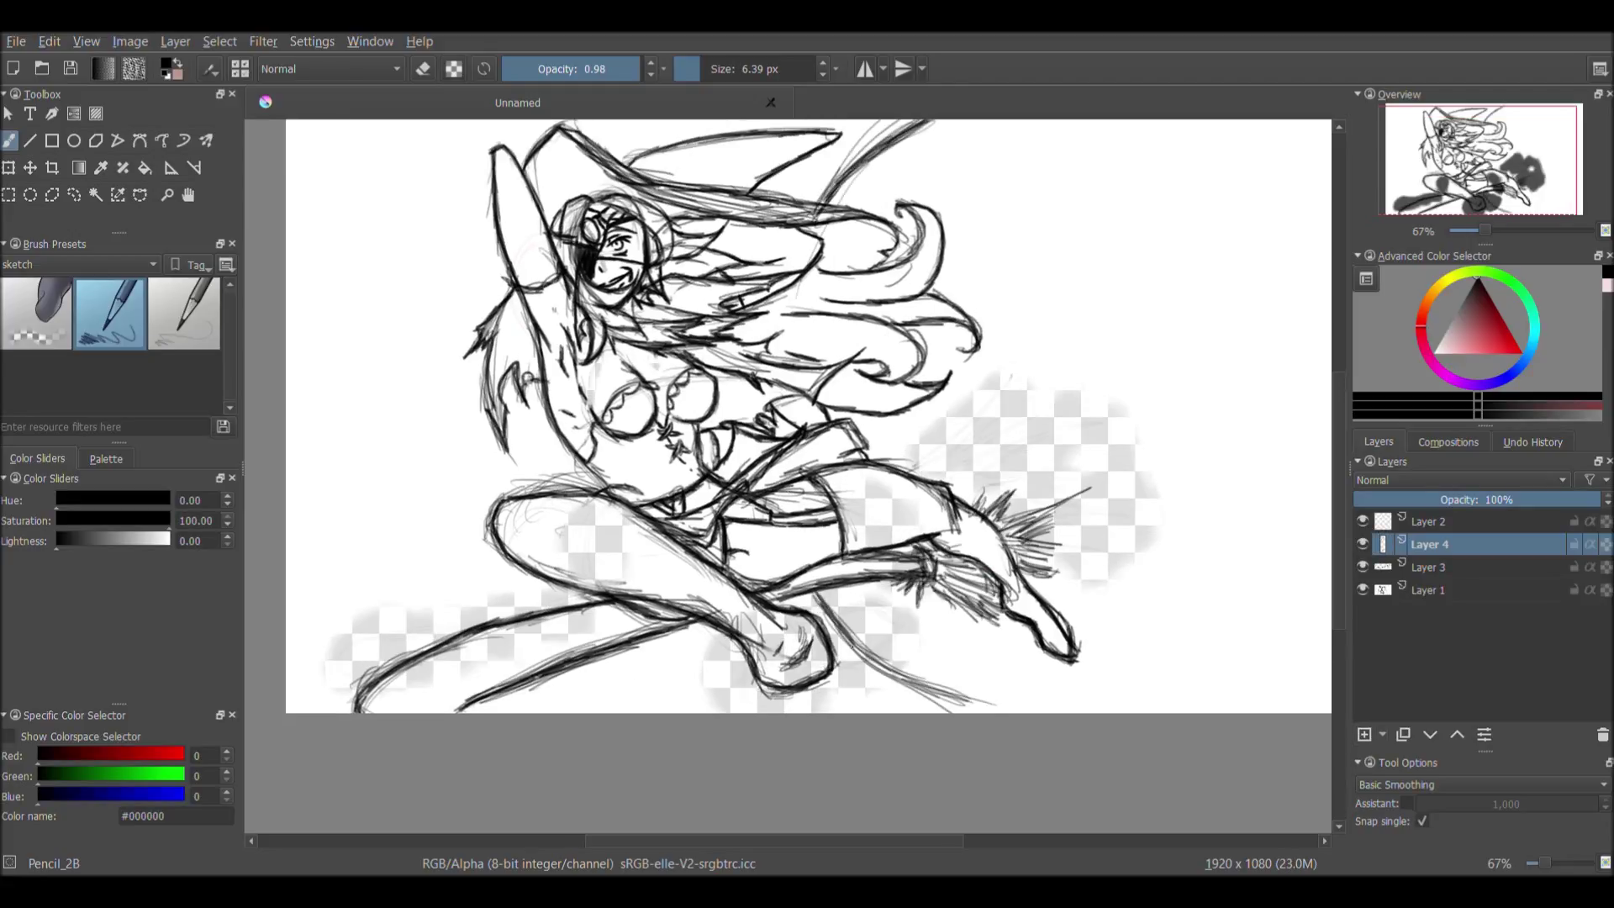
# - Sketch jagged wing-like shapes and streaking lines around the figure on Layer 4
pyautogui.moveTo(348, 306); pyautogui.dragTo(454, 162)
pyautogui.moveTo(482, 133); pyautogui.dragTo(449, 433)
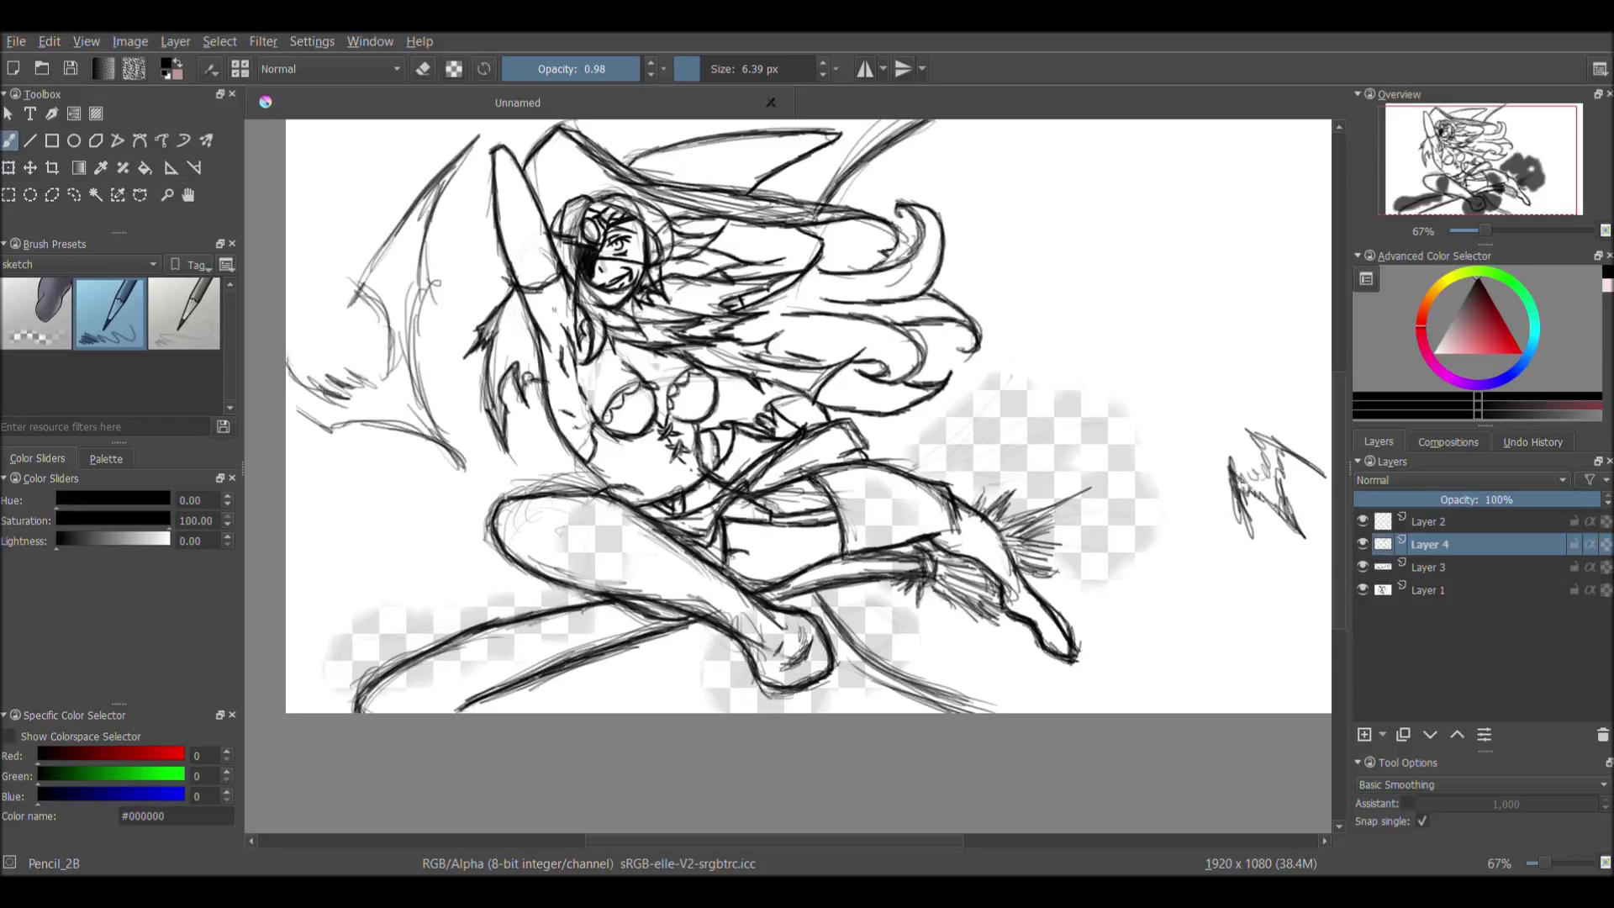
pyautogui.moveTo(952, 368); pyautogui.dragTo(1110, 438)
pyautogui.moveTo(986, 350); pyautogui.dragTo(1185, 285)
pyautogui.moveTo(1094, 325); pyautogui.dragTo(1046, 412)
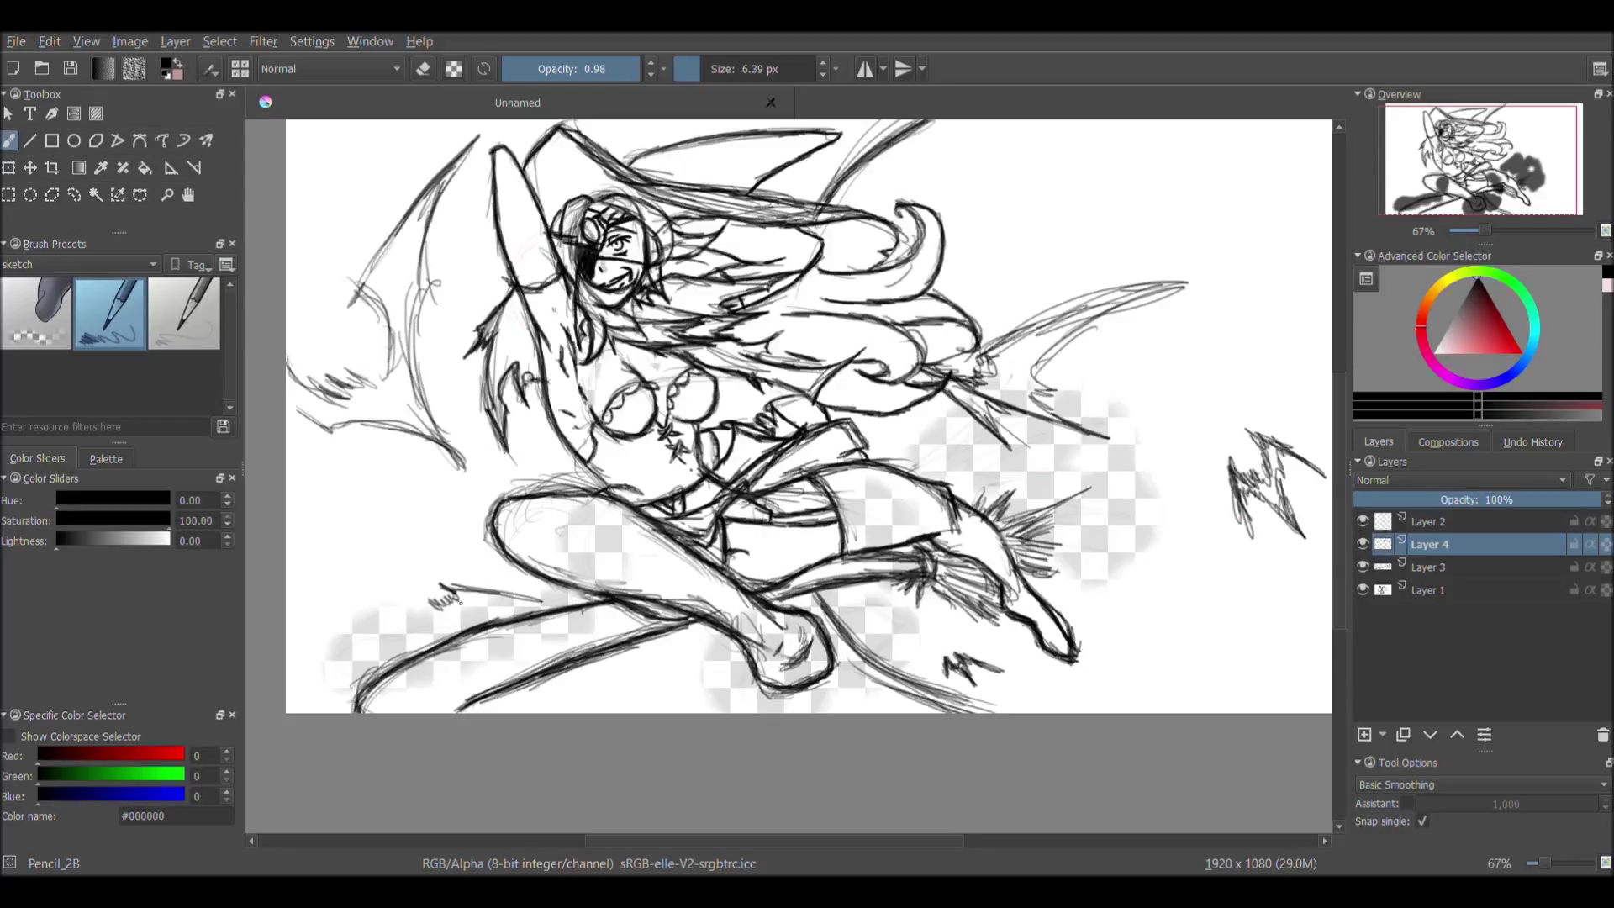
# - Add a layer beneath Layer 1 and set up the Sketch_speedpaint brush with gray #848484
pyautogui.click(1426, 589)
pyautogui.click(1364, 733)
pyautogui.click(153, 264)
pyautogui.click(50, 279)
pyautogui.scroll(-5, 229, 311)
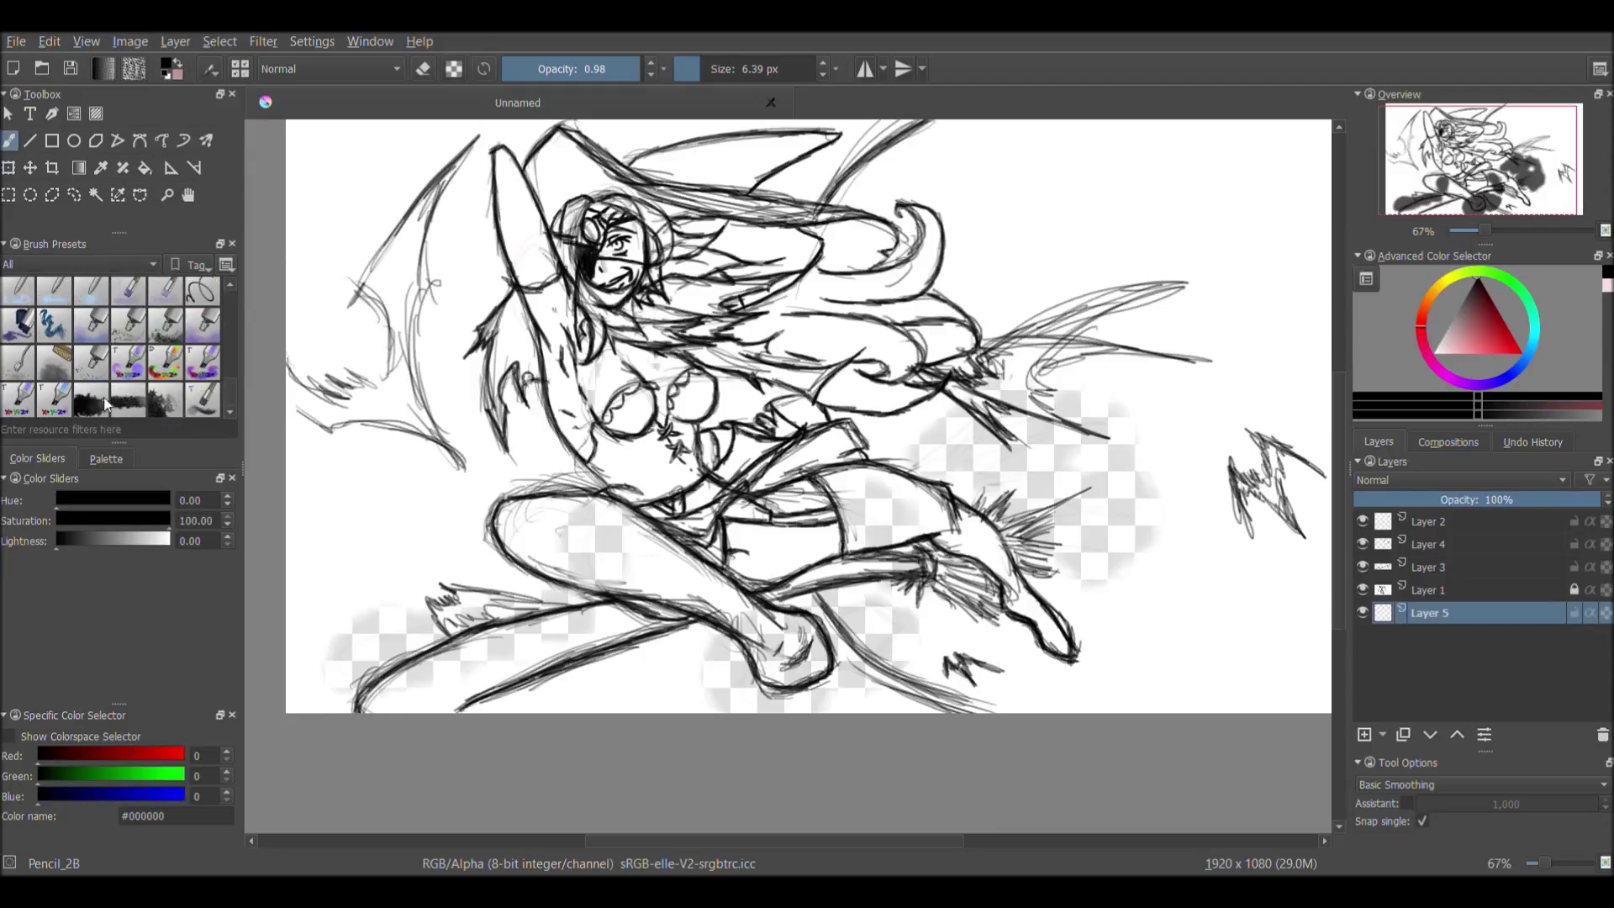
pyautogui.click(17, 368)
pyautogui.click(1429, 590)
pyautogui.keyDown('ctrl'); pyautogui.click(973, 360); pyautogui.keyUp('ctrl')
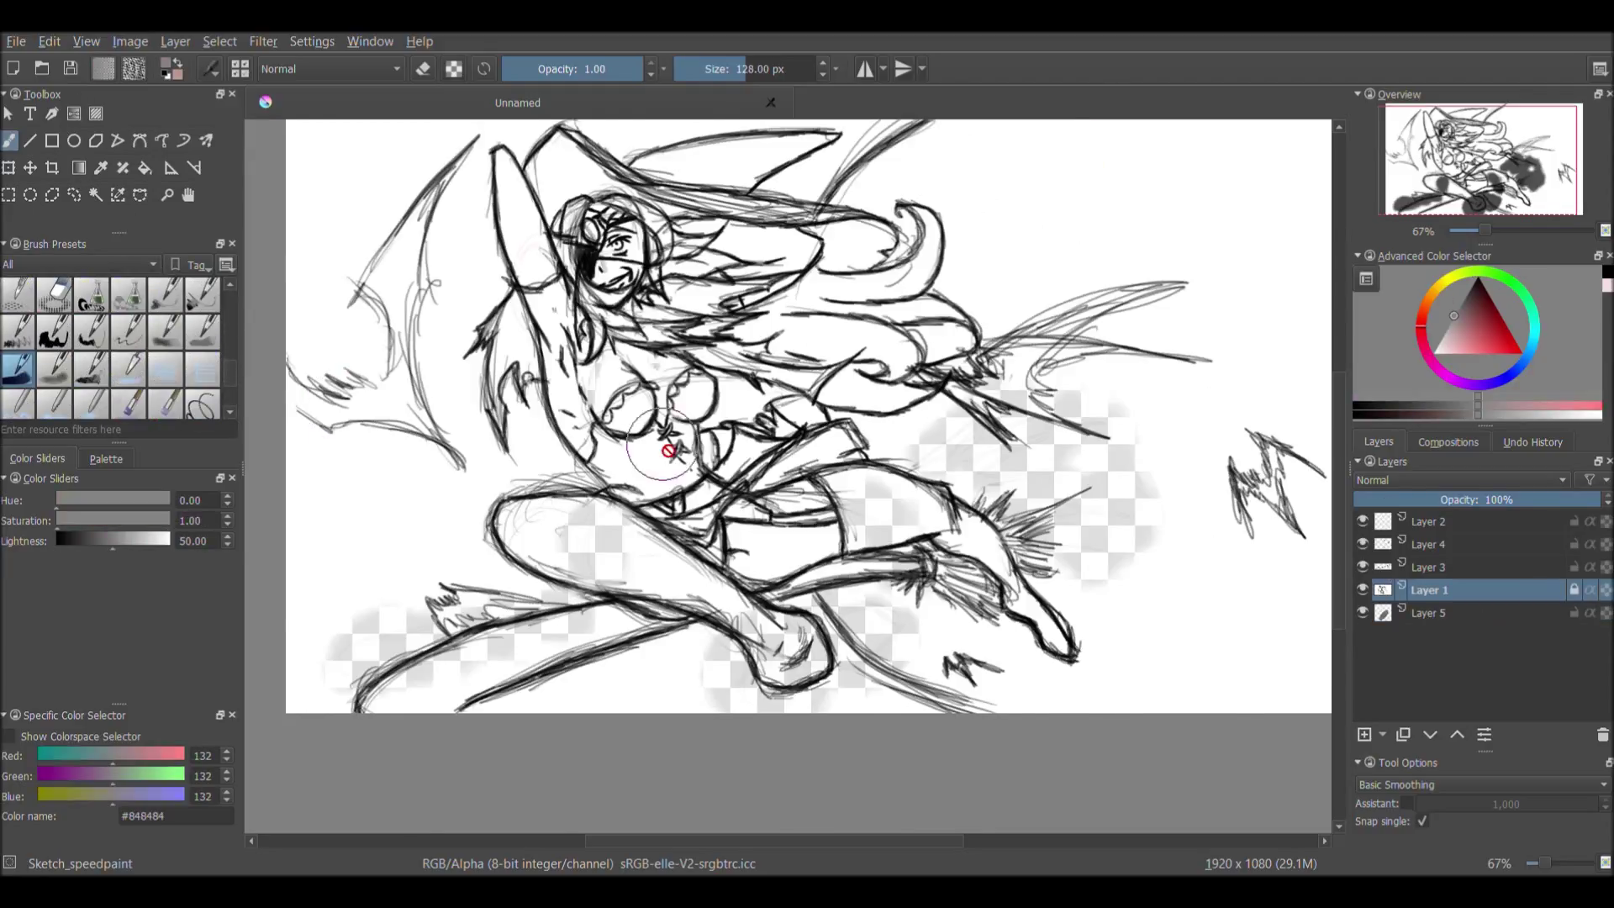
# - Try painting gray over the torso with the Sketch_speedpaint brush on Layer 5, and clear the strokes
pyautogui.scroll(5, 577, 439)
pyautogui.moveTo(577, 440)
pyautogui.mouseDown()
pyautogui.moveTo(523, 415)
pyautogui.moveTo(533, 336)
pyautogui.mouseUp()
pyautogui.click(1439, 616)
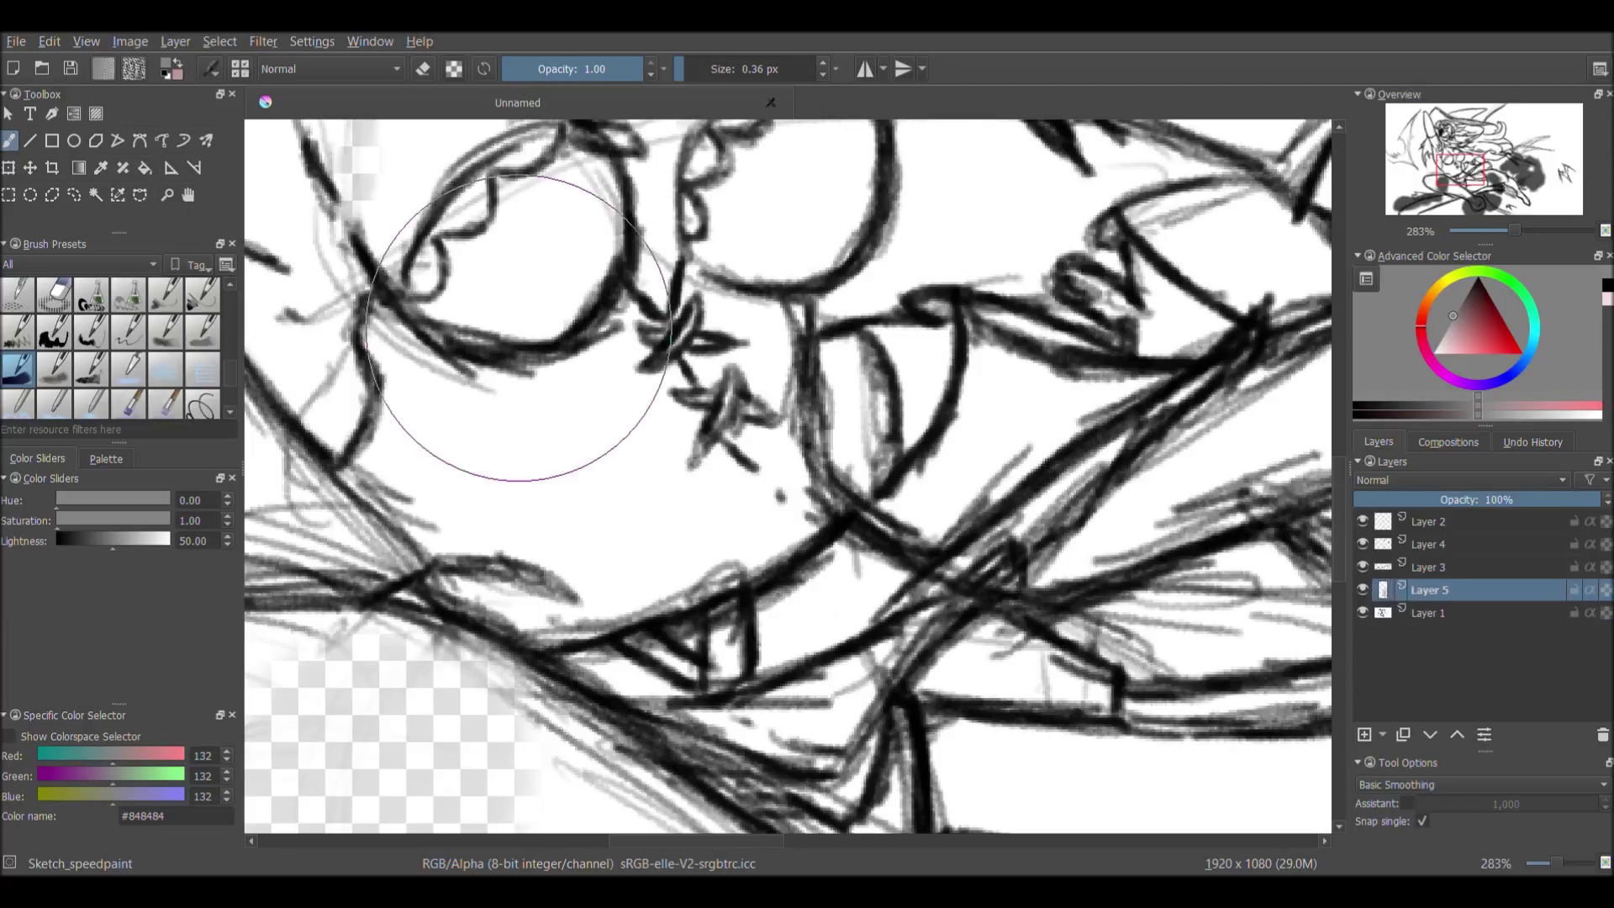
pyautogui.click(1429, 590)
pyautogui.click(1427, 616)
pyautogui.moveTo(546, 395)
pyautogui.mouseDown()
pyautogui.moveTo(538, 253)
pyautogui.moveTo(538, 404)
pyautogui.moveTo(437, 471)
pyautogui.moveTo(740, 404)
pyautogui.moveTo(438, 505)
pyautogui.moveTo(379, 378)
pyautogui.mouseUp()
pyautogui.press('Delete')
# - Switch to the Ink_brush_25 brush and block in the torso and legs in gray on Layer 5
pyautogui.press('-')
pyautogui.press('-')
pyautogui.press('e')
pyautogui.press('/')
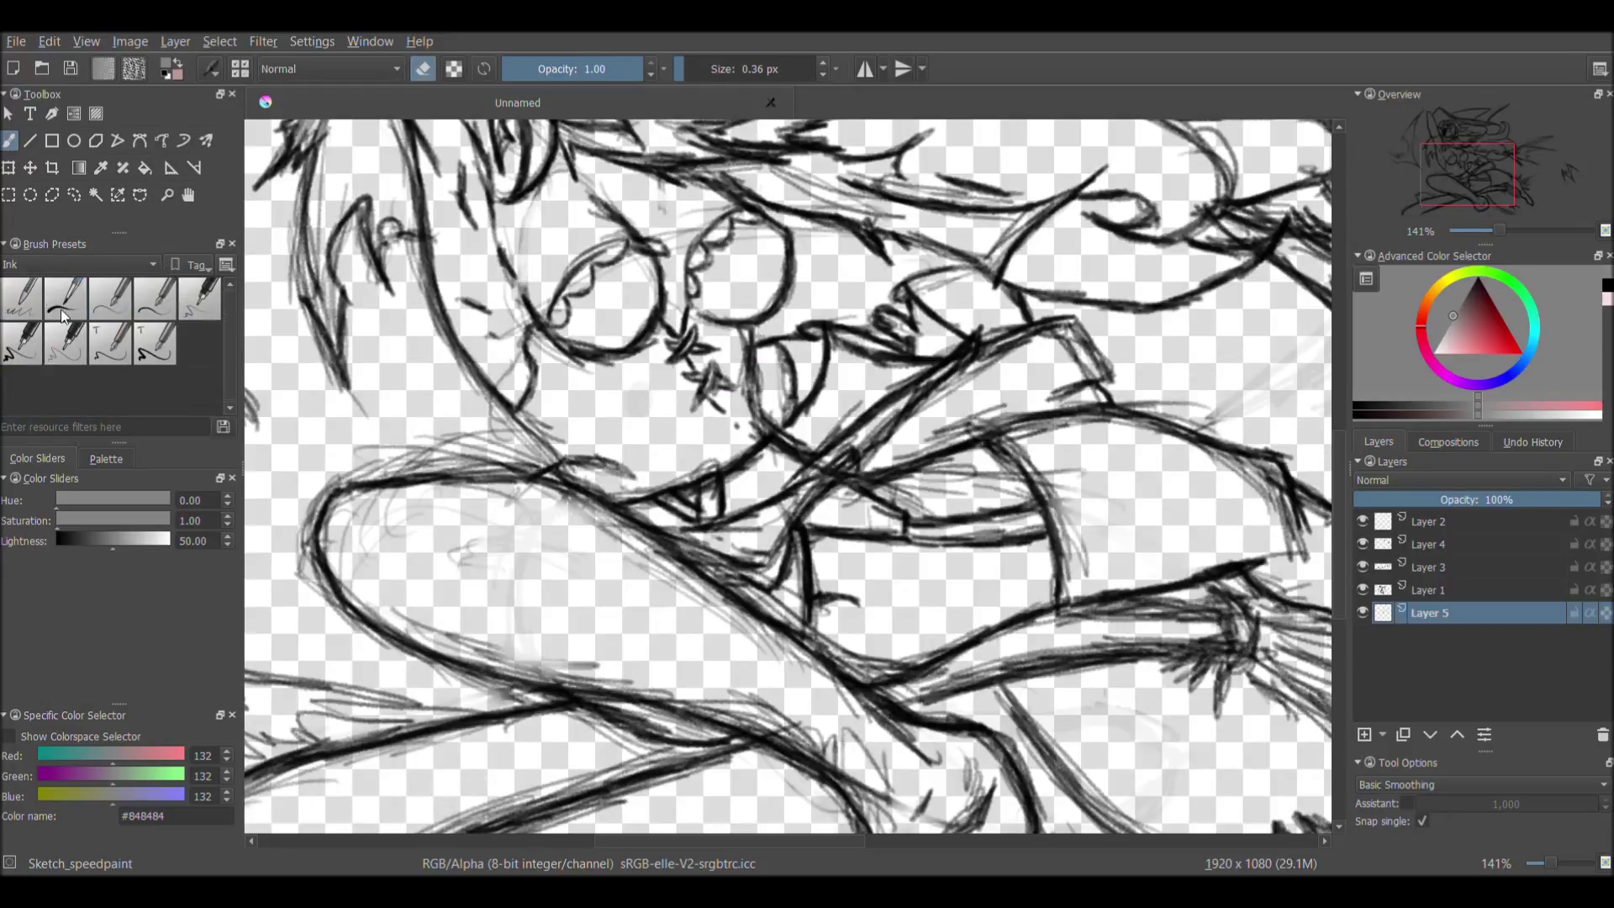
pyautogui.moveTo(618, 302); pyautogui.dragTo(535, 333)
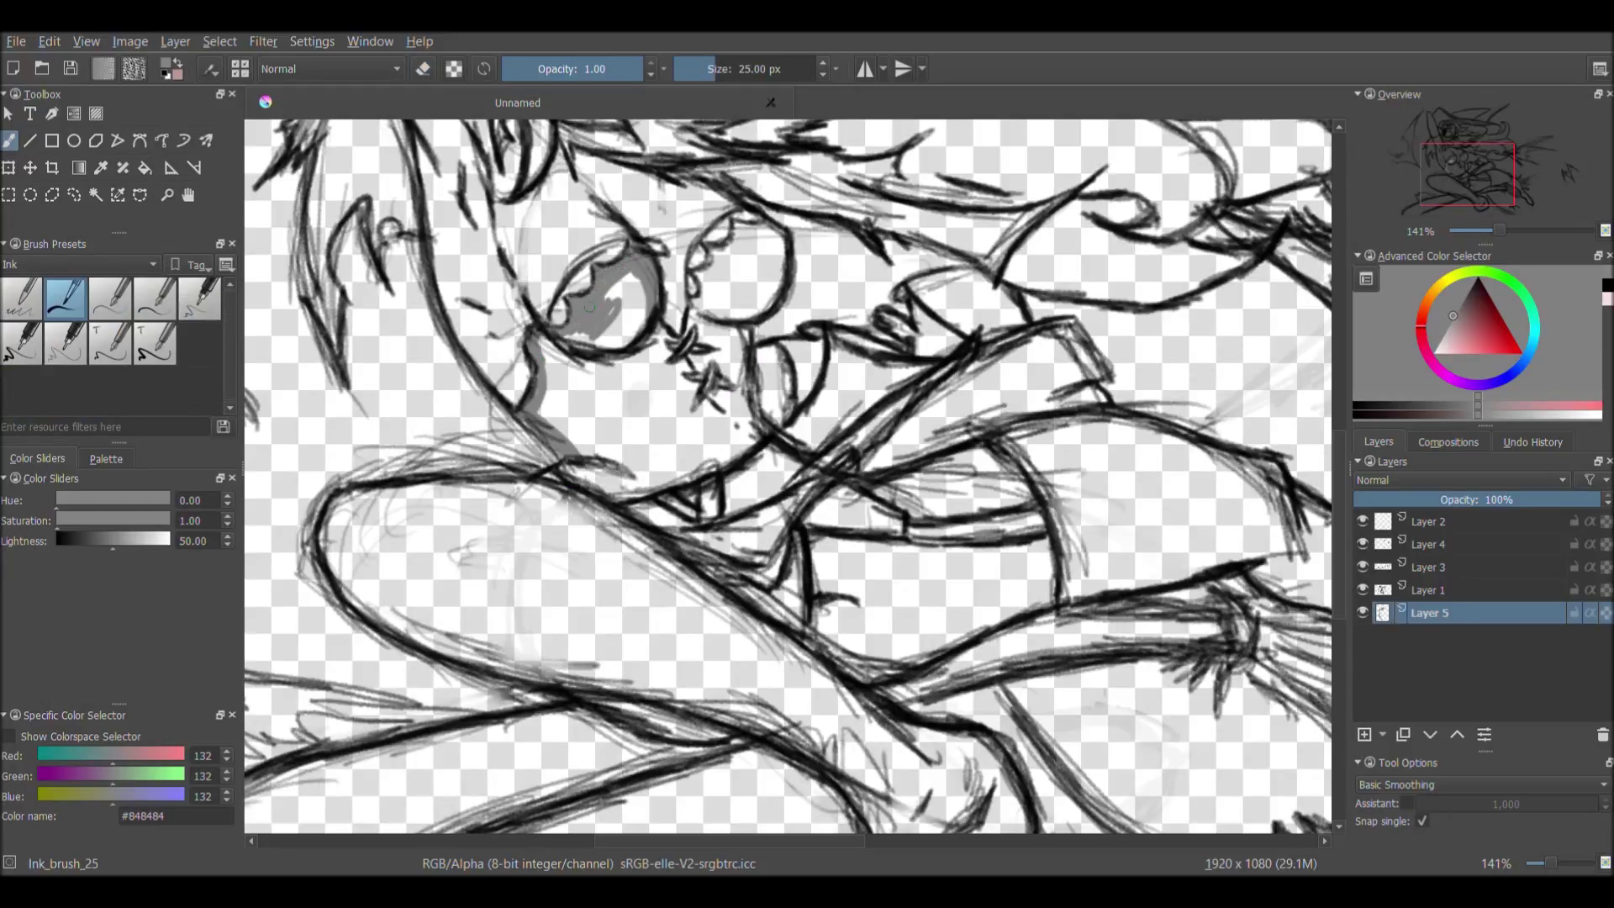
pyautogui.press('+')
pyautogui.moveTo(412, 418)
pyautogui.mouseDown()
pyautogui.moveTo(504, 336)
pyautogui.moveTo(521, 353)
pyautogui.moveTo(353, 521)
pyautogui.moveTo(455, 423)
pyautogui.moveTo(541, 421)
pyautogui.mouseUp()
pyautogui.scroll(-3, 588, 504)
pyautogui.scroll(3, 589, 505)
pyautogui.moveTo(689, 437)
pyautogui.mouseDown()
pyautogui.moveTo(437, 471)
pyautogui.moveTo(601, 532)
pyautogui.moveTo(1043, 757)
pyautogui.moveTo(715, 471)
pyautogui.moveTo(572, 521)
pyautogui.mouseUp()
# - Toggle the visibility of Layer 3 and the layer beneath the sketch to check their contents
pyautogui.click(1363, 568)
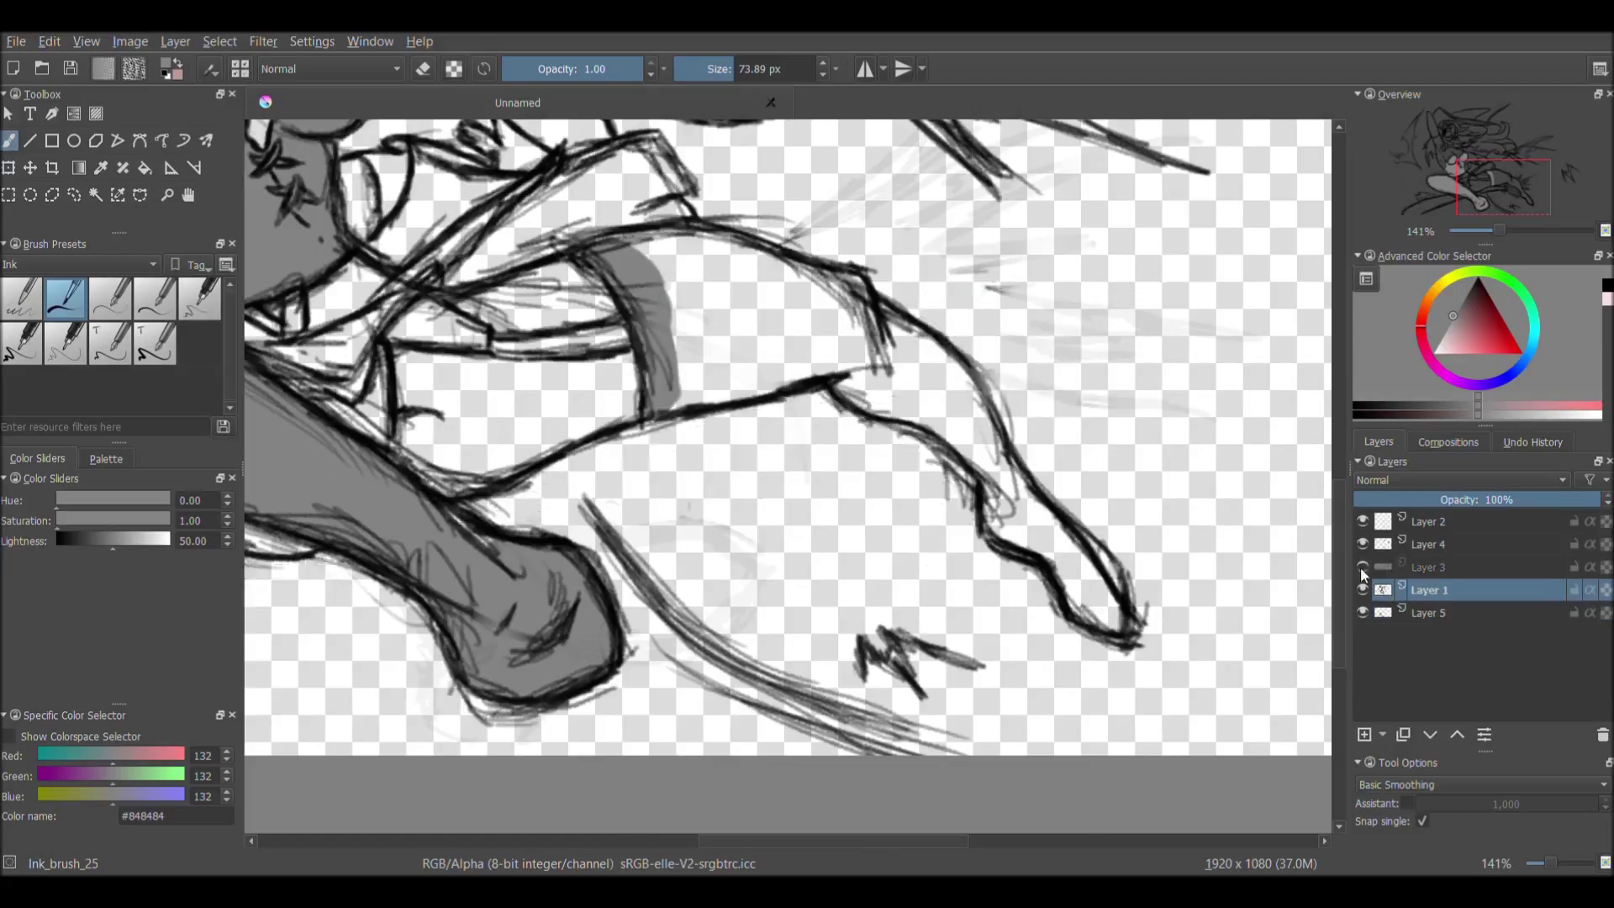
pyautogui.click(1363, 568)
pyautogui.click(1363, 613)
pyautogui.scroll(-5, 1307, 593)
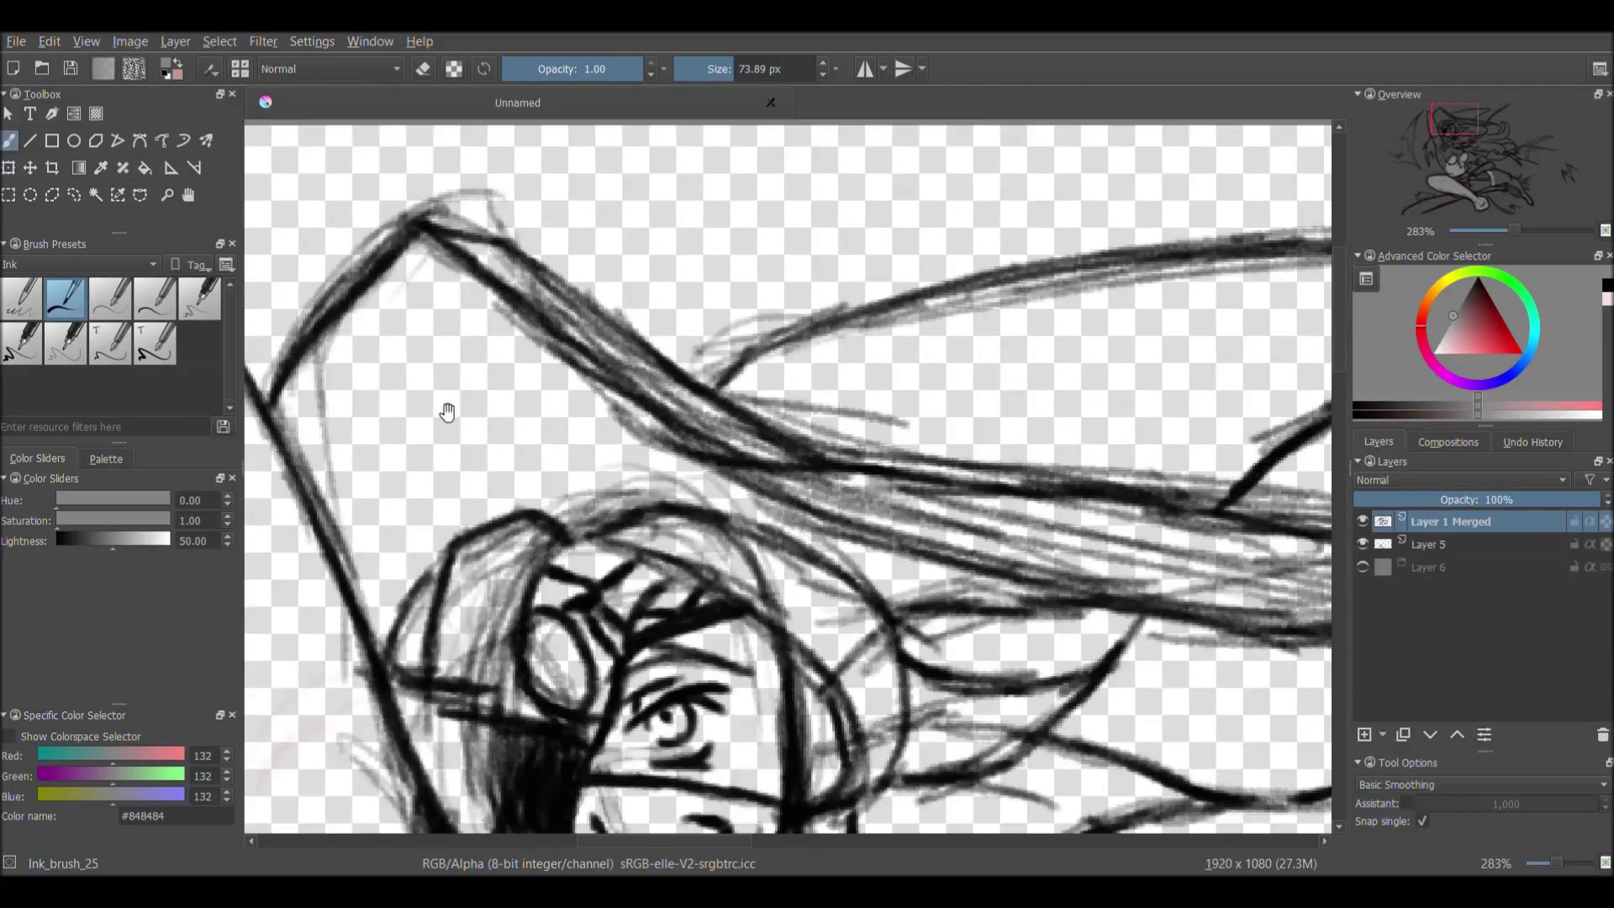
# - Block in the hat and both sleeved arms in gray on Layer 5, using a smaller brush for the narrow areas
pyautogui.moveTo(447, 411)
pyautogui.mouseDown()
pyautogui.moveTo(1099, 317)
pyautogui.moveTo(549, 431)
pyautogui.moveTo(1177, 376)
pyautogui.mouseUp()
pyautogui.moveTo(589, 353); pyautogui.dragTo(655, 589)
pyautogui.moveTo(757, 420); pyautogui.dragTo(504, 504)
pyautogui.moveTo(841, 589); pyautogui.dragTo(798, 408)
pyautogui.moveTo(471, 656)
pyautogui.mouseDown()
pyautogui.moveTo(494, 395)
pyautogui.moveTo(320, 572)
pyautogui.mouseUp()
pyautogui.moveTo(954, 416); pyautogui.dragTo(558, 218)
pyautogui.scroll(-5, 558, 217)
pyautogui.scroll(4, 515, 348)
pyautogui.moveTo(515, 349); pyautogui.dragTo(1050, 383)
pyautogui.moveTo(757, 420); pyautogui.dragTo(828, 337)
pyautogui.moveTo(580, 337); pyautogui.dragTo(799, 404)
pyautogui.moveTo(672, 344)
pyautogui.mouseDown()
pyautogui.moveTo(925, 488)
pyautogui.moveTo(816, 466)
pyautogui.moveTo(756, 252)
pyautogui.mouseUp()
pyautogui.moveTo(757, 336); pyautogui.dragTo(588, 420)
pyautogui.moveTo(883, 471); pyautogui.dragTo(1008, 656)
pyautogui.moveTo(1009, 589)
pyautogui.mouseDown()
pyautogui.moveTo(820, 521)
pyautogui.moveTo(1034, 757)
pyautogui.mouseUp()
pyautogui.scroll(5, 841, 504)
pyautogui.press('[')
pyautogui.press('[')
pyautogui.press('[')
pyautogui.moveTo(437, 429); pyautogui.dragTo(1009, 353)
pyautogui.moveTo(840, 504)
pyautogui.mouseDown()
pyautogui.moveTo(642, 371)
pyautogui.moveTo(547, 395)
pyautogui.mouseUp()
pyautogui.scroll(-5, 756, 471)
# - Rename Layer 5 as clothes and fill the remaining gaps in the gray outfit around the corset and legs
pyautogui.doubleClick(1429, 544)
pyautogui.write('clothes')
pyautogui.press('Return')
pyautogui.moveTo(757, 529); pyautogui.dragTo(690, 580)
pyautogui.moveTo(731, 471); pyautogui.dragTo(740, 589)
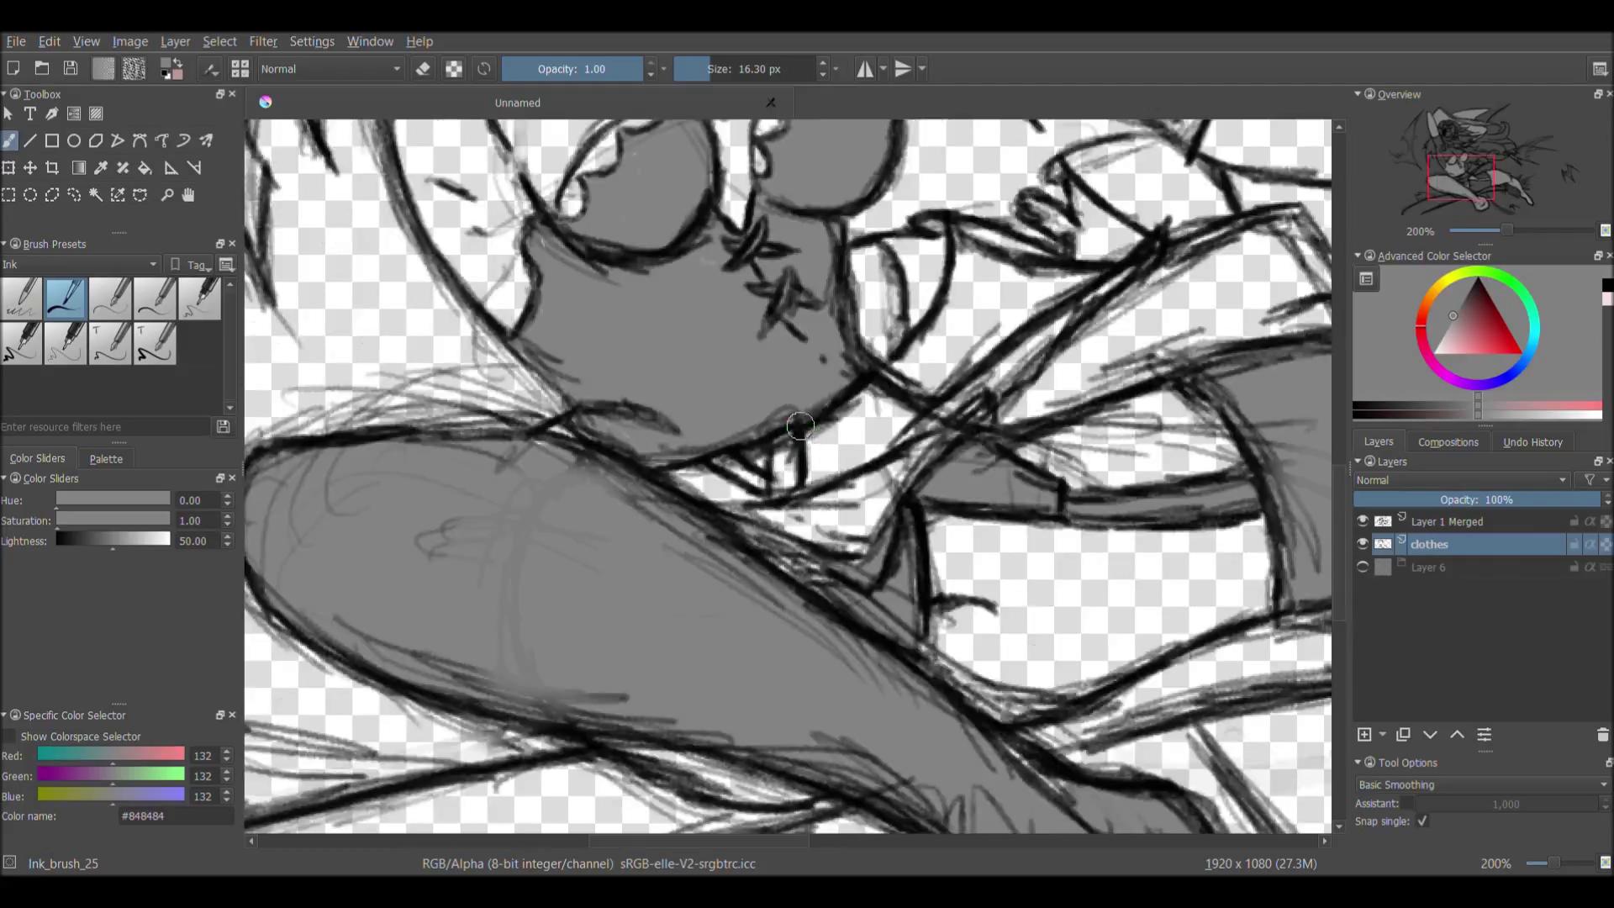
pyautogui.scroll(-3, 805, 437)
pyautogui.moveTo(1278, 391); pyautogui.dragTo(1279, 479)
# - Name the layer beneath clothes skirt and choose purple #a047b8 for it
pyautogui.click(1429, 567)
pyautogui.click(1475, 330)
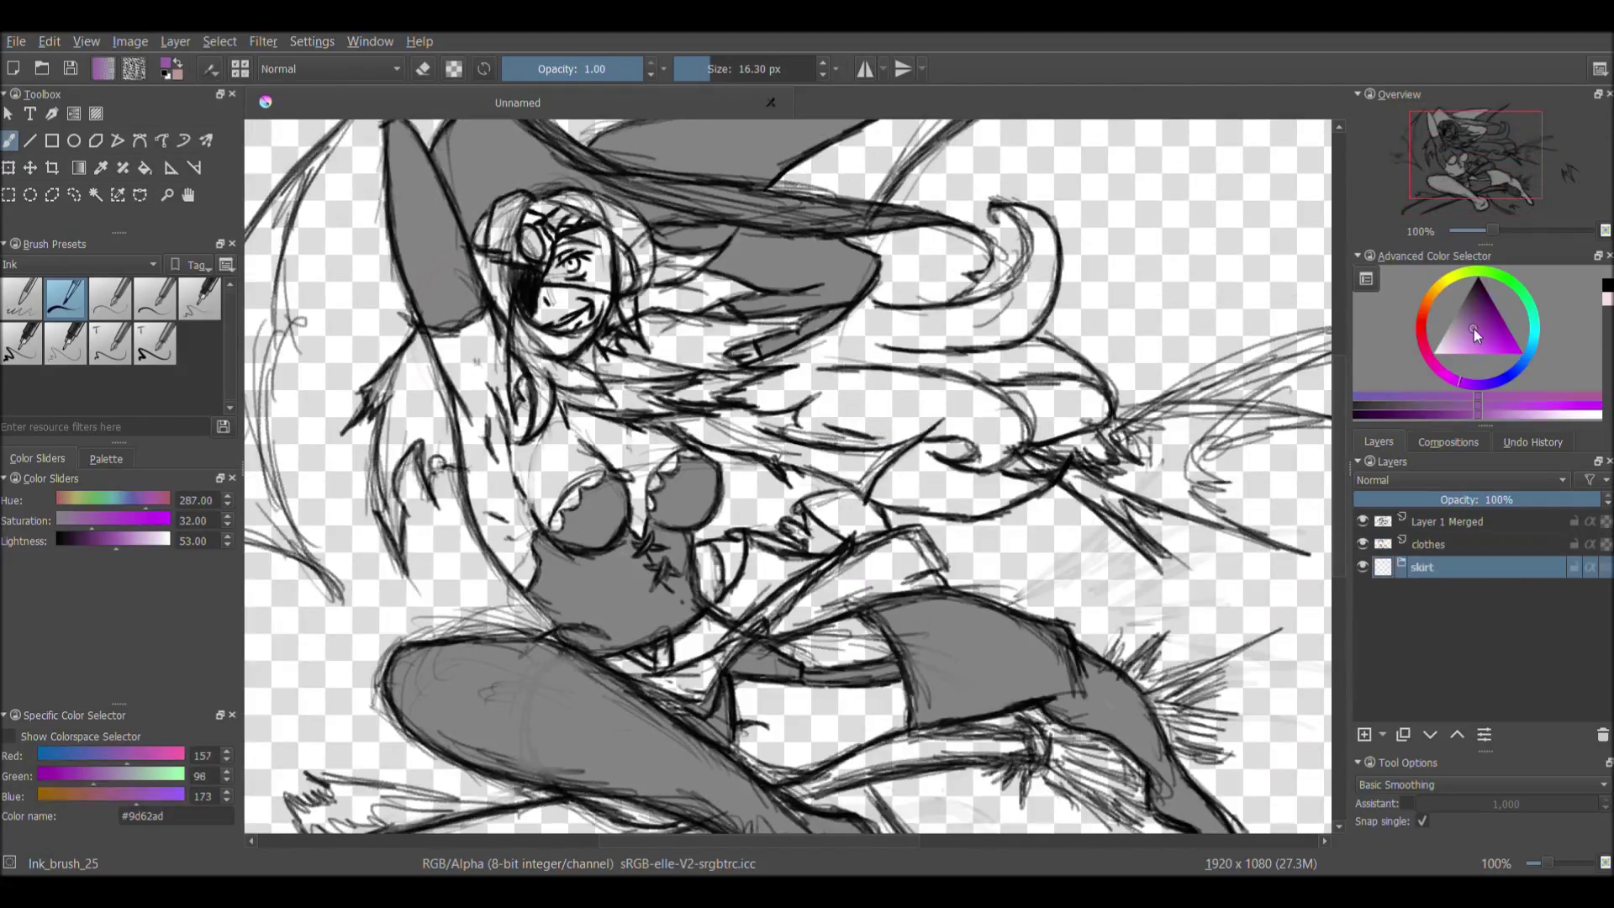
pyautogui.click(1472, 327)
pyautogui.scroll(3, 671, 596)
pyautogui.click(1484, 331)
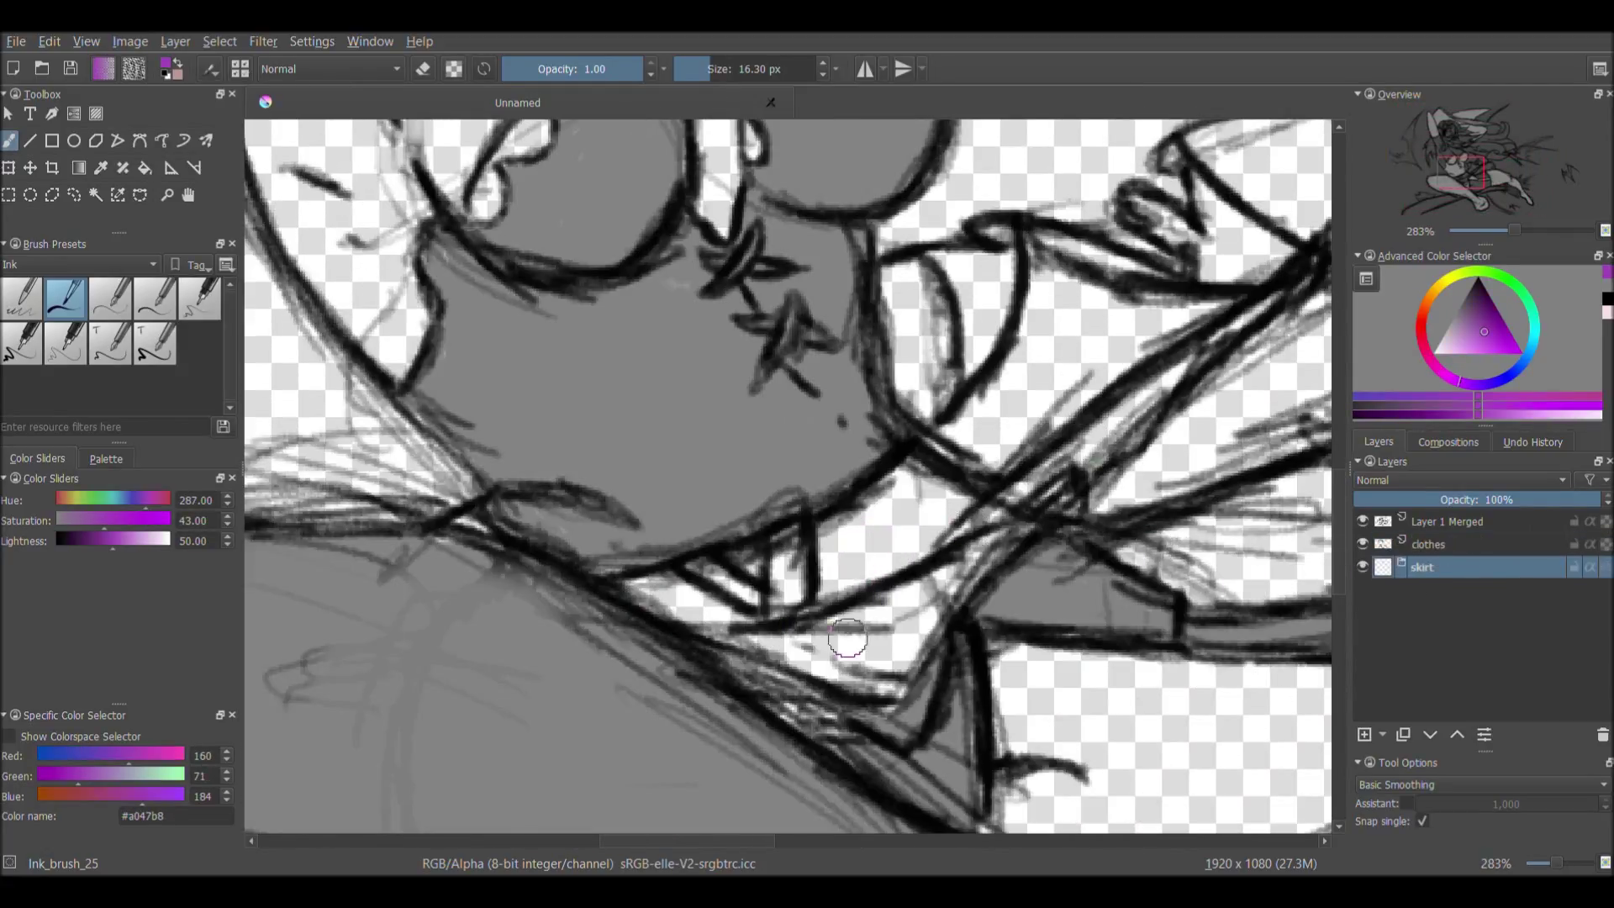
# - Paint the skirt wrap around the waist in purple
pyautogui.moveTo(908, 532); pyautogui.dragTo(853, 582)
pyautogui.moveTo(630, 584)
pyautogui.mouseDown()
pyautogui.moveTo(740, 614)
pyautogui.moveTo(833, 677)
pyautogui.mouseUp()
pyautogui.moveTo(828, 588)
pyautogui.mouseDown()
pyautogui.moveTo(950, 480)
pyautogui.moveTo(832, 689)
pyautogui.mouseUp()
pyautogui.moveTo(1090, 445)
pyautogui.mouseDown()
pyautogui.moveTo(826, 585)
pyautogui.moveTo(1051, 407)
pyautogui.moveTo(766, 491)
pyautogui.mouseUp()
pyautogui.moveTo(1009, 471); pyautogui.dragTo(807, 639)
pyautogui.moveTo(715, 622); pyautogui.dragTo(939, 486)
pyautogui.press('-')
pyautogui.keyDown('ctrl'); pyautogui.click(772, 630); pyautogui.keyUp('ctrl')
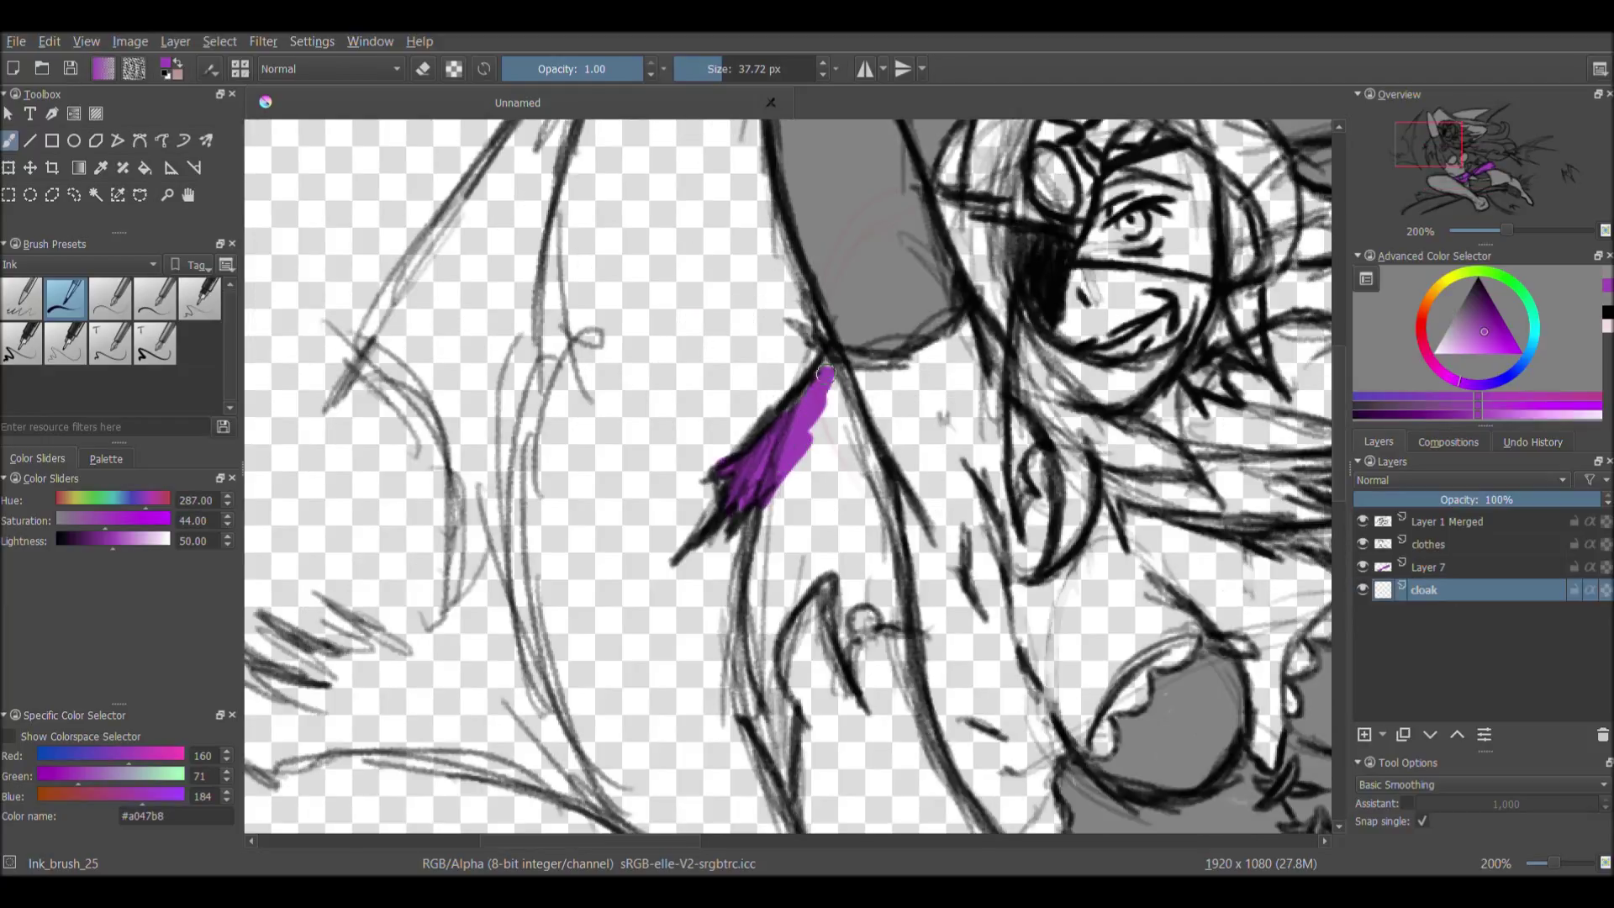
# - Paint the cloak's ragged flap beneath the raised arm and the part around the neck in purple on the cloak layer
pyautogui.moveTo(828, 370); pyautogui.dragTo(891, 530)
pyautogui.moveTo(790, 488)
pyautogui.mouseDown()
pyautogui.moveTo(770, 658)
pyautogui.moveTo(832, 626)
pyautogui.mouseUp()
pyautogui.moveTo(804, 702); pyautogui.dragTo(493, 744)
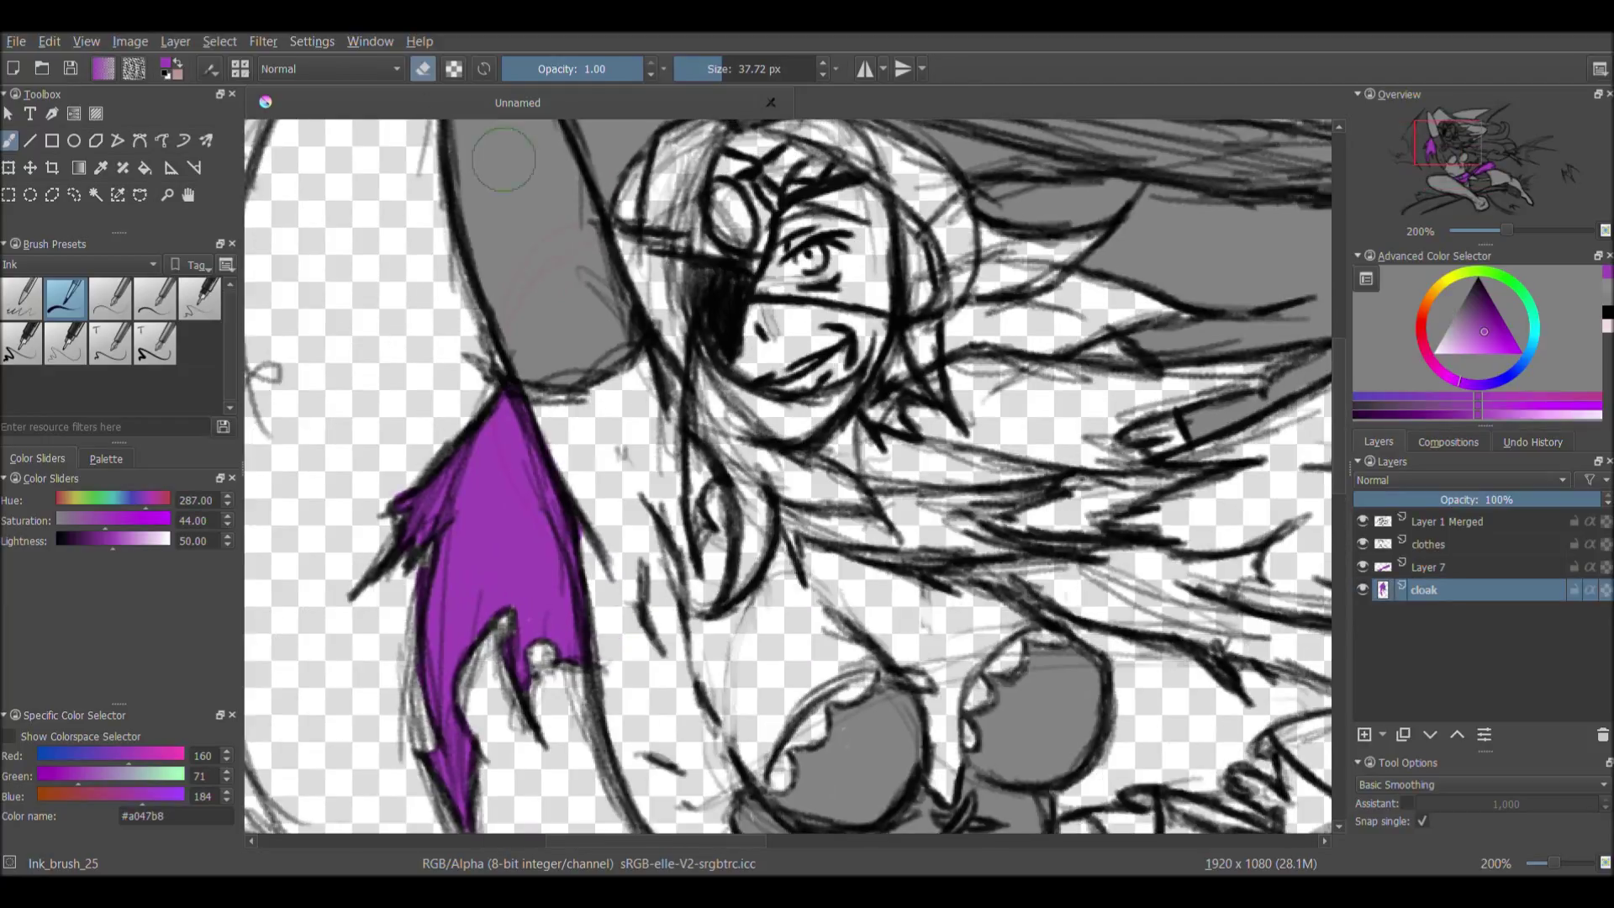
pyautogui.scroll(1, 495, 586)
pyautogui.moveTo(731, 523)
pyautogui.mouseDown()
pyautogui.moveTo(495, 585)
pyautogui.moveTo(807, 605)
pyautogui.mouseUp()
pyautogui.moveTo(605, 580)
pyautogui.mouseDown()
pyautogui.moveTo(538, 437)
pyautogui.moveTo(831, 593)
pyautogui.moveTo(723, 505)
pyautogui.moveTo(756, 396)
pyautogui.moveTo(1051, 395)
pyautogui.moveTo(854, 534)
pyautogui.mouseUp()
pyautogui.scroll(-3, 854, 534)
# - Extend the purple cloak fill behind the bust and out to its torn tips
pyautogui.scroll(2, 811, 589)
pyautogui.moveTo(782, 294); pyautogui.dragTo(811, 589)
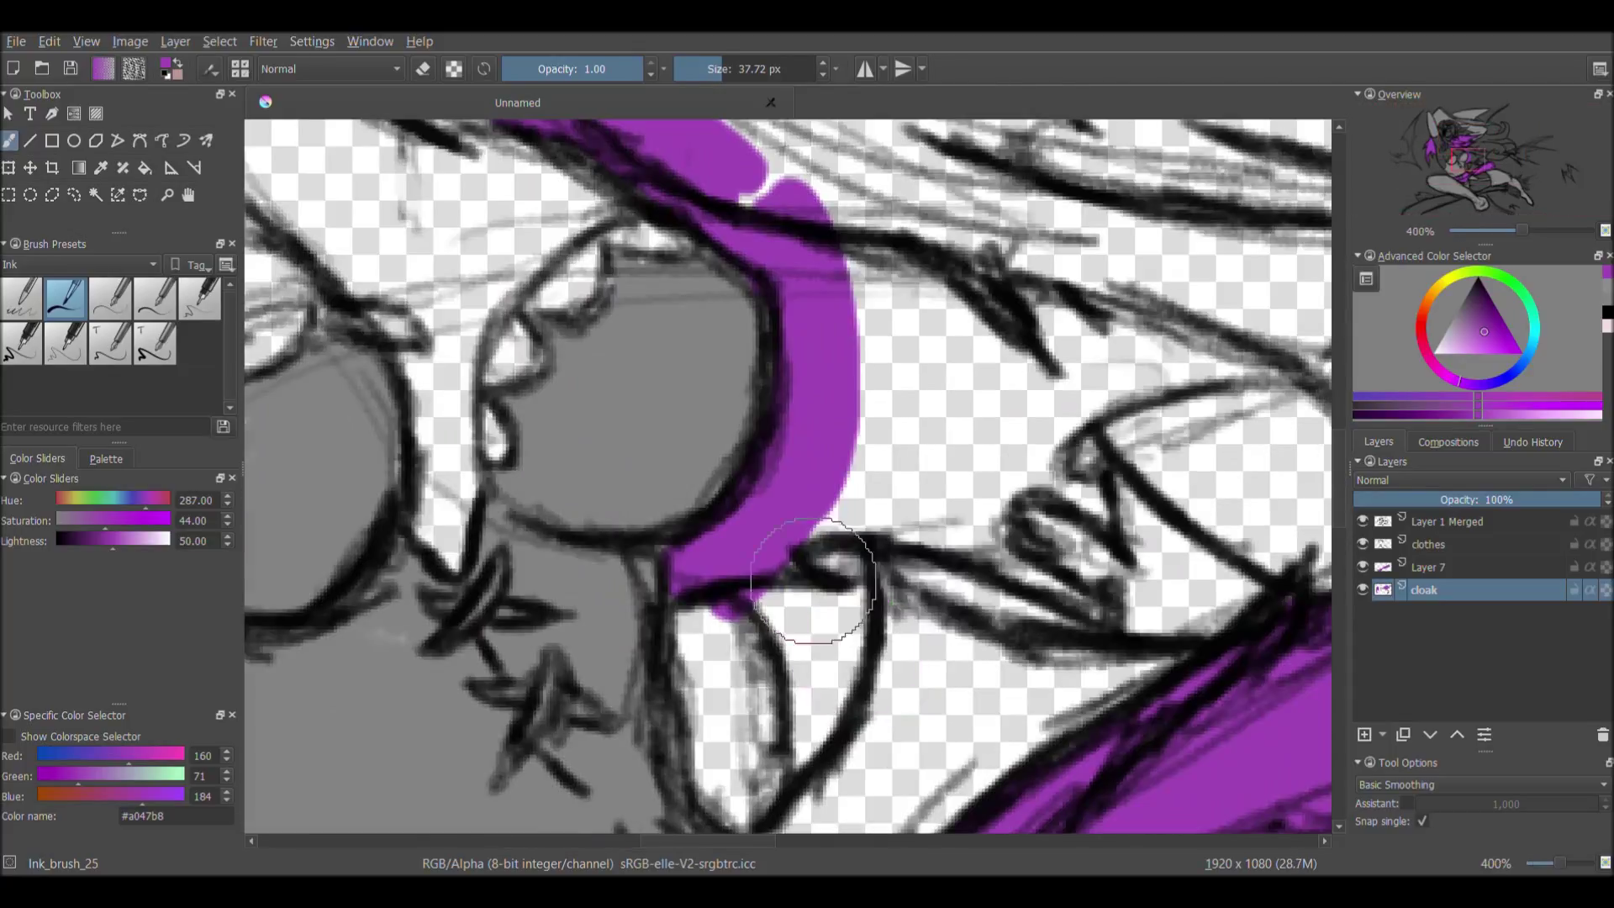
pyautogui.scroll(-1, 812, 588)
pyautogui.moveTo(866, 538); pyautogui.dragTo(859, 421)
pyautogui.hotkey('ctrl', 'z')
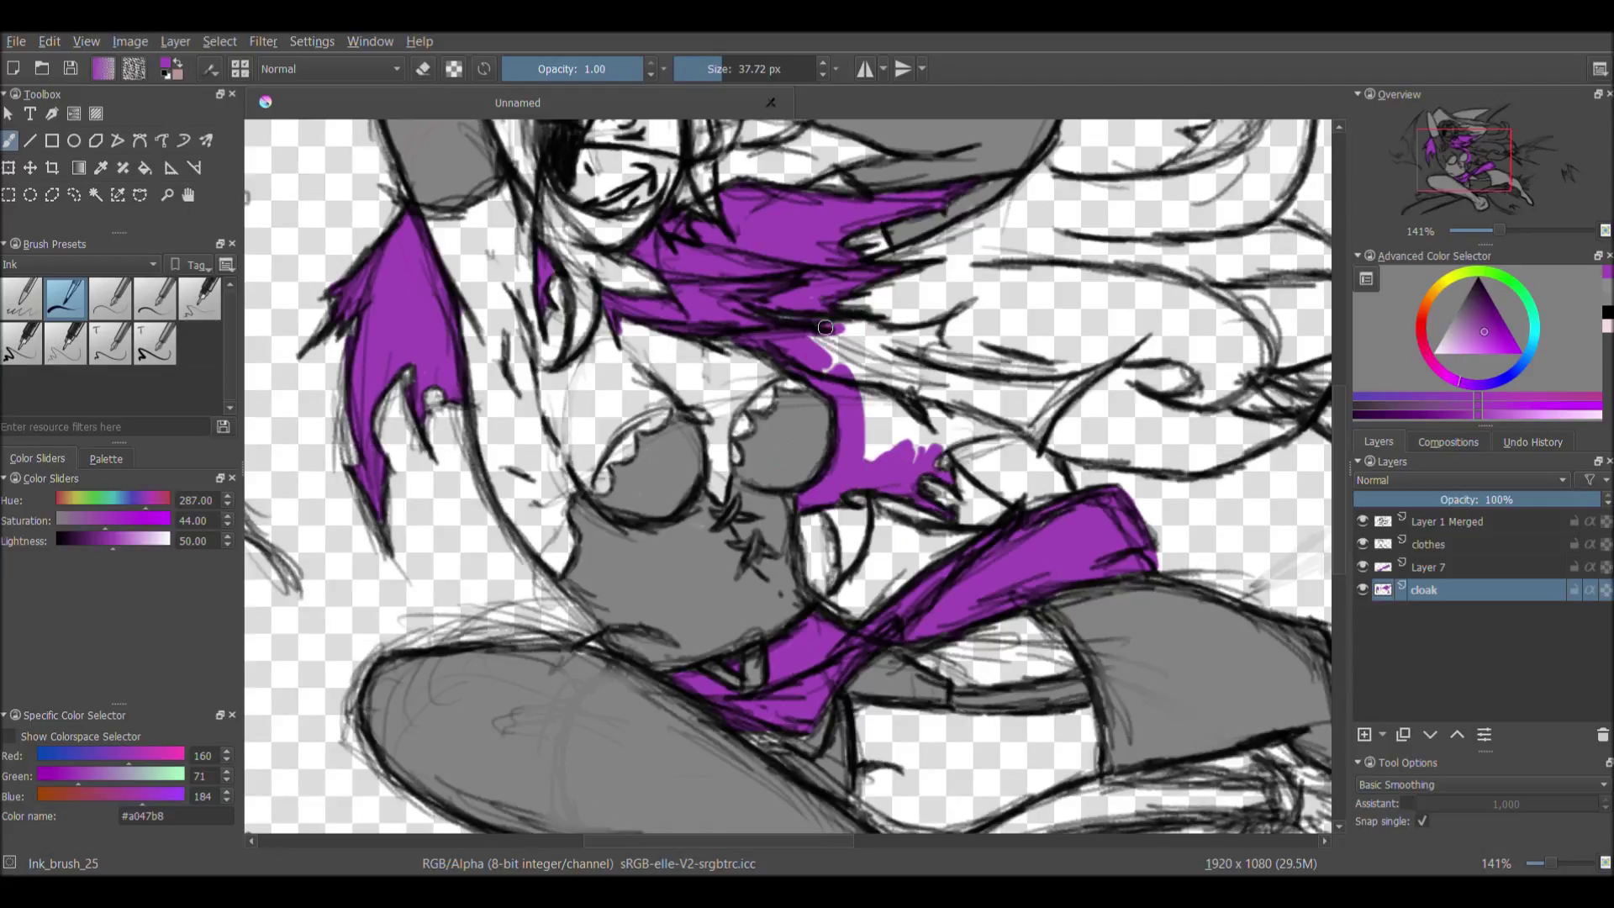
pyautogui.moveTo(921, 340); pyautogui.dragTo(922, 419)
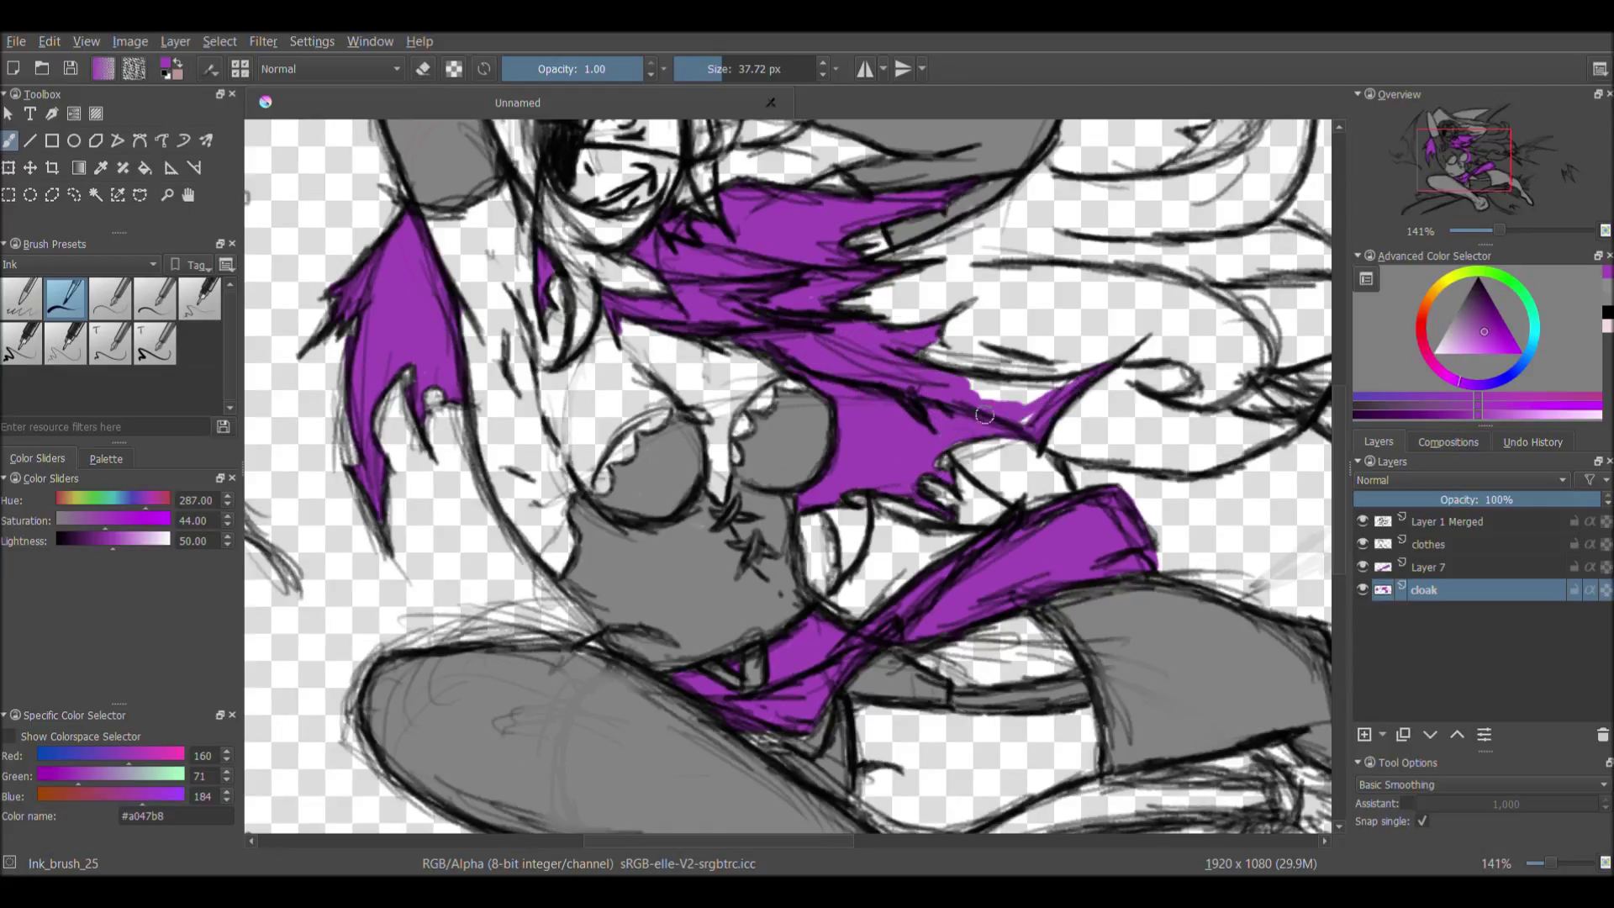
pyautogui.scroll(-3, 930, 429)
pyautogui.scroll(1, 1016, 603)
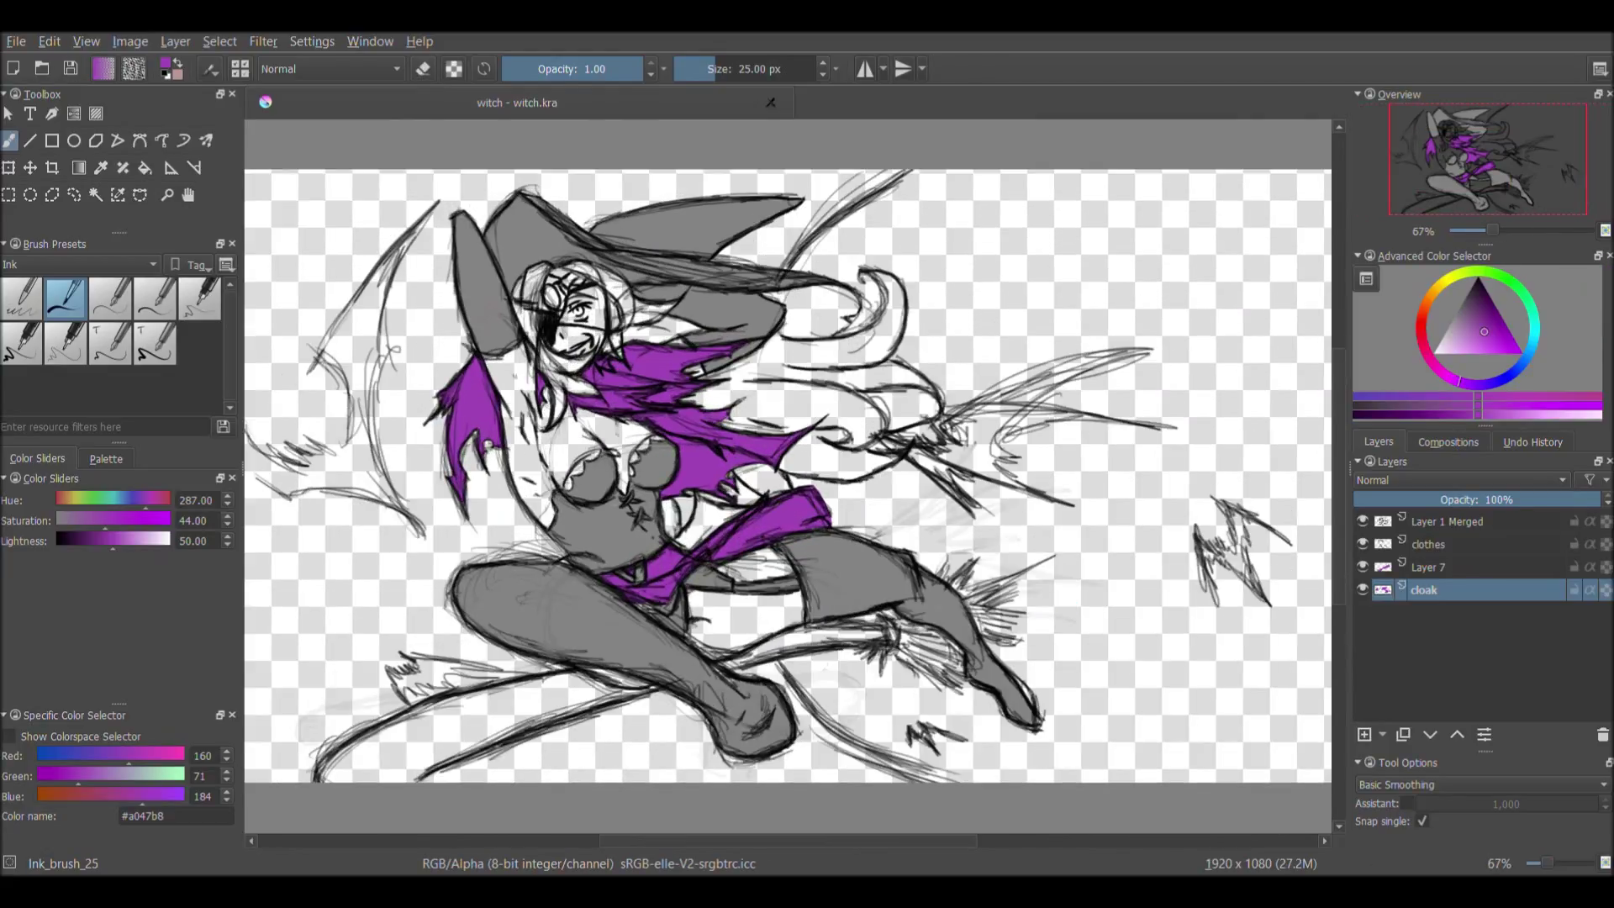
# - Add a hair layer beneath cloak and paint the locks framing the face in red #ff2c04
pyautogui.scroll(3, 515, 281)
pyautogui.moveTo(489, 352)
pyautogui.mouseDown()
pyautogui.moveTo(511, 290)
pyautogui.moveTo(571, 277)
pyautogui.moveTo(487, 387)
pyautogui.moveTo(512, 220)
pyautogui.mouseUp()
pyautogui.hotkey('ctrl', 'z')
pyautogui.press('Insert')
pyautogui.hotkey('ctrl', 'z')
pyautogui.moveTo(520, 370); pyautogui.dragTo(557, 601)
pyautogui.moveTo(583, 497); pyautogui.dragTo(622, 428)
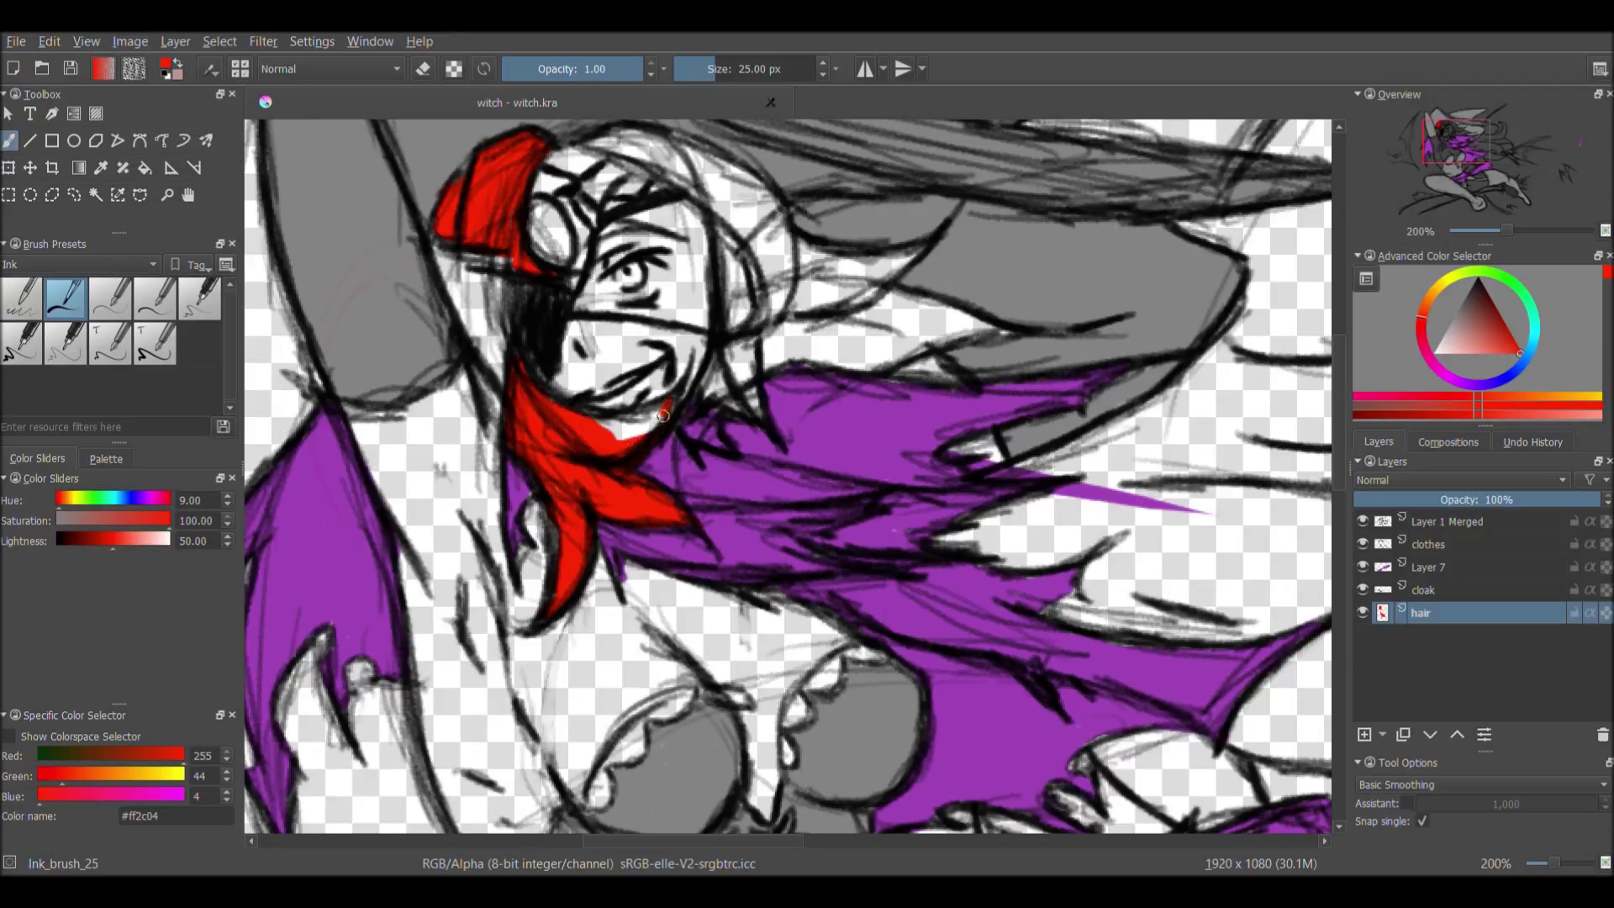
pyautogui.moveTo(712, 388)
pyautogui.mouseDown()
pyautogui.moveTo(605, 145)
pyautogui.moveTo(916, 353)
pyautogui.moveTo(1013, 332)
pyautogui.mouseUp()
# - Rename Layer 7 as skirt
pyautogui.doubleClick(1428, 567)
pyautogui.write('skirt')
pyautogui.press('Return')
# - Fill the gap between the raised arm and the eyepatch in purple
pyautogui.click(1429, 544)
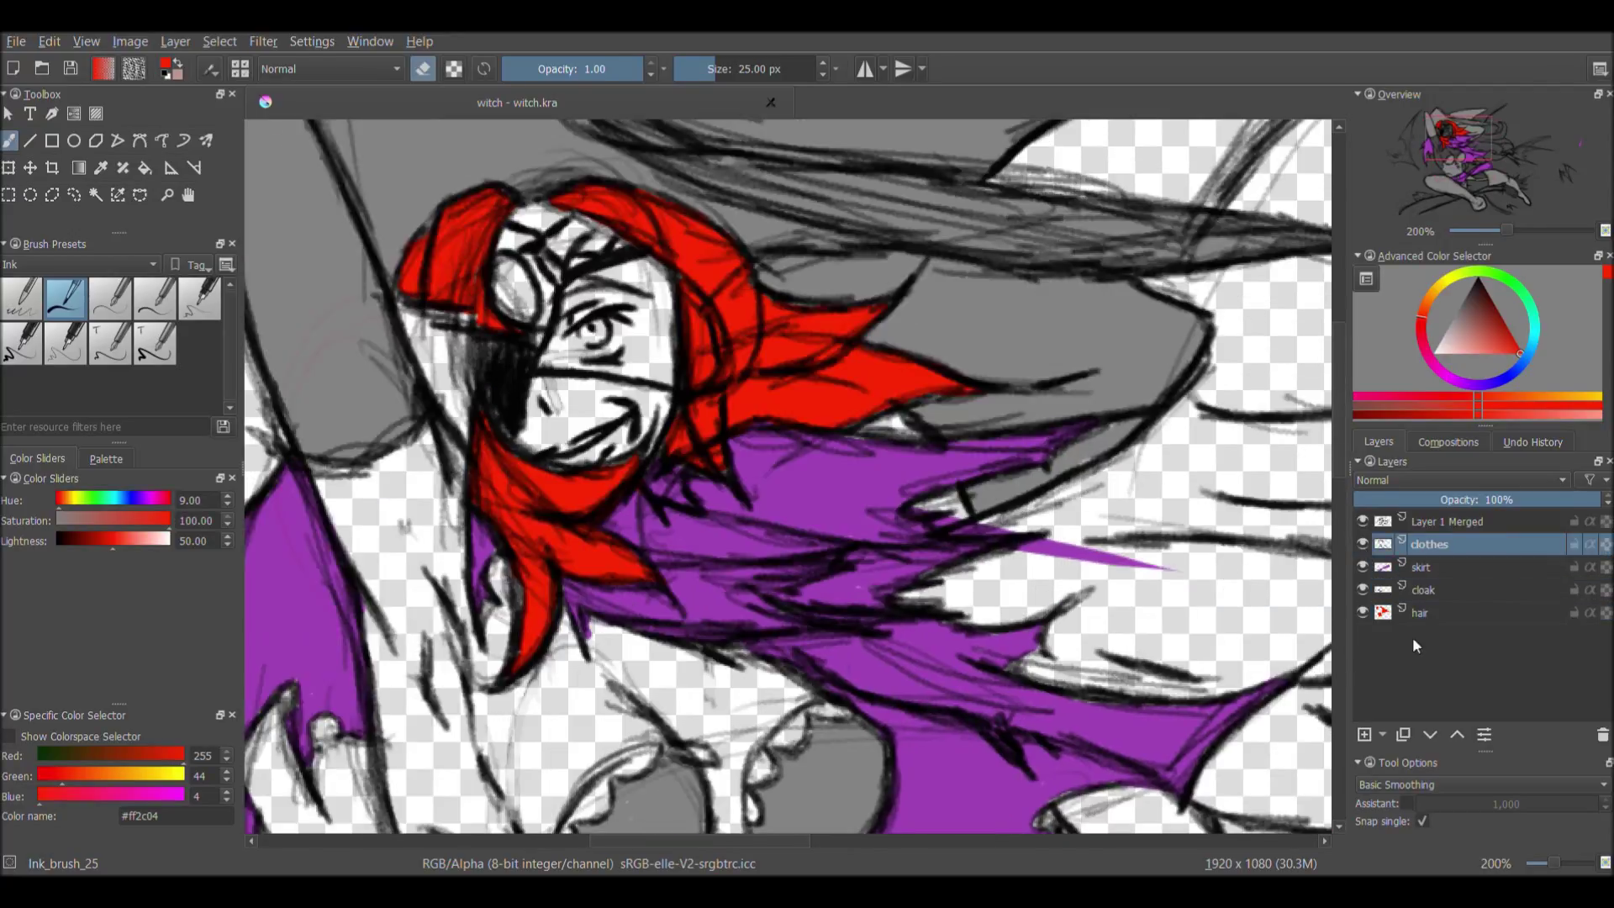
pyautogui.keyDown('ctrl'); pyautogui.click(403, 318); pyautogui.keyUp('ctrl')
pyautogui.moveTo(404, 317); pyautogui.dragTo(454, 353)
pyautogui.scroll(-3, 304, 444)
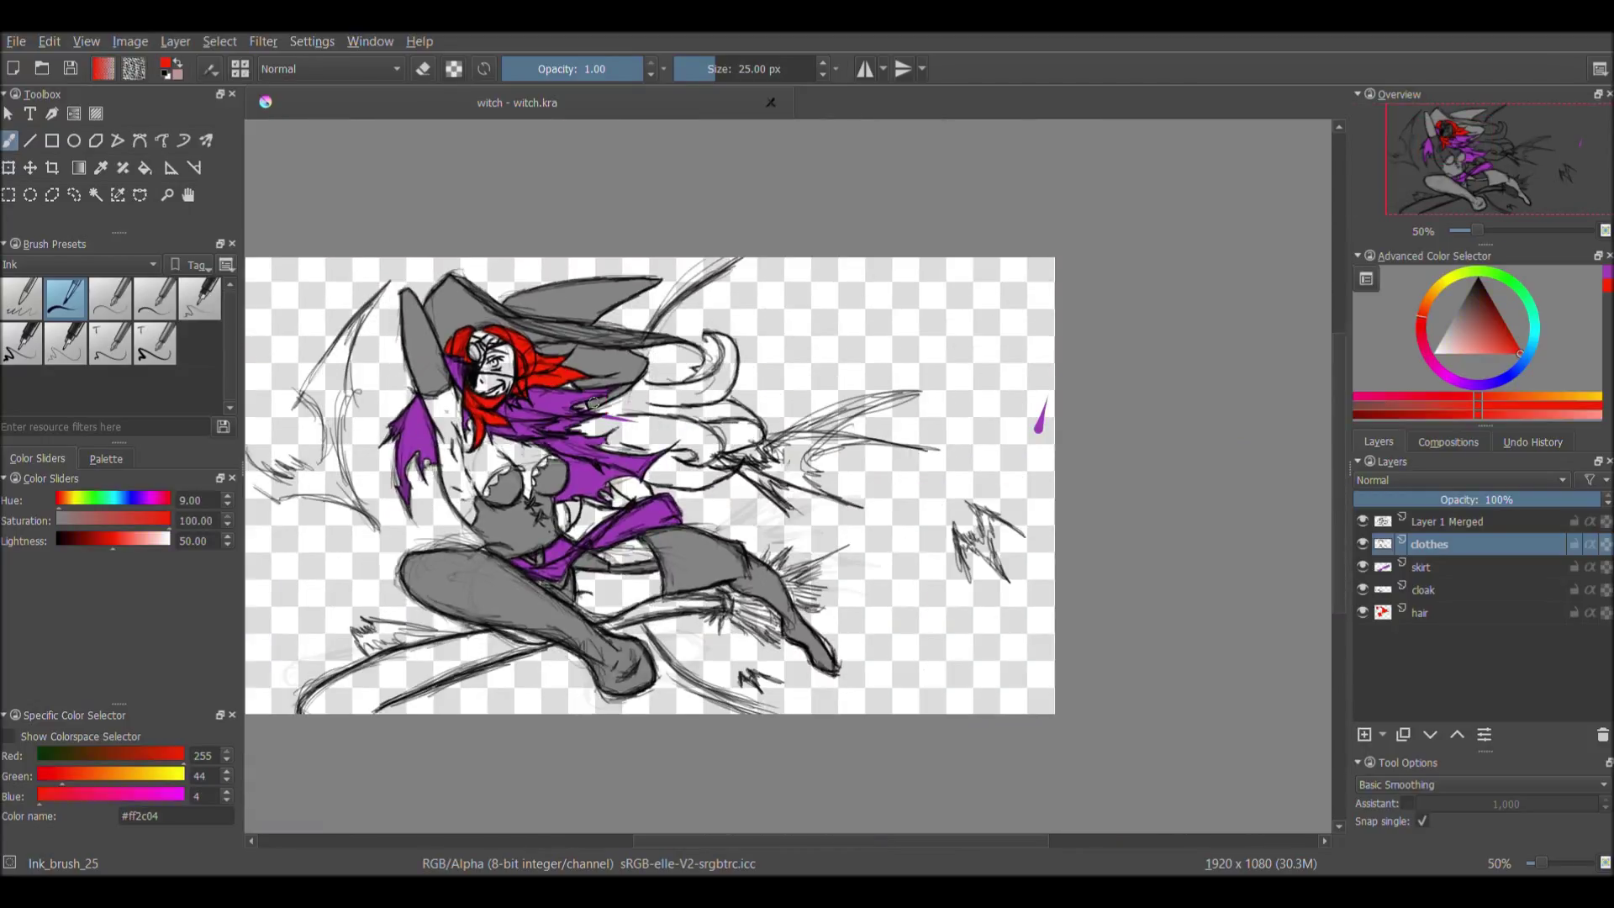
# - Paint the hair showing beneath the cloak and beside the gloved hand in red on the hair layer
pyautogui.scroll(4, 612, 539)
pyautogui.click(1420, 612)
pyautogui.moveTo(420, 445)
pyautogui.mouseDown()
pyautogui.moveTo(479, 260)
pyautogui.moveTo(797, 286)
pyautogui.mouseUp()
pyautogui.scroll(-4, 796, 286)
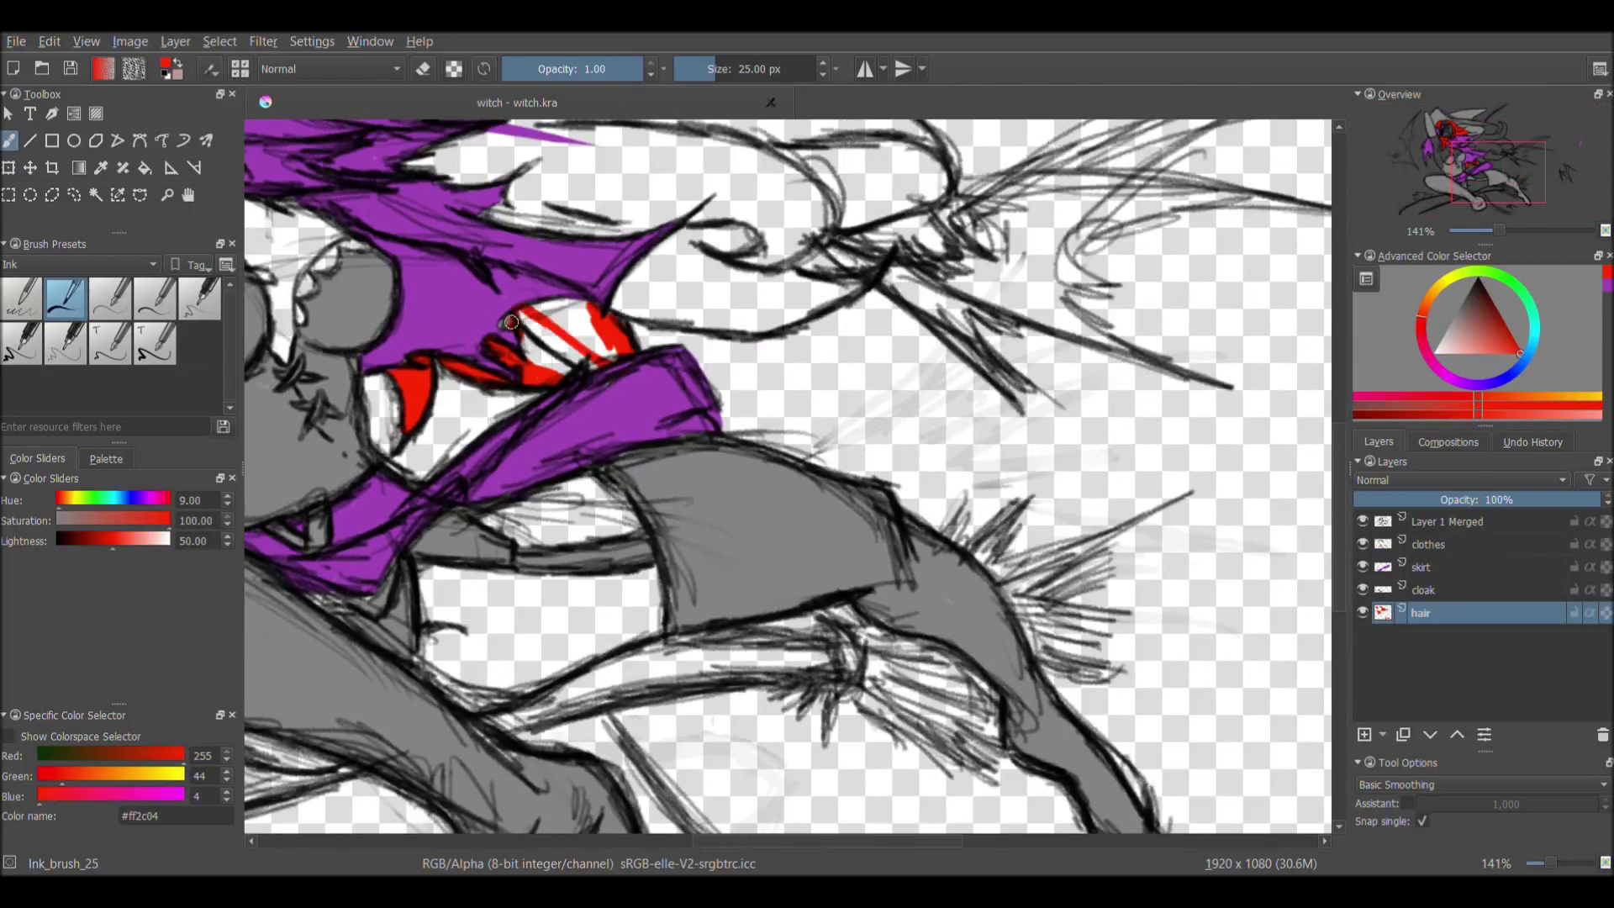
pyautogui.scroll(4, 656, 252)
pyautogui.moveTo(630, 217); pyautogui.dragTo(627, 425)
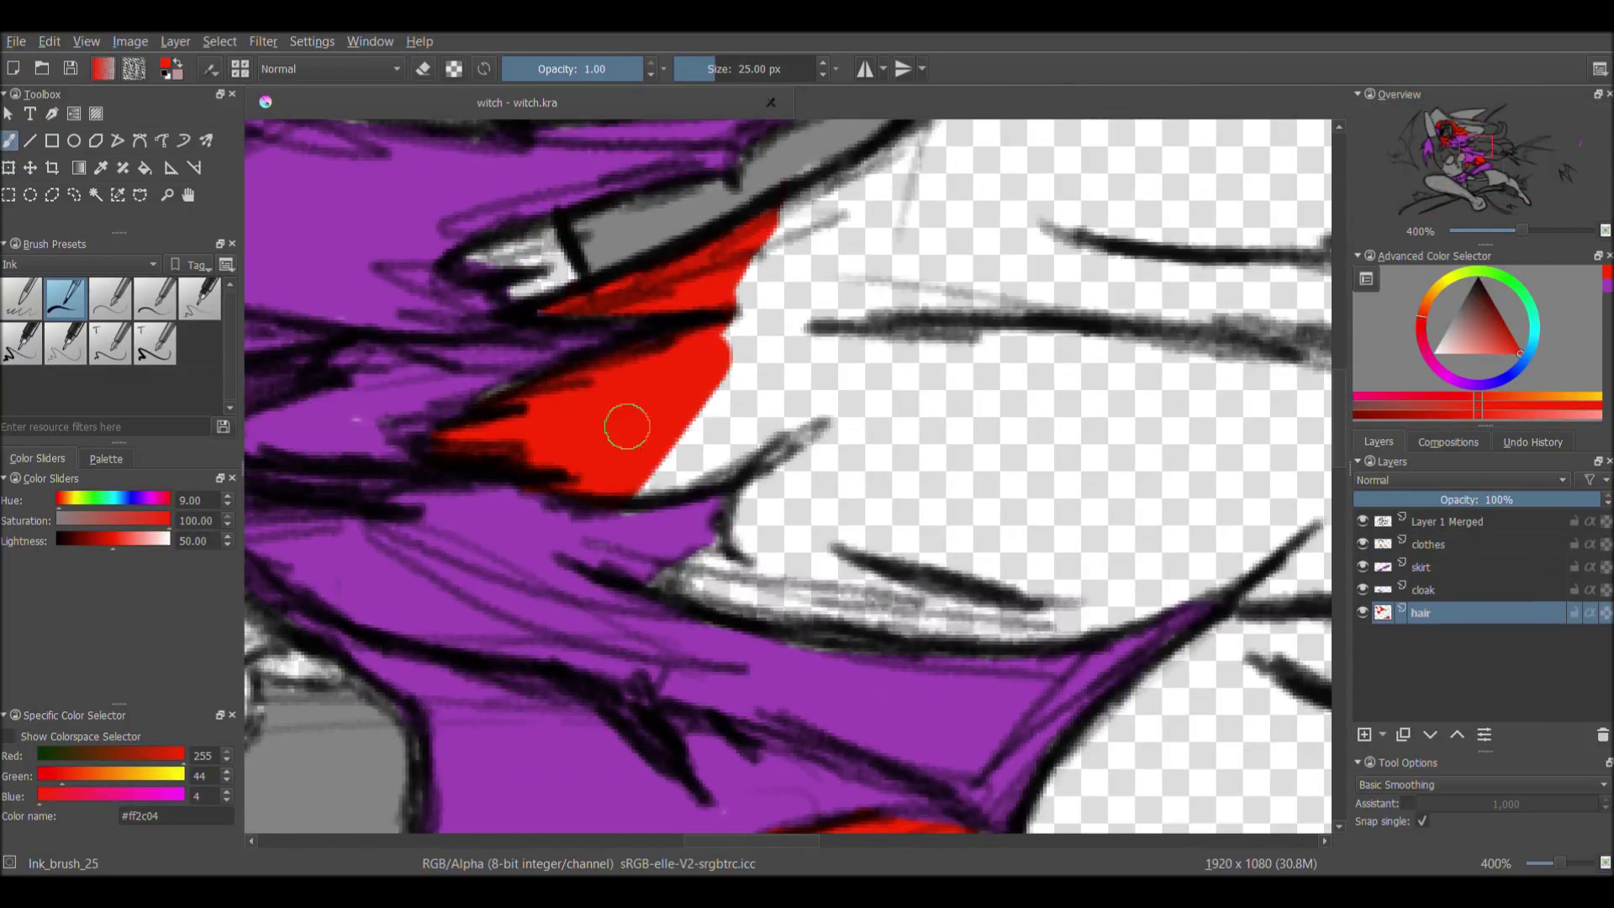
pyautogui.scroll(-4, 627, 426)
pyautogui.scroll(4, 439, 493)
# - Fill the long flowing locks behind the cloak in red, erasing the overspill along their outlines
pyautogui.moveTo(440, 494); pyautogui.dragTo(1193, 418)
pyautogui.scroll(-4, 1193, 417)
pyautogui.scroll(4, 292, 564)
pyautogui.moveTo(292, 564); pyautogui.dragTo(866, 692)
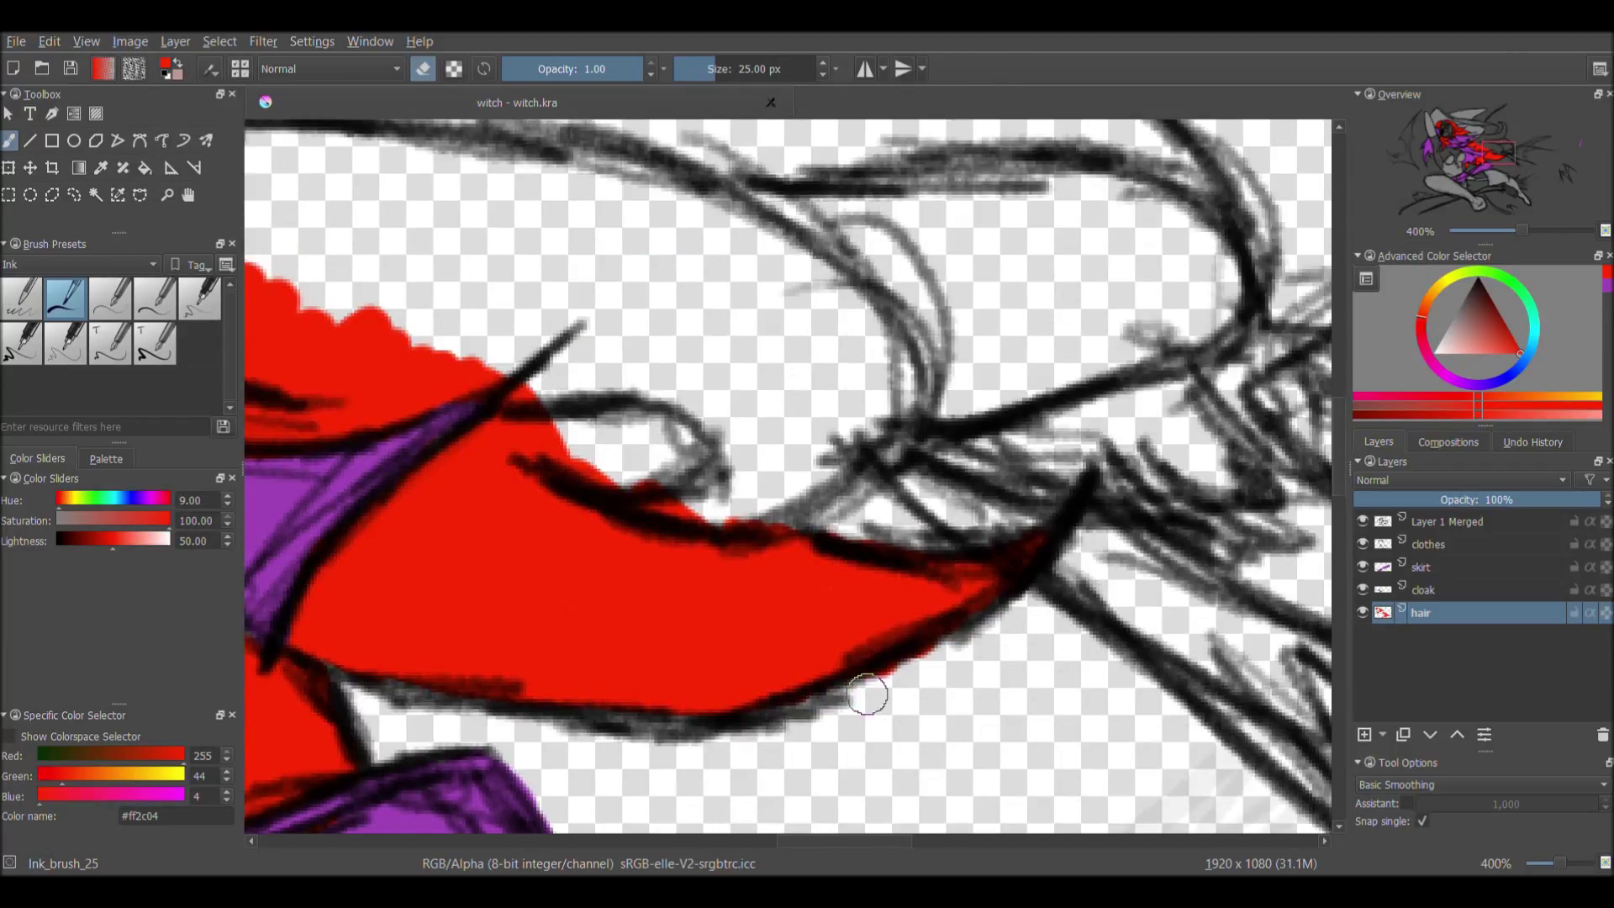
pyautogui.moveTo(571, 471); pyautogui.dragTo(875, 403)
pyautogui.scroll(-4, 875, 404)
pyautogui.scroll(4, 672, 606)
pyautogui.moveTo(672, 606)
pyautogui.mouseDown()
pyautogui.moveTo(547, 371)
pyautogui.moveTo(956, 327)
pyautogui.mouseUp()
pyautogui.scroll(-4, 956, 326)
pyautogui.scroll(4, 670, 516)
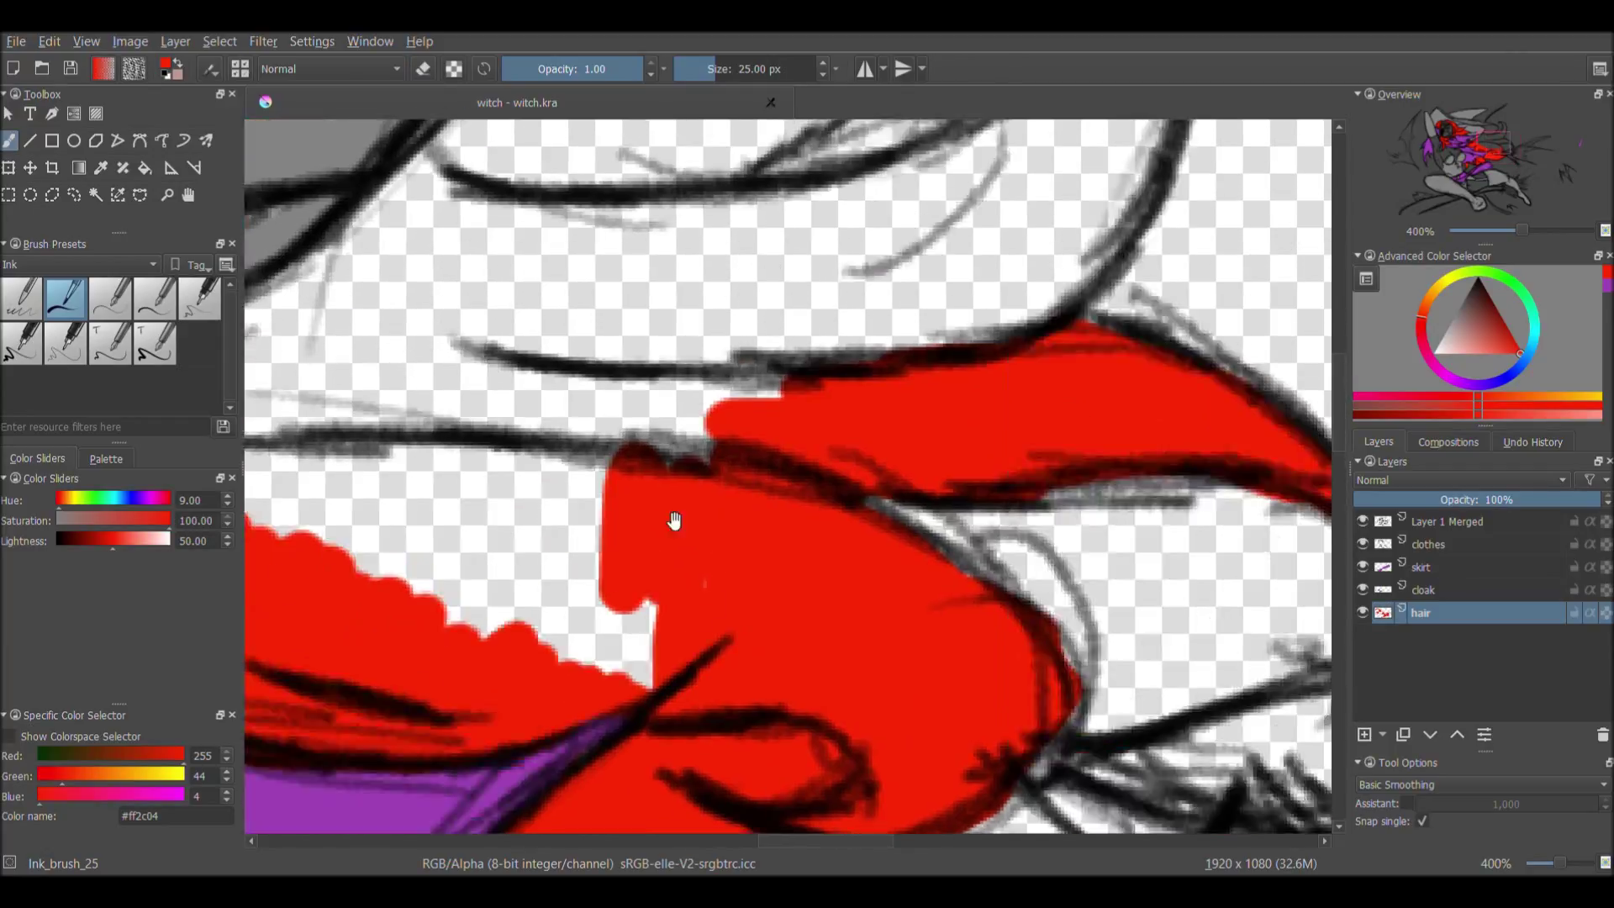
# - Finish the red hair fill with the upper locks and the curl beneath the hat brim
pyautogui.scroll(-4, 670, 515)
pyautogui.scroll(4, 1037, 472)
pyautogui.scroll(-3, 1038, 472)
pyautogui.moveTo(504, 446); pyautogui.dragTo(787, 437)
pyautogui.moveTo(753, 278); pyautogui.dragTo(767, 367)
pyautogui.moveTo(559, 441); pyautogui.dragTo(811, 388)
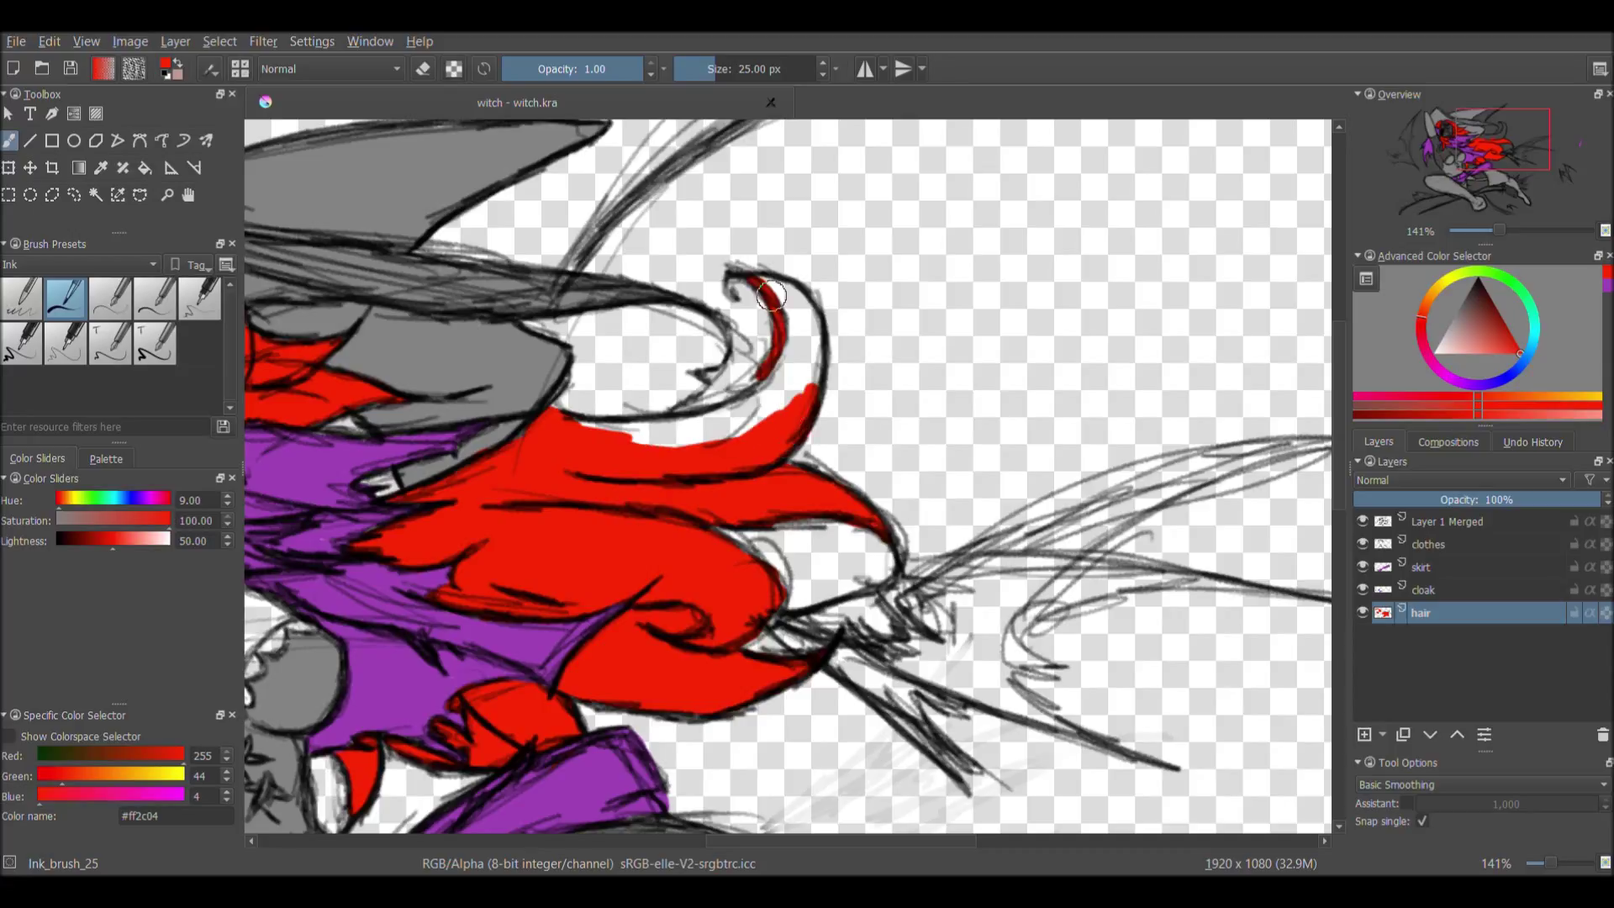
pyautogui.moveTo(577, 423); pyautogui.dragTo(782, 353)
pyautogui.scroll(-3, 781, 353)
# - Set up a skin layer beneath hair and choose green #00810d
pyautogui.click(1429, 636)
pyautogui.click(1492, 274)
pyautogui.click(1499, 315)
# - Paint the chest, thigh and face in green on the skin layer, using a smaller brush for the face
pyautogui.scroll(5, 454, 349)
pyautogui.moveTo(467, 360)
pyautogui.mouseDown()
pyautogui.moveTo(450, 343)
pyautogui.moveTo(546, 572)
pyautogui.mouseUp()
pyautogui.moveTo(740, 454); pyautogui.dragTo(723, 605)
pyautogui.hotkey('ctrl', 'z')
pyautogui.moveTo(797, 409)
pyautogui.mouseDown()
pyautogui.moveTo(736, 593)
pyautogui.moveTo(454, 614)
pyautogui.moveTo(756, 425)
pyautogui.mouseUp()
pyautogui.moveTo(354, 252)
pyautogui.mouseDown()
pyautogui.moveTo(788, 373)
pyautogui.moveTo(515, 367)
pyautogui.mouseUp()
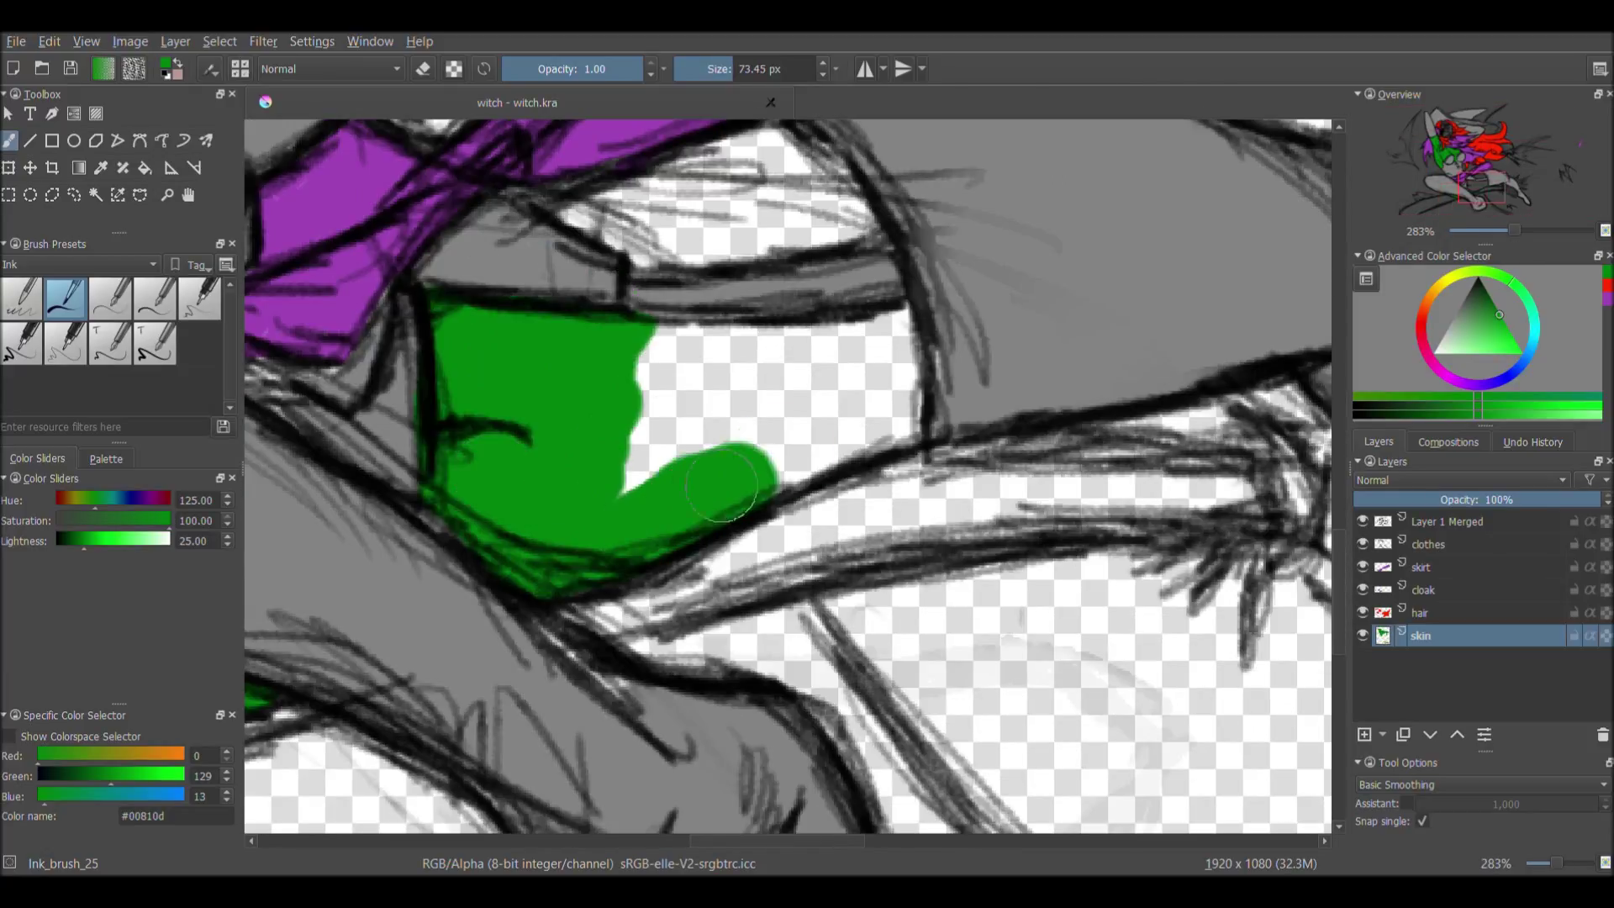
pyautogui.scroll(2, 543, 522)
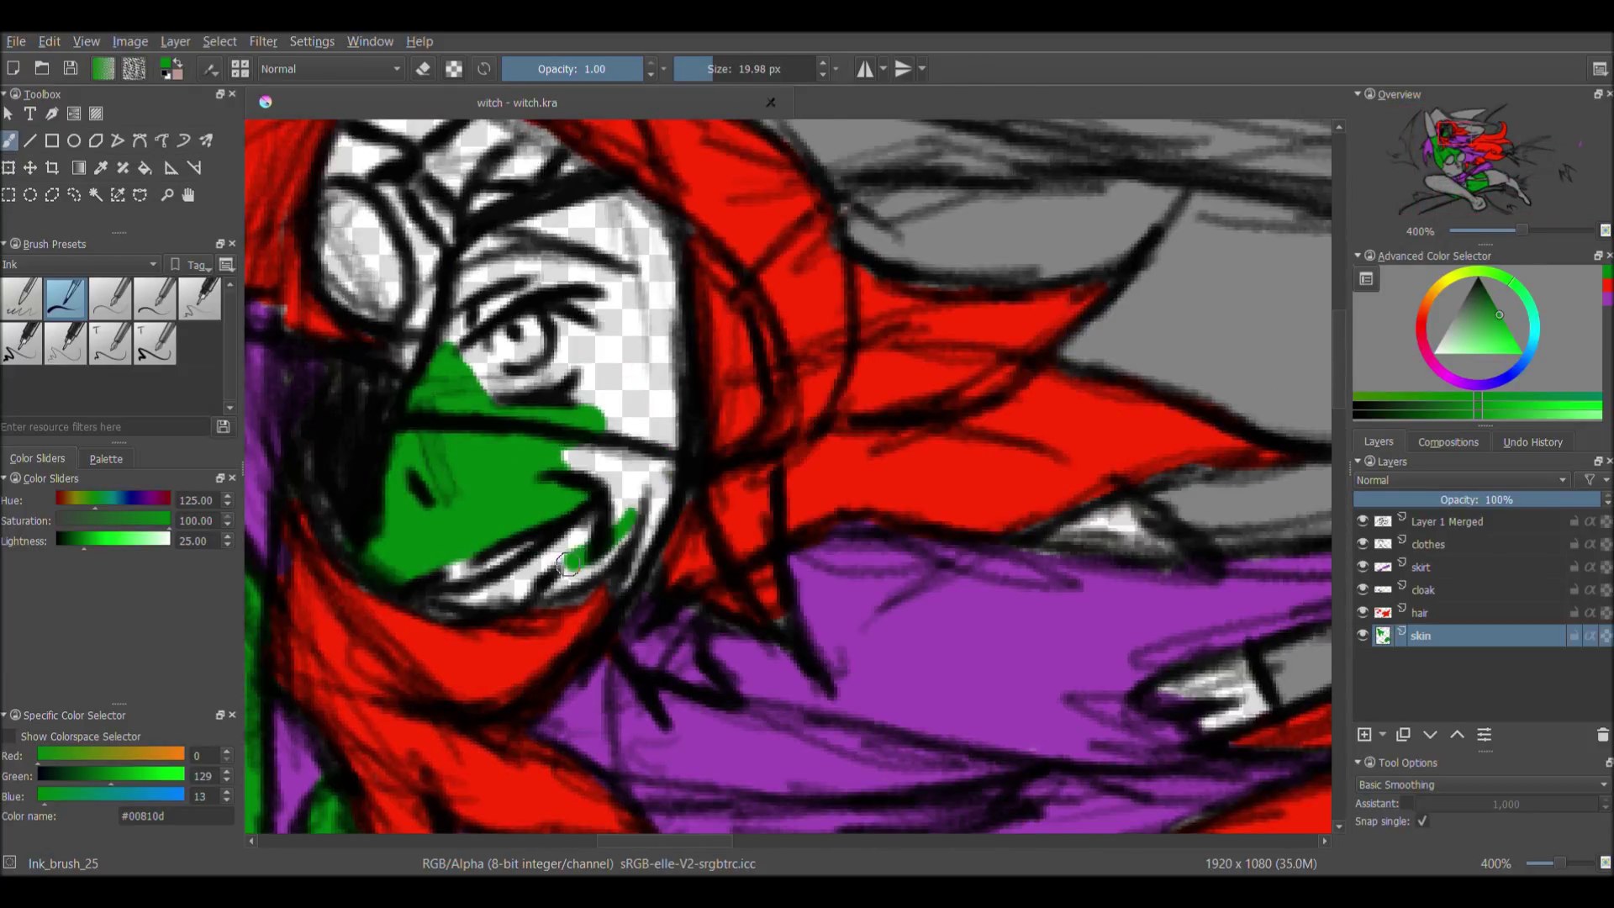
pyautogui.scroll(2, 600, 362)
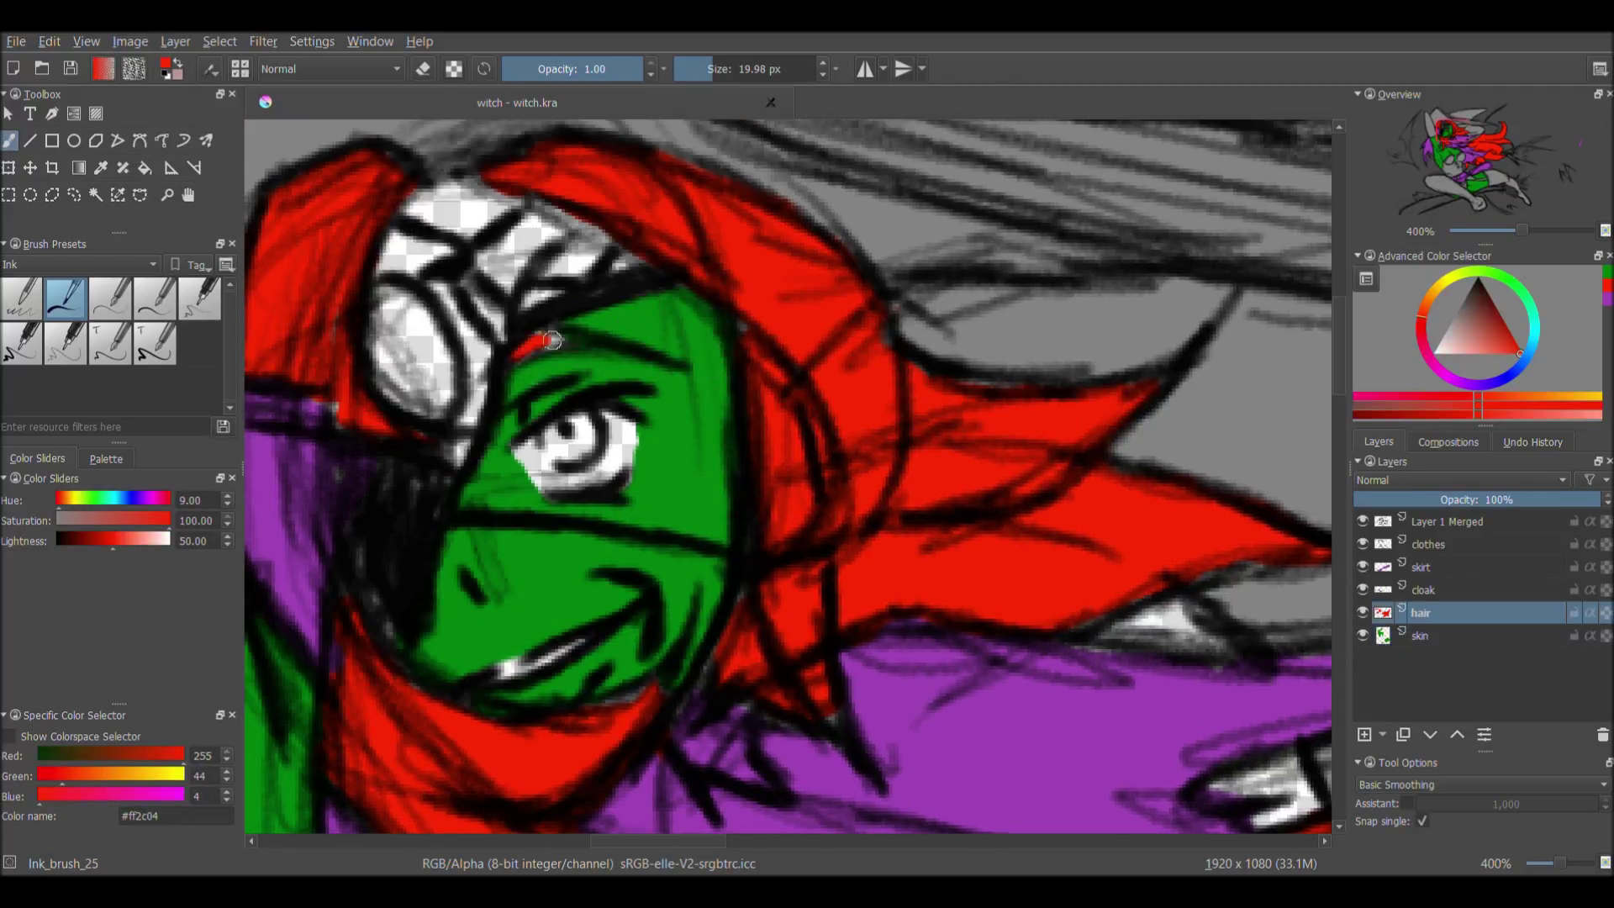
# - Add a layer beneath skin and name it eyes,mouth,head
pyautogui.press('-')
pyautogui.press('-')
pyautogui.press('-')
pyautogui.doubleClick(1404, 640)
pyautogui.write('eyes,mouth,head')
pyautogui.press('Return')
# - Paint the white of the eye with #ffffff on the eyes,mouth,head layer
pyautogui.scroll(5, 613, 342)
pyautogui.scroll(-5, 613, 342)
pyautogui.scroll(8, 519, 389)
pyautogui.scroll(-8, 519, 388)
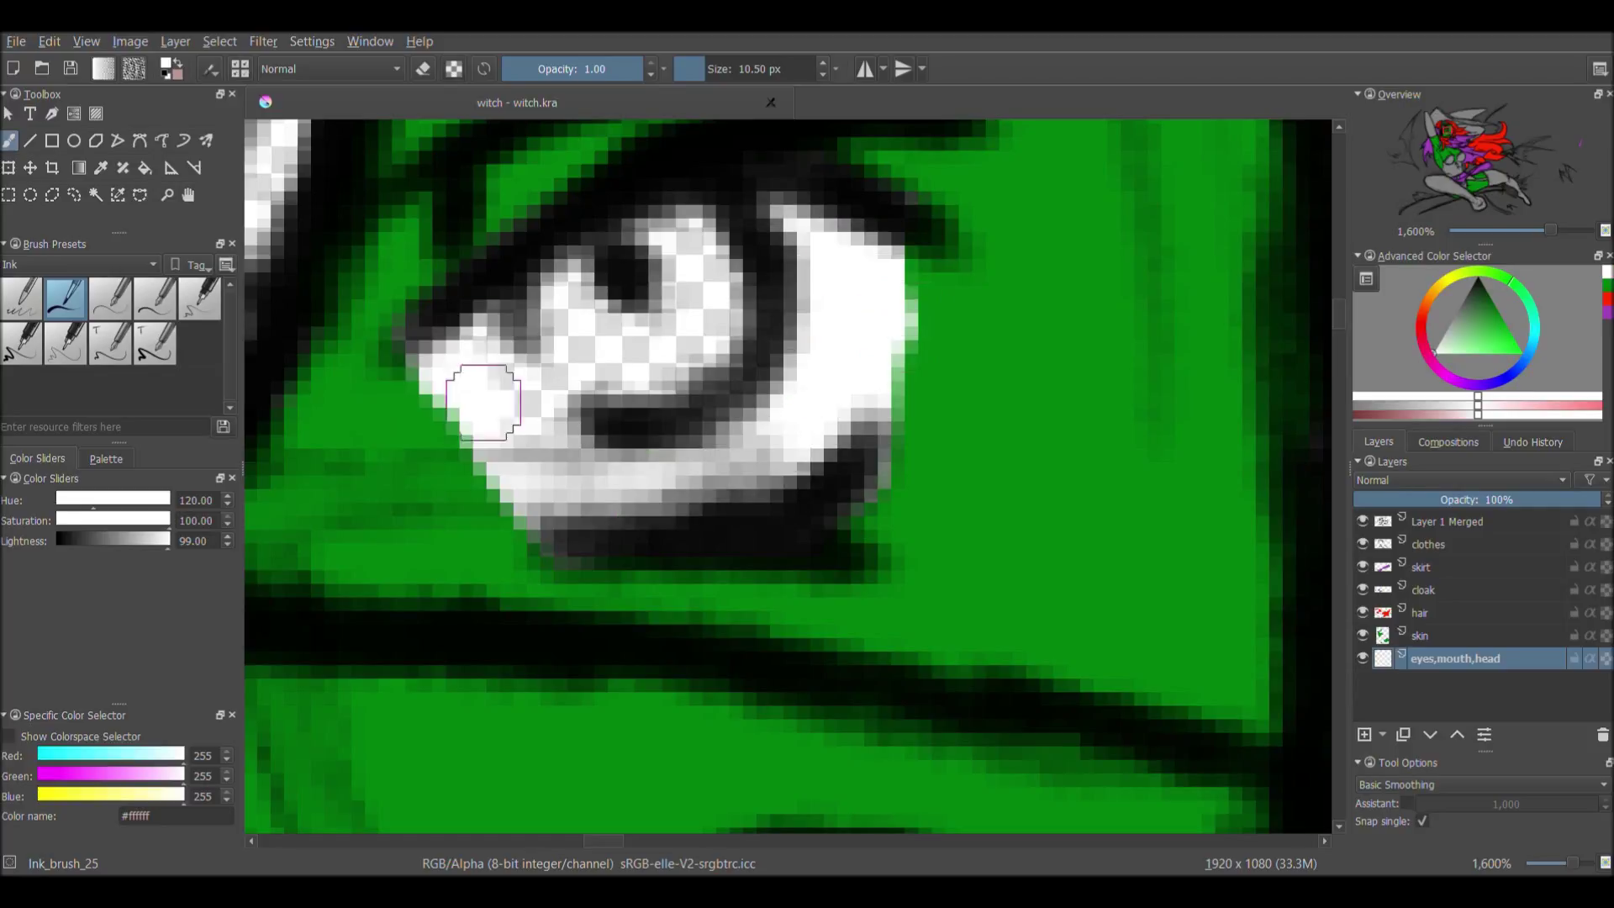
pyautogui.moveTo(672, 417); pyautogui.dragTo(784, 578)
pyautogui.scroll(-3, 784, 578)
# - Color the iris yellow and the round gem on the forehead dark red
pyautogui.scroll(8, 597, 344)
pyautogui.keyDown('ctrl'); pyautogui.click(597, 344); pyautogui.keyUp('ctrl')
pyautogui.scroll(-4, 597, 343)
pyautogui.keyDown('ctrl'); pyautogui.click(698, 368); pyautogui.keyUp('ctrl')
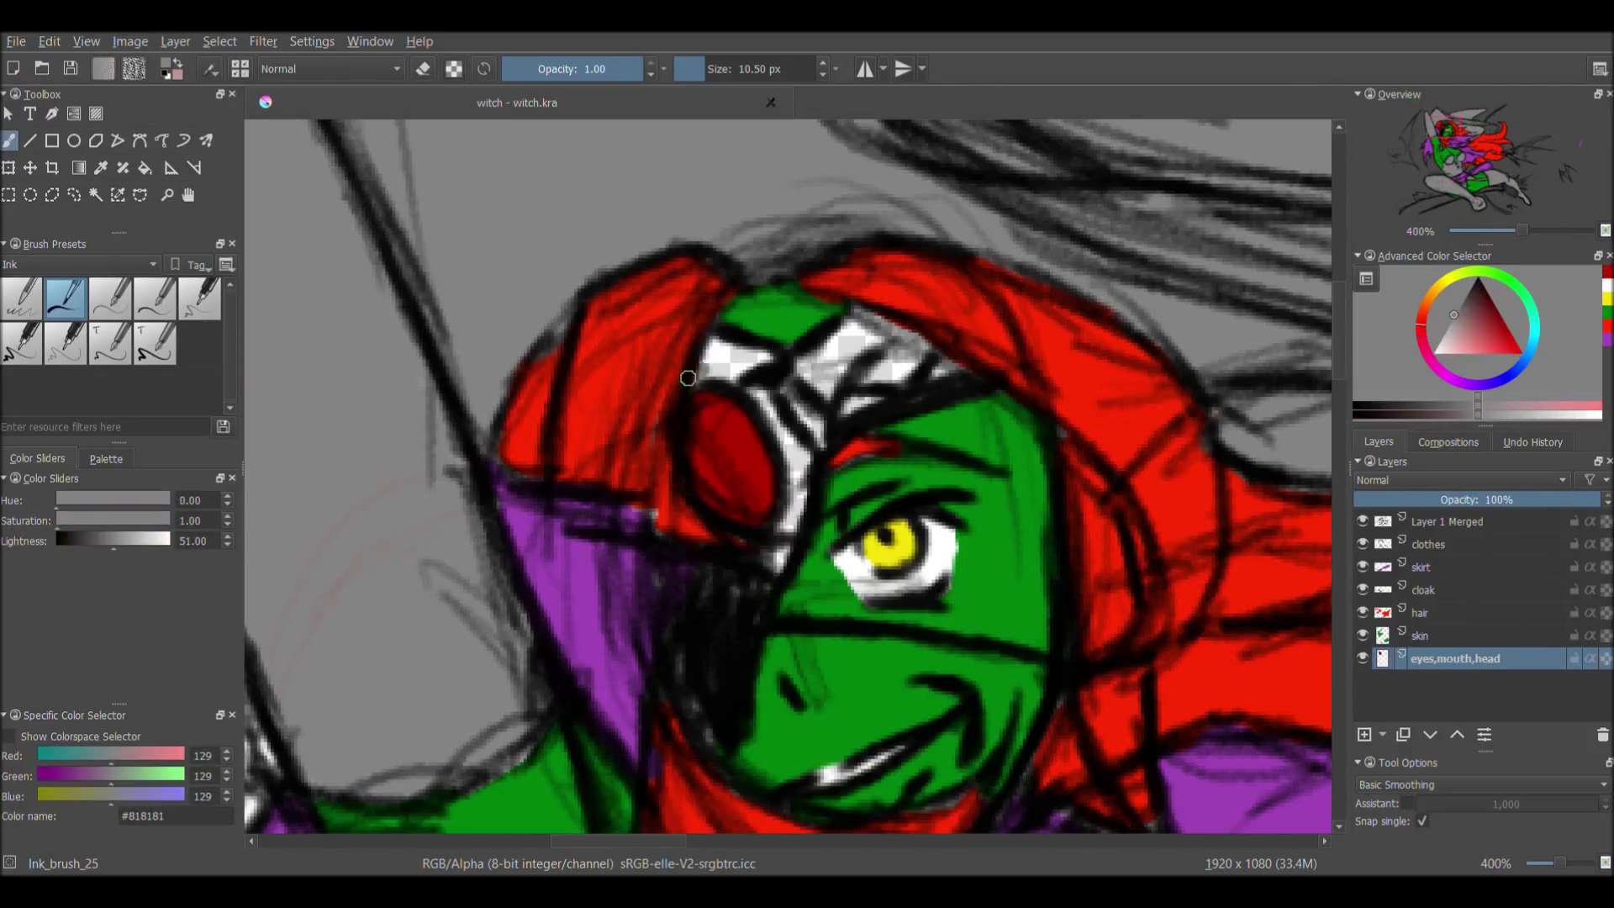
# - Fill the headpiece around the gem in gray and the eyepatch in black
pyautogui.keyDown('ctrl'); pyautogui.click(792, 387); pyautogui.keyUp('ctrl')
pyautogui.moveTo(678, 649); pyautogui.dragTo(721, 490)
pyautogui.scroll(-4, 728, 510)
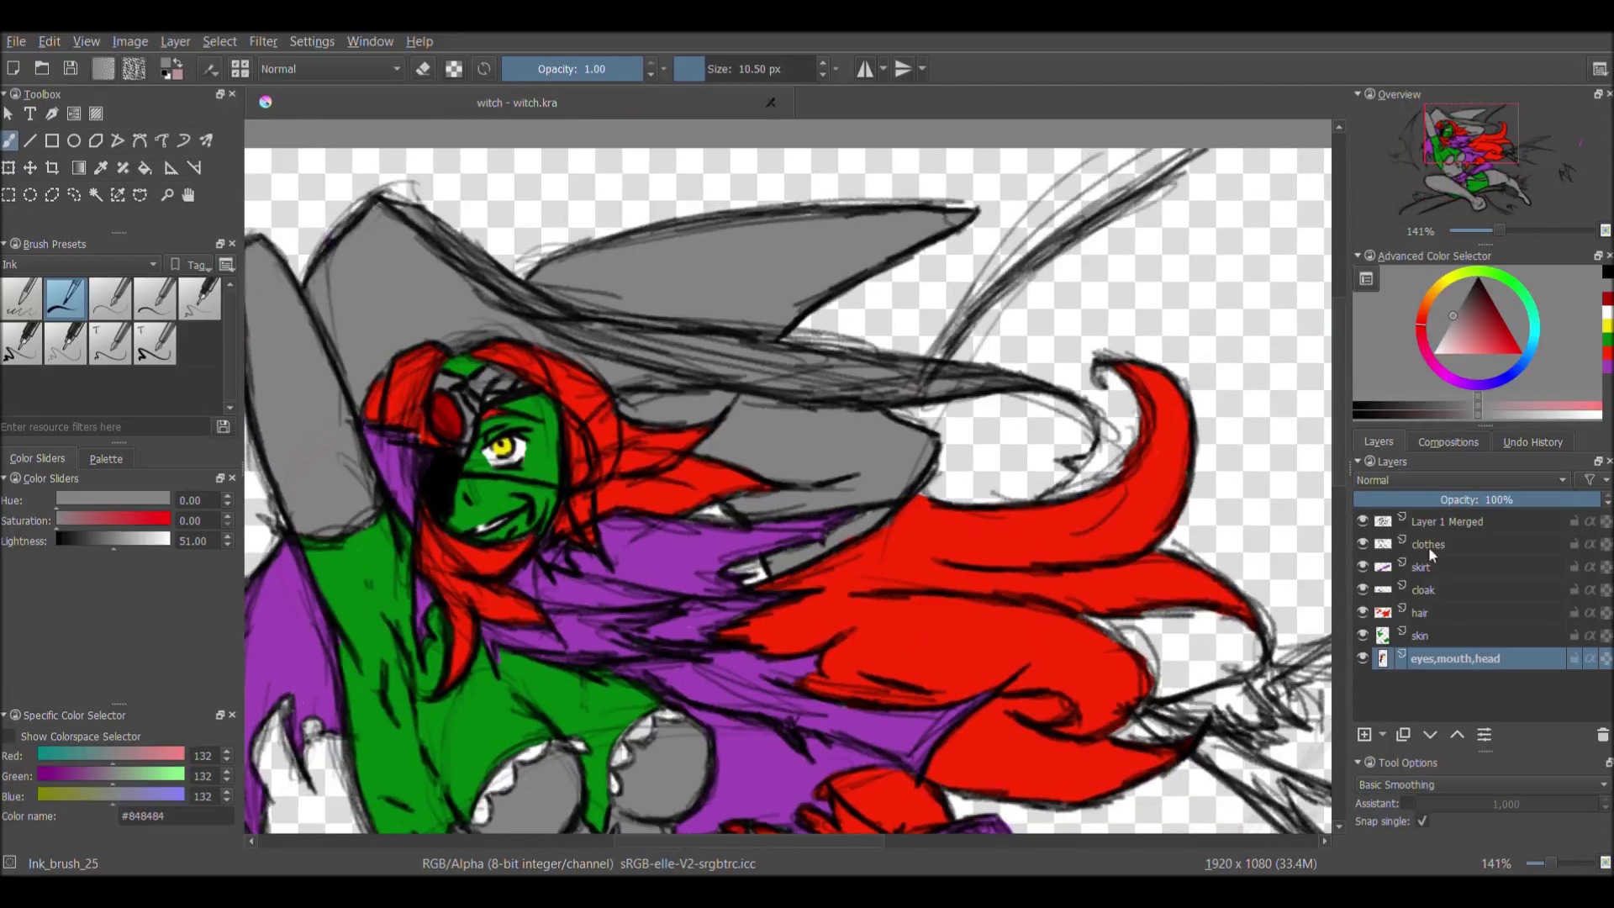
# - Fill the open area beneath the hat brim in gray #848484 on the clothes layer
pyautogui.scroll(3, 955, 494)
pyautogui.keyDown('ctrl'); pyautogui.click(955, 494); pyautogui.keyUp('ctrl')
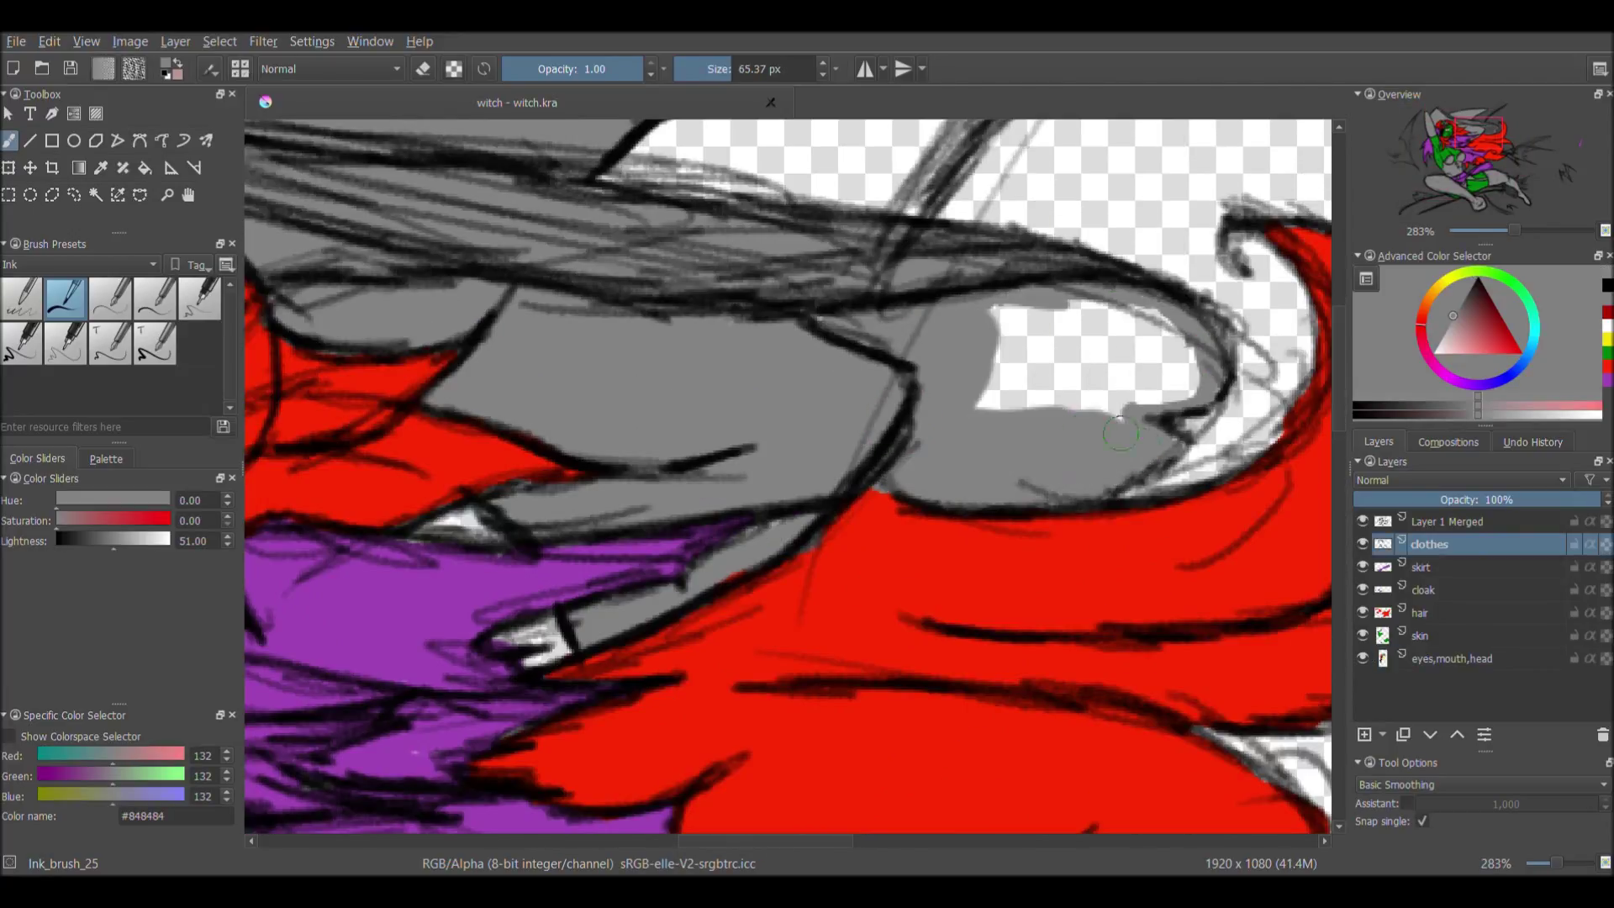
pyautogui.scroll(-4, 1009, 386)
# - Paint the exposed fingers of the hand over the cloak in green on the skin layer
pyautogui.keyDown('ctrl'); pyautogui.click(593, 506); pyautogui.keyUp('ctrl')
pyautogui.scroll(3, 593, 506)
pyautogui.scroll(-4, 593, 506)
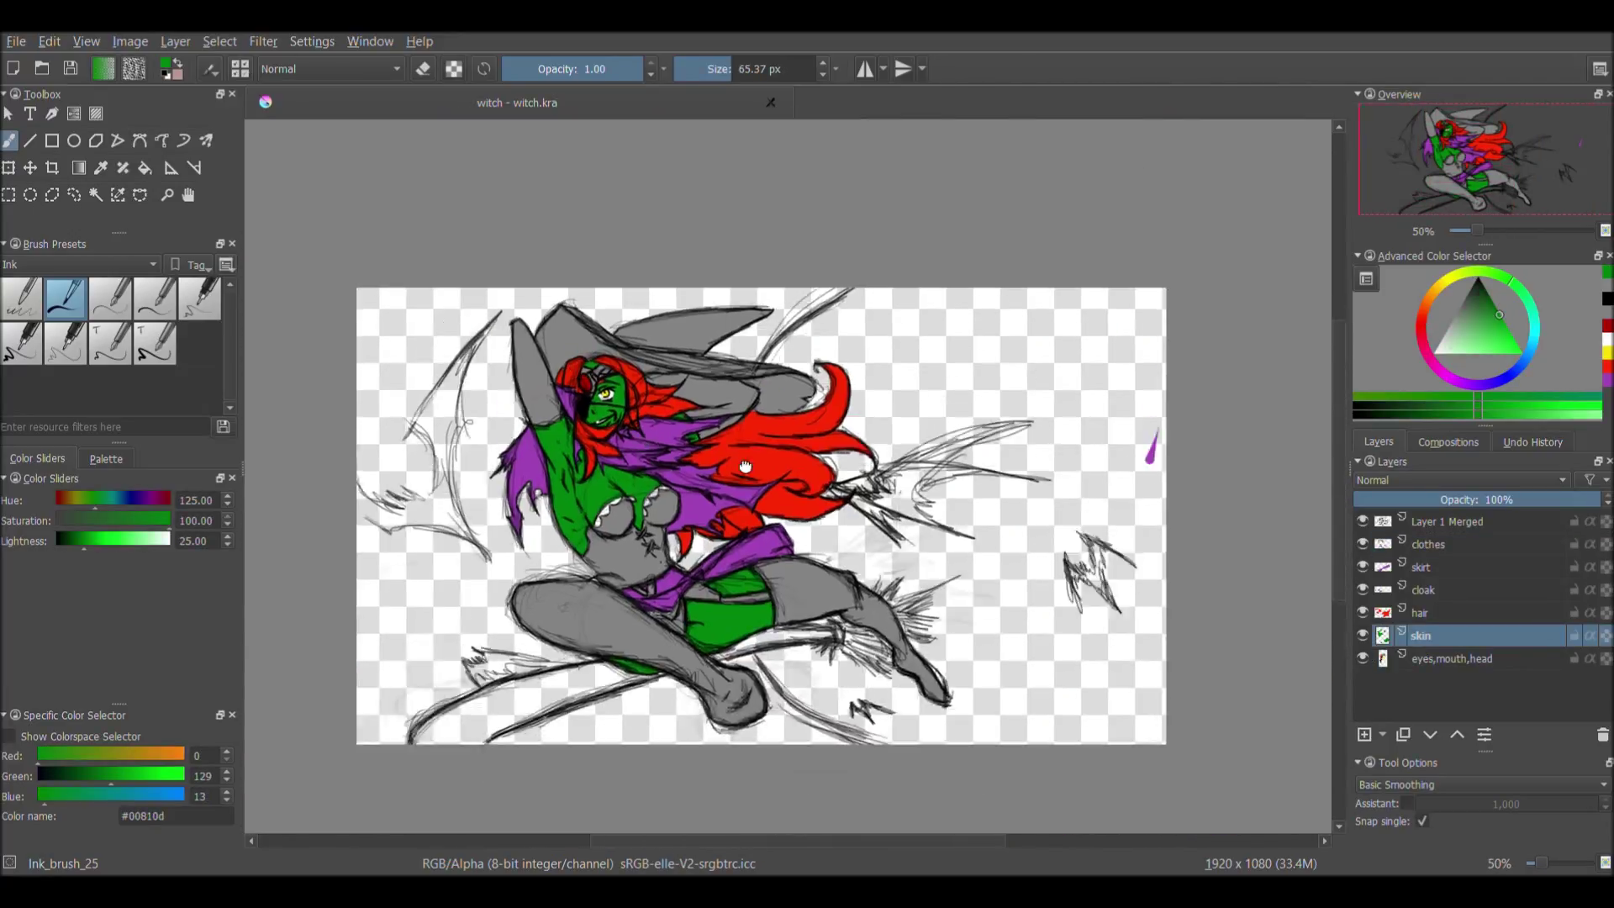
pyautogui.scroll(3, 593, 506)
pyautogui.scroll(-2, 593, 506)
# - Select the clothes layer and set up the Bristles_wet brush with yellow #d9bf56
pyautogui.click(1427, 546)
pyautogui.click(1440, 286)
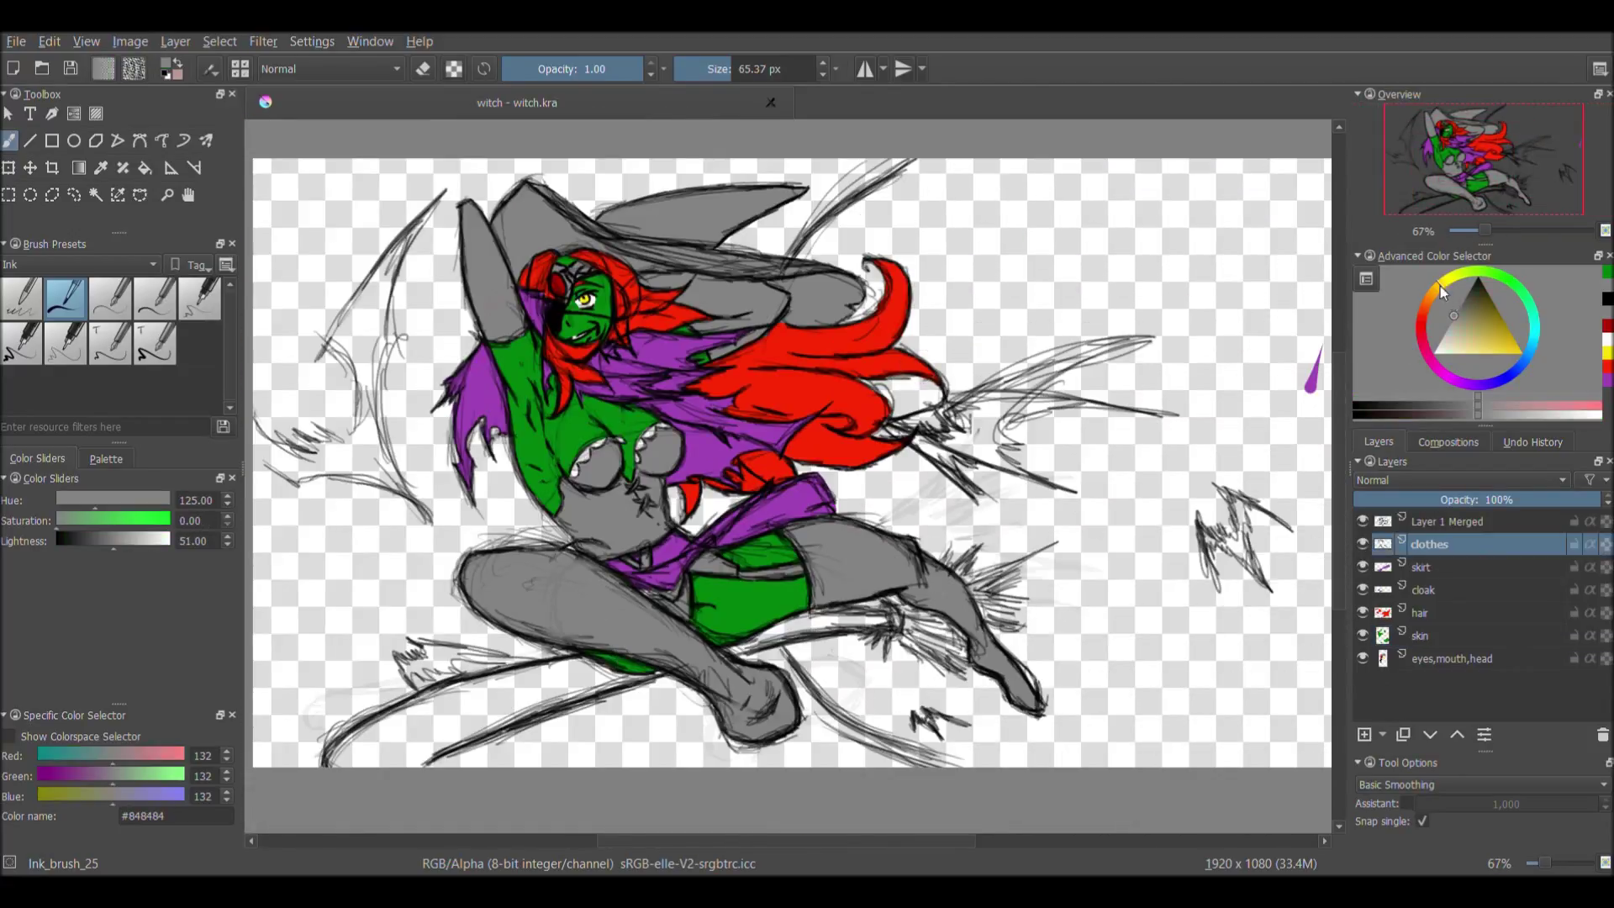
pyautogui.click(1486, 344)
pyautogui.scroll(3, 852, 568)
pyautogui.click(193, 303)
# - Brush yellow highlights over the hat, sleeves and legs on the clothes layer, adjusting the brush size
pyautogui.moveTo(707, 530)
pyautogui.mouseDown()
pyautogui.moveTo(992, 504)
pyautogui.moveTo(1042, 555)
pyautogui.mouseUp()
pyautogui.moveTo(698, 496)
pyautogui.mouseDown()
pyautogui.moveTo(789, 609)
pyautogui.moveTo(660, 439)
pyautogui.moveTo(816, 672)
pyautogui.mouseUp()
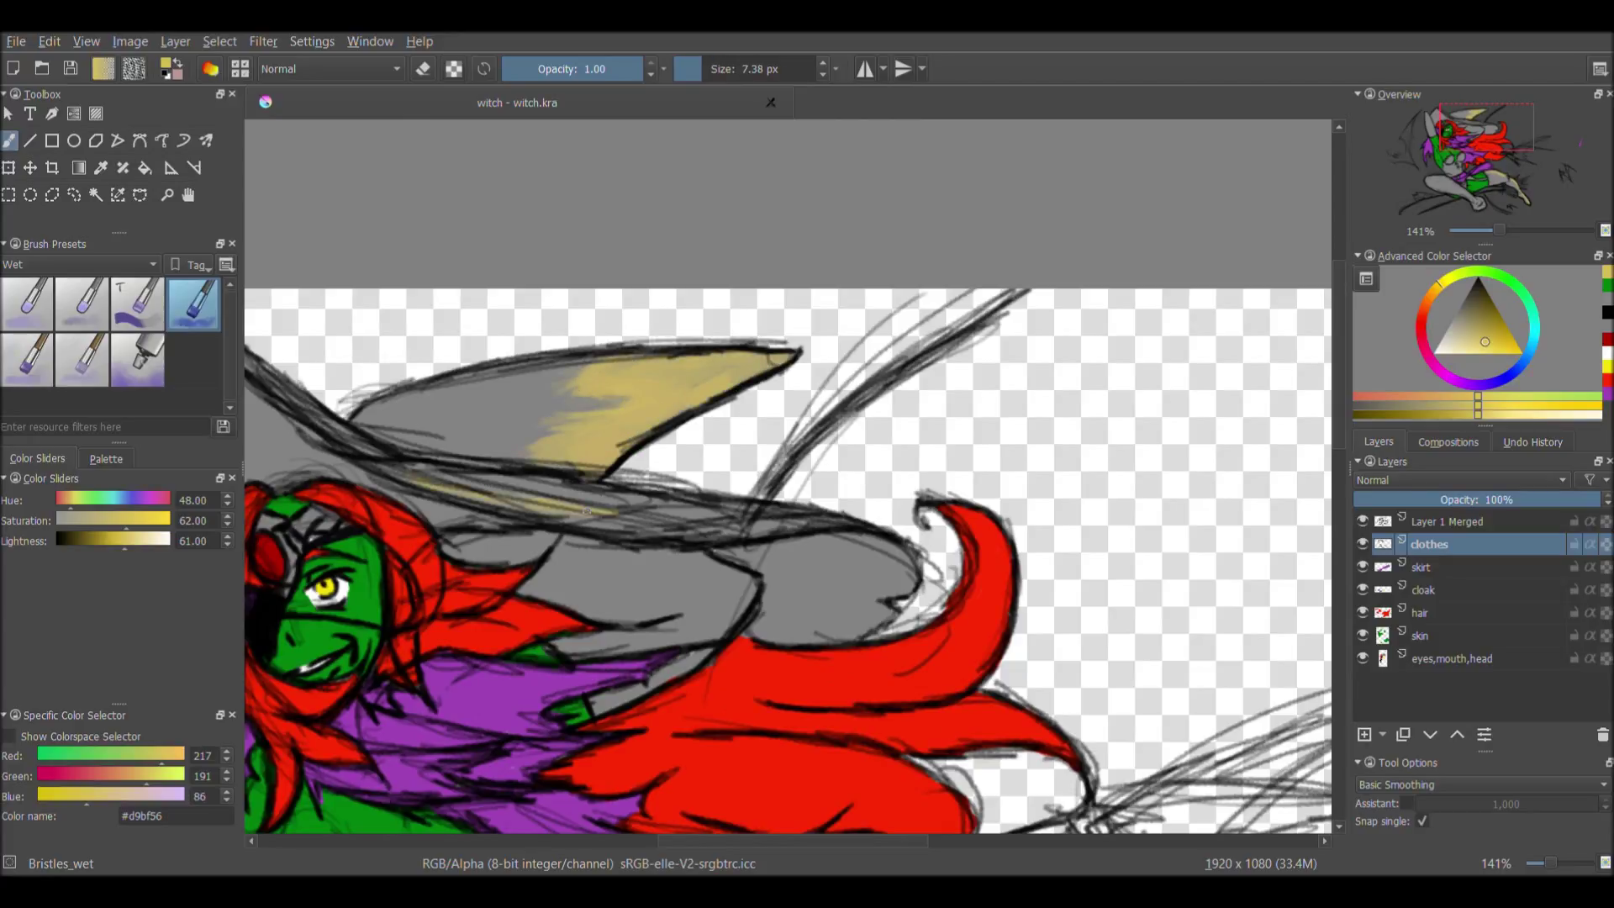
pyautogui.press('[')
pyautogui.moveTo(545, 496)
pyautogui.mouseDown()
pyautogui.moveTo(743, 560)
pyautogui.moveTo(992, 706)
pyautogui.mouseUp()
pyautogui.scroll(-10, 928, 439)
pyautogui.press('[')
pyautogui.press('[')
pyautogui.moveTo(404, 362)
pyautogui.mouseDown()
pyautogui.moveTo(689, 470)
pyautogui.moveTo(773, 530)
pyautogui.mouseUp()
pyautogui.scroll(10, 773, 530)
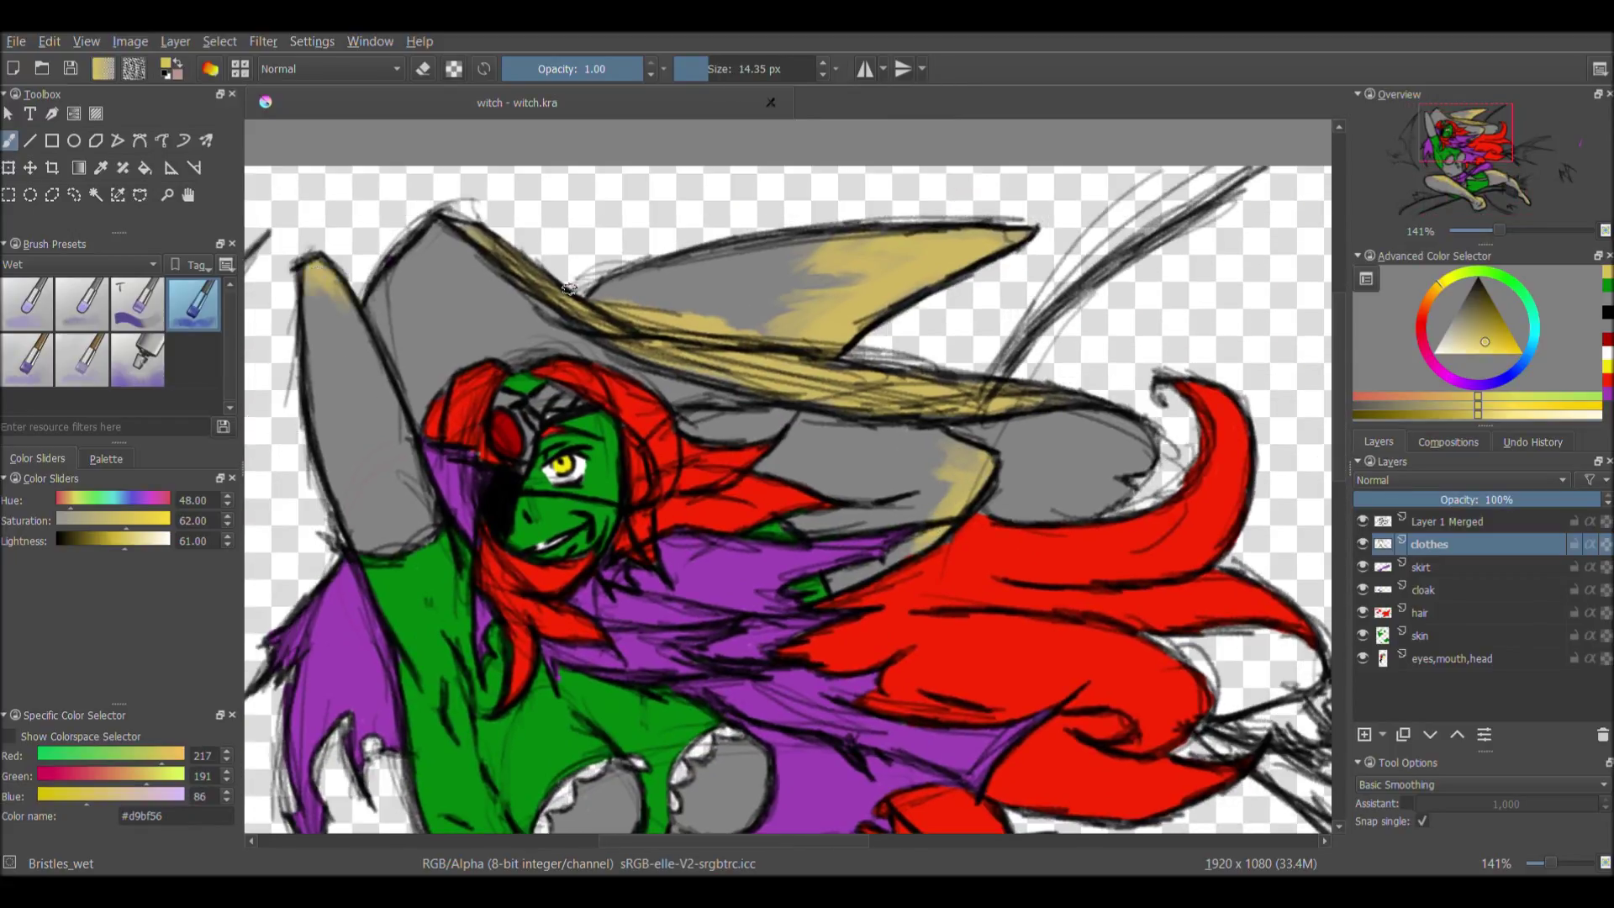
pyautogui.moveTo(570, 288); pyautogui.dragTo(422, 129)
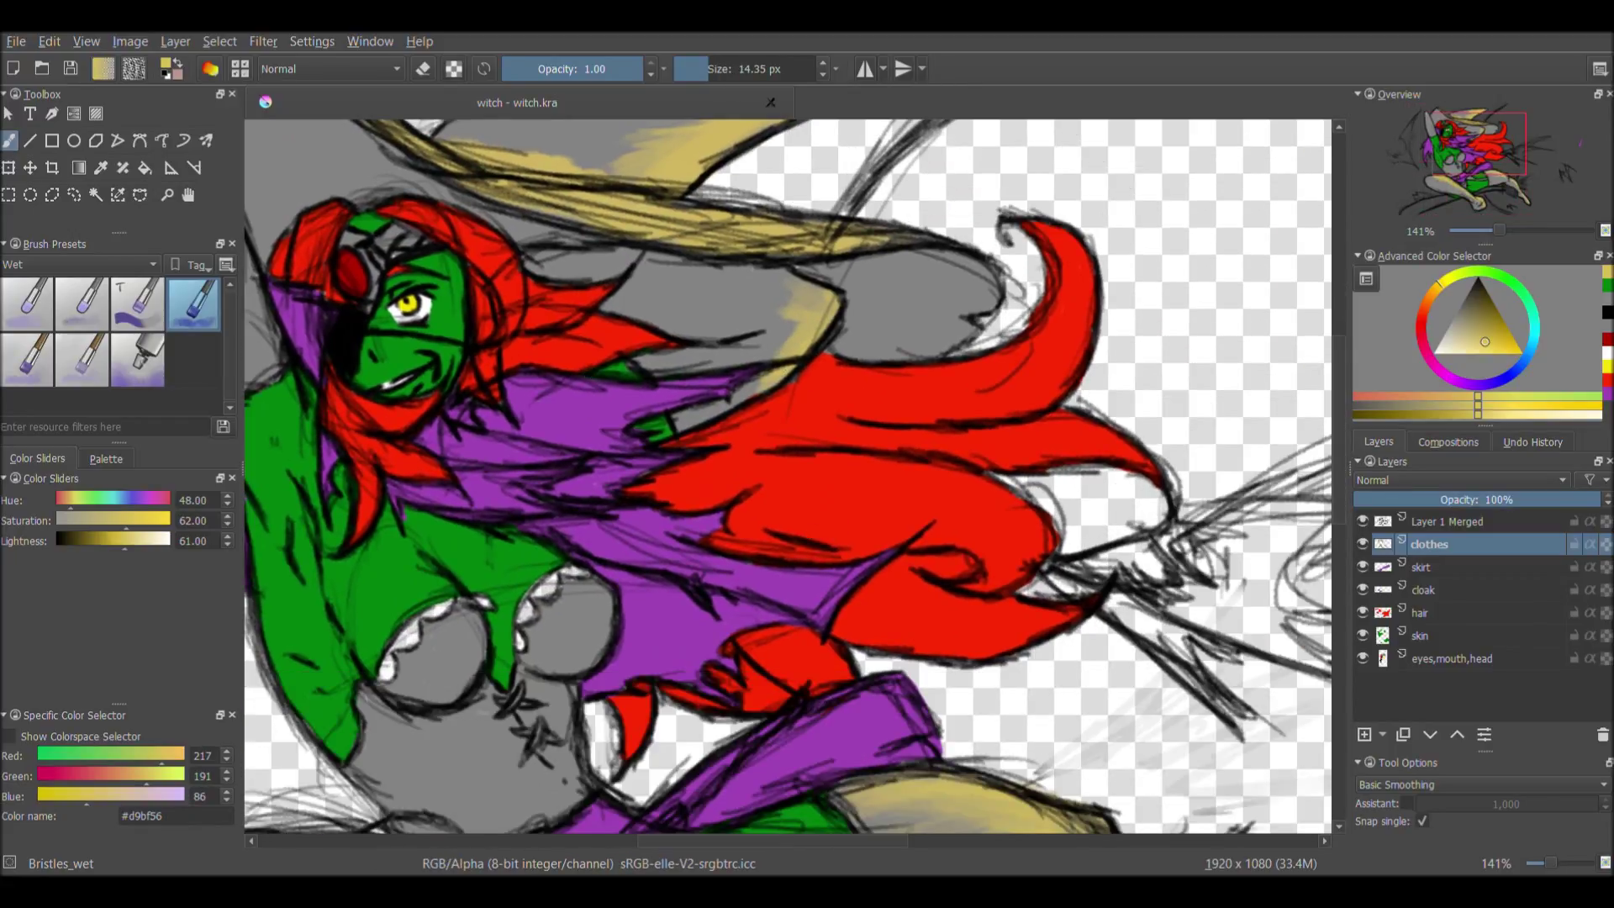
# - Set the brush color to yellow #e0c453 and paint highlights on the torso, the cloak edges and the skirt sash
pyautogui.moveTo(874, 528); pyautogui.dragTo(891, 378)
pyautogui.click(1486, 343)
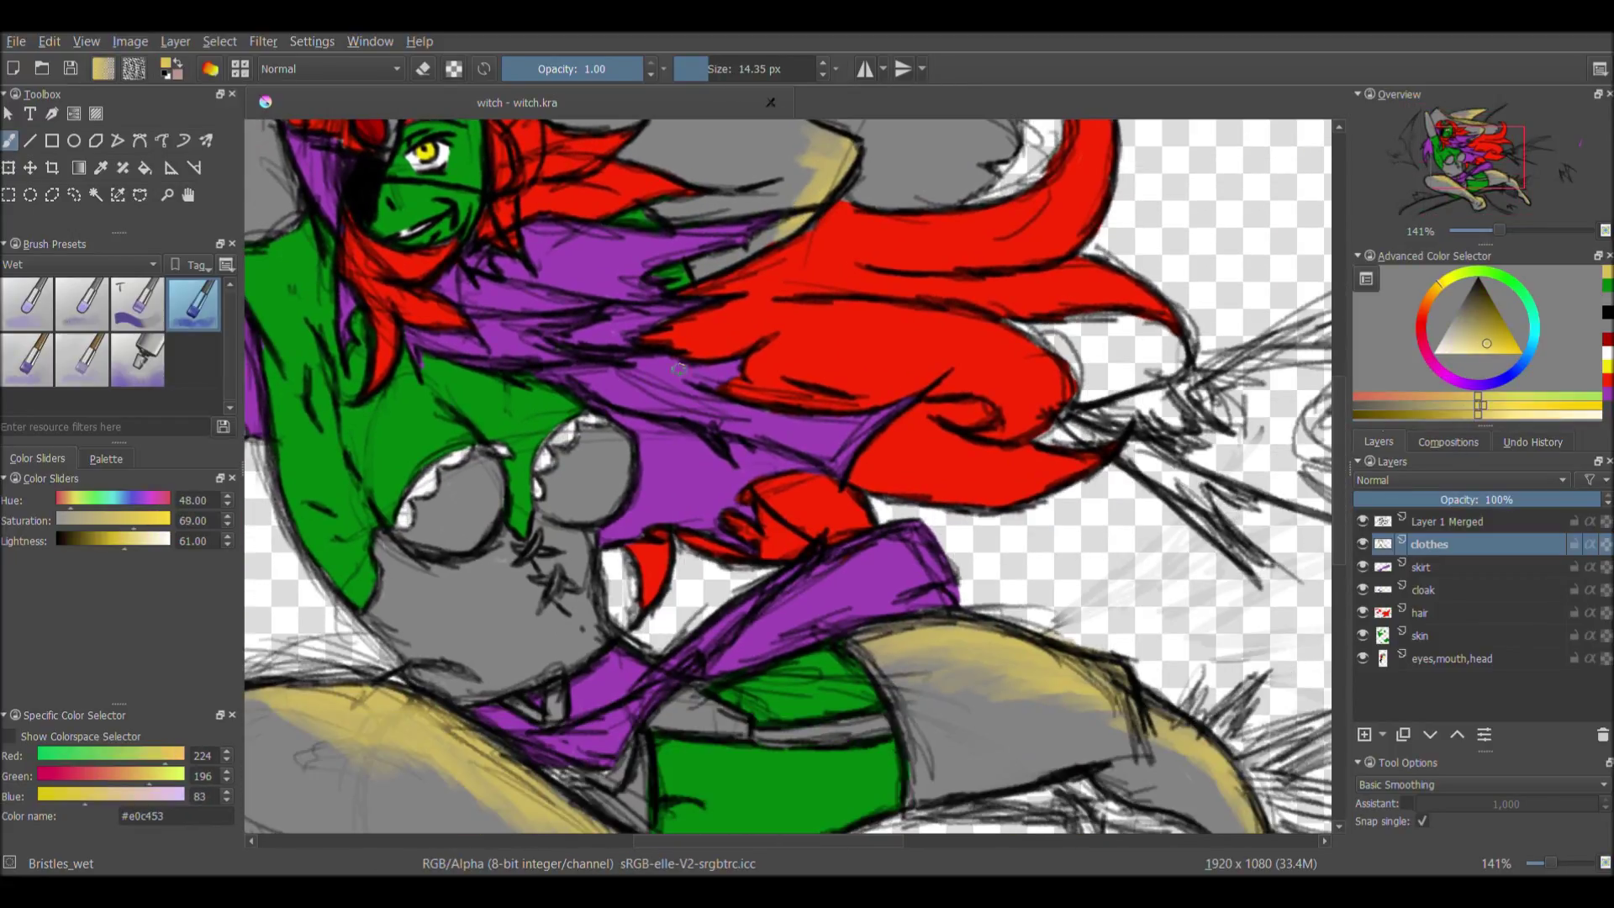
pyautogui.moveTo(605, 230); pyautogui.dragTo(562, 700)
pyautogui.press('pagedown')
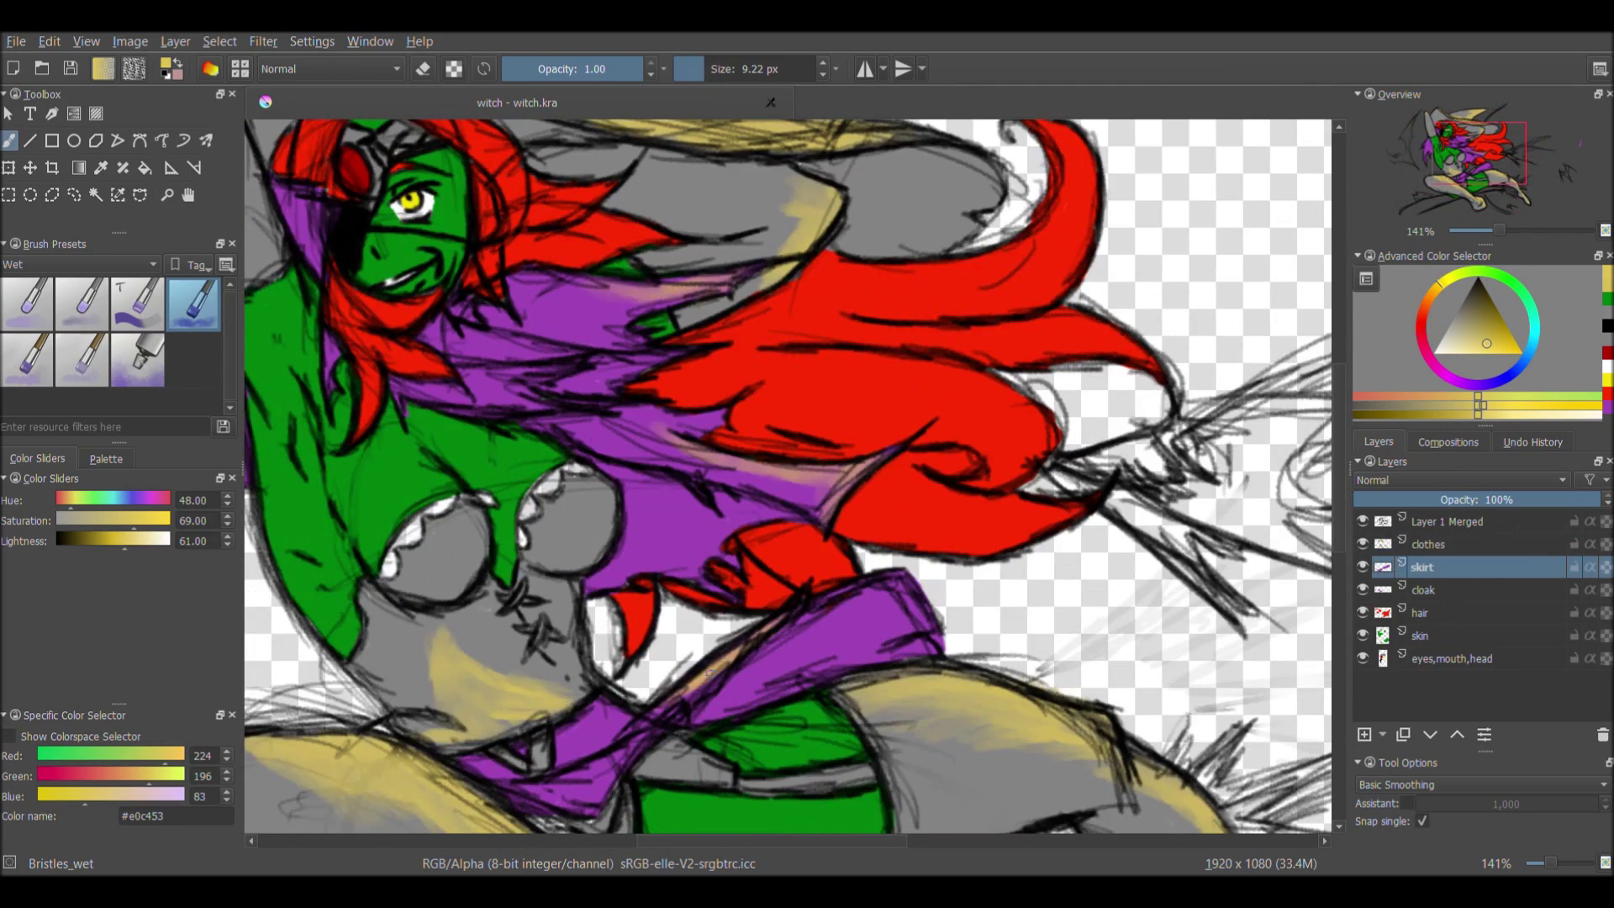
pyautogui.press('+')
pyautogui.moveTo(929, 623)
pyautogui.mouseDown()
pyautogui.moveTo(674, 418)
pyautogui.moveTo(756, 740)
pyautogui.moveTo(824, 790)
pyautogui.moveTo(1109, 457)
pyautogui.moveTo(916, 554)
pyautogui.moveTo(820, 431)
pyautogui.moveTo(866, 487)
pyautogui.mouseUp()
# - Brush yellow #e0c453 highlights along the flowing locks and curled tips on the hair layer
pyautogui.press('pagedown')
pyautogui.press('pagedown')
pyautogui.scroll(-2, 924, 602)
pyautogui.moveTo(1261, 252); pyautogui.dragTo(1227, 471)
pyautogui.moveTo(1244, 361); pyautogui.dragTo(1160, 513)
pyautogui.scroll(2, 1066, 472)
pyautogui.scroll(-1, 789, 688)
# - Return to the clothes layer and add yellow highlights along the edges of the corset cups
pyautogui.press('pageup')
pyautogui.press('pageup')
pyautogui.press('pageup')
pyautogui.scroll(-2, 672, 505)
pyautogui.scroll(5, 595, 462)
pyautogui.scroll(-2, 594, 462)
# - Select the skin layer and brush yellow highlights on the face, chest and exposed thigh
pyautogui.press('pagedown')
pyautogui.press('pagedown')
pyautogui.press('pagedown')
pyautogui.press('pagedown')
pyautogui.scroll(-2, 844, 565)
pyautogui.scroll(5, 844, 565)
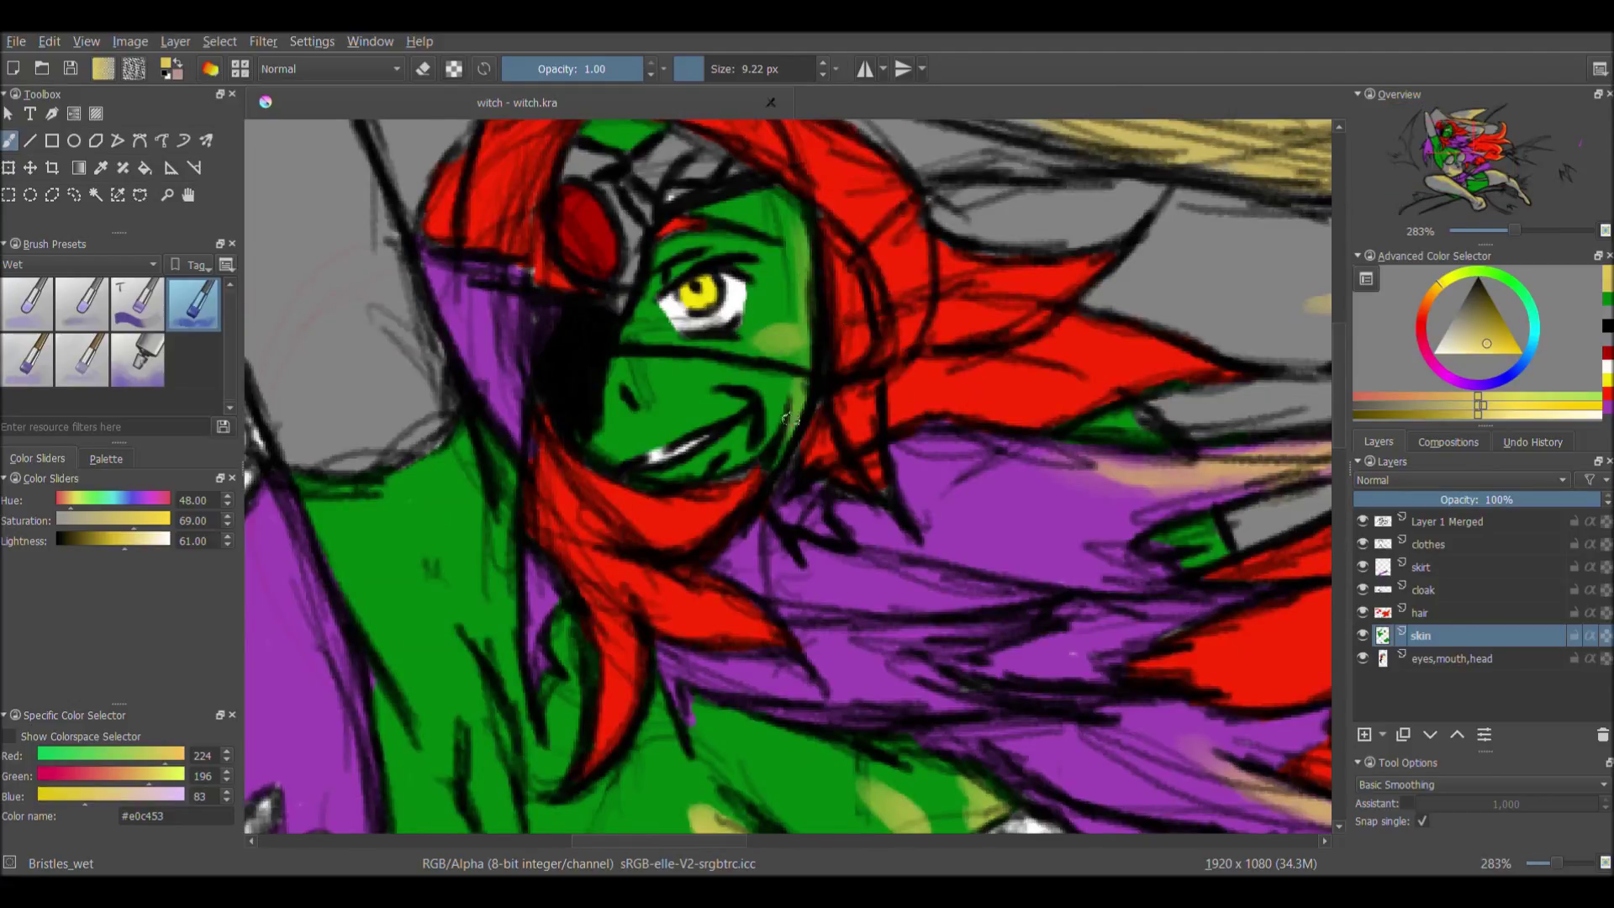
pyautogui.scroll(-3, 787, 418)
pyautogui.scroll(2, 745, 616)
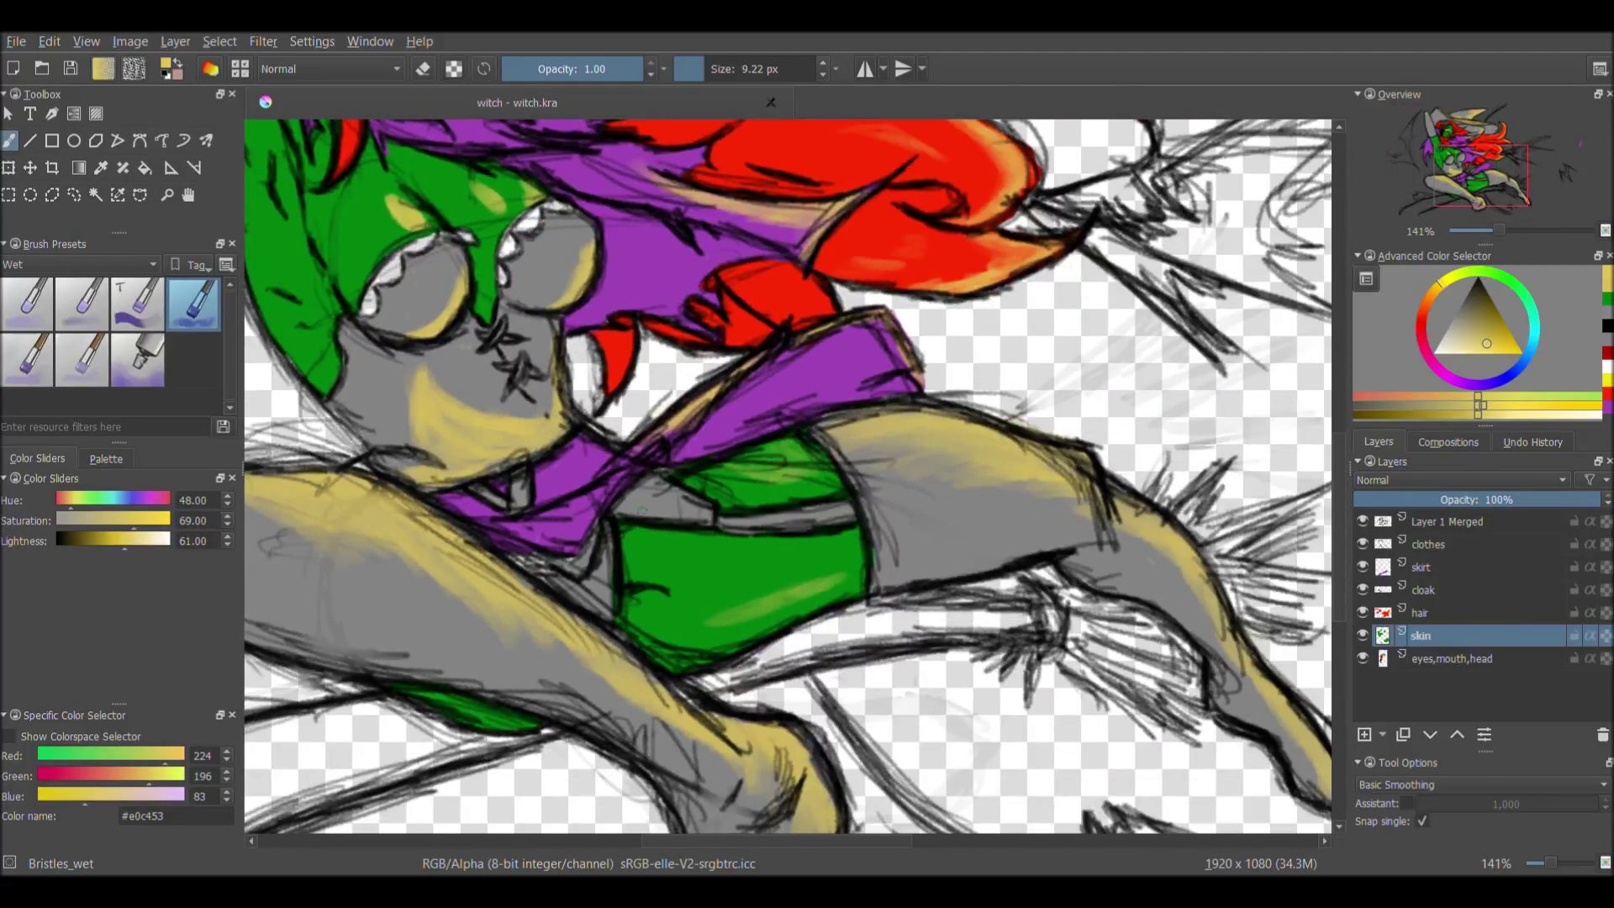
pyautogui.scroll(-3, 643, 509)
pyautogui.scroll(3, 642, 510)
# - Sample near-black #101010 and shade the underside of the outstretched leg on the clothes layer
pyautogui.press('pageup')
pyautogui.press('pageup')
pyautogui.press('pageup')
pyautogui.press('pageup')
pyautogui.keyDown('ctrl'); pyautogui.click(697, 653); pyautogui.keyUp('ctrl')
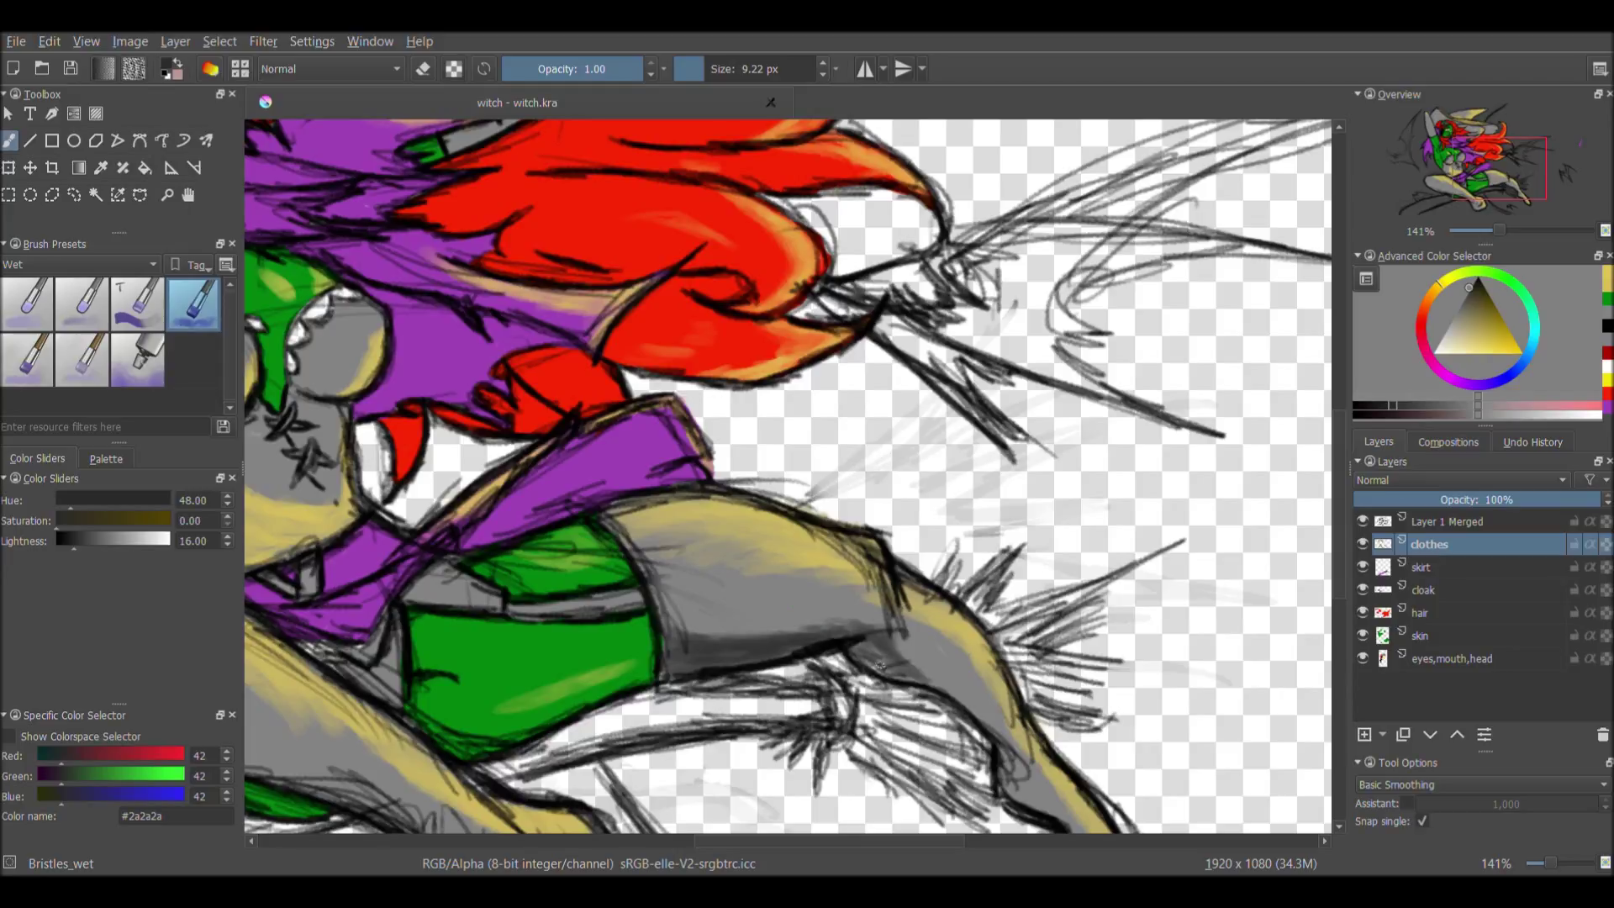
pyautogui.moveTo(835, 713); pyautogui.dragTo(759, 467)
pyautogui.keyDown('ctrl'); pyautogui.click(758, 466); pyautogui.keyUp('ctrl')
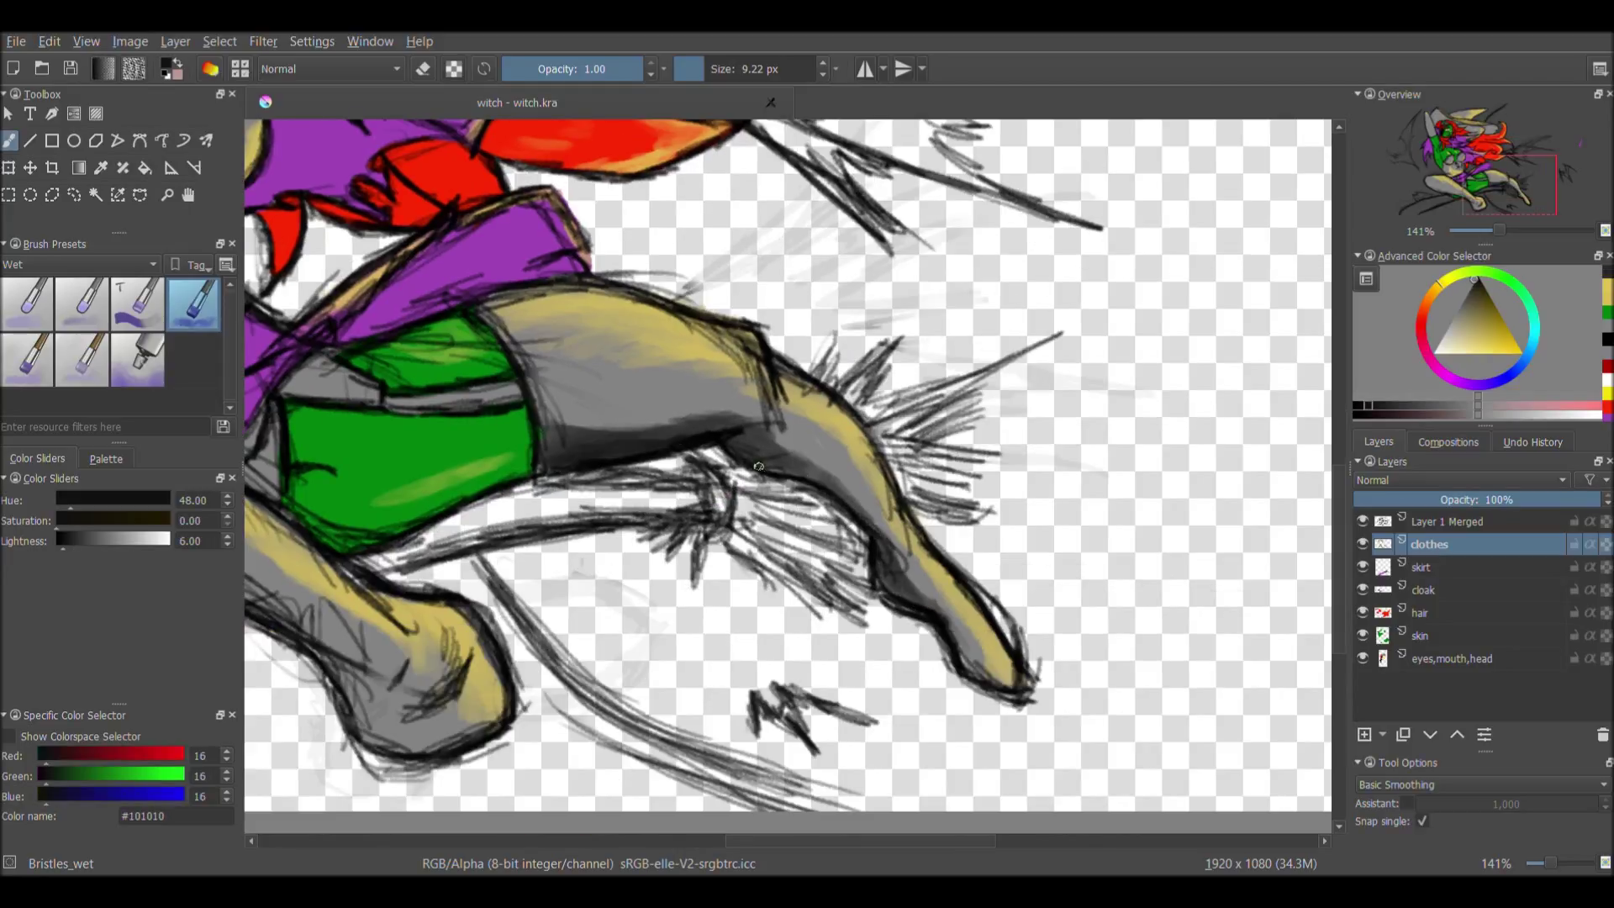
pyautogui.moveTo(583, 412); pyautogui.dragTo(613, 458)
# - Shade the lower edge of the bent leg, the foot and the corset in #101010 with a 16.60 px brush
pyautogui.moveTo(244, 826); pyautogui.dragTo(824, 780)
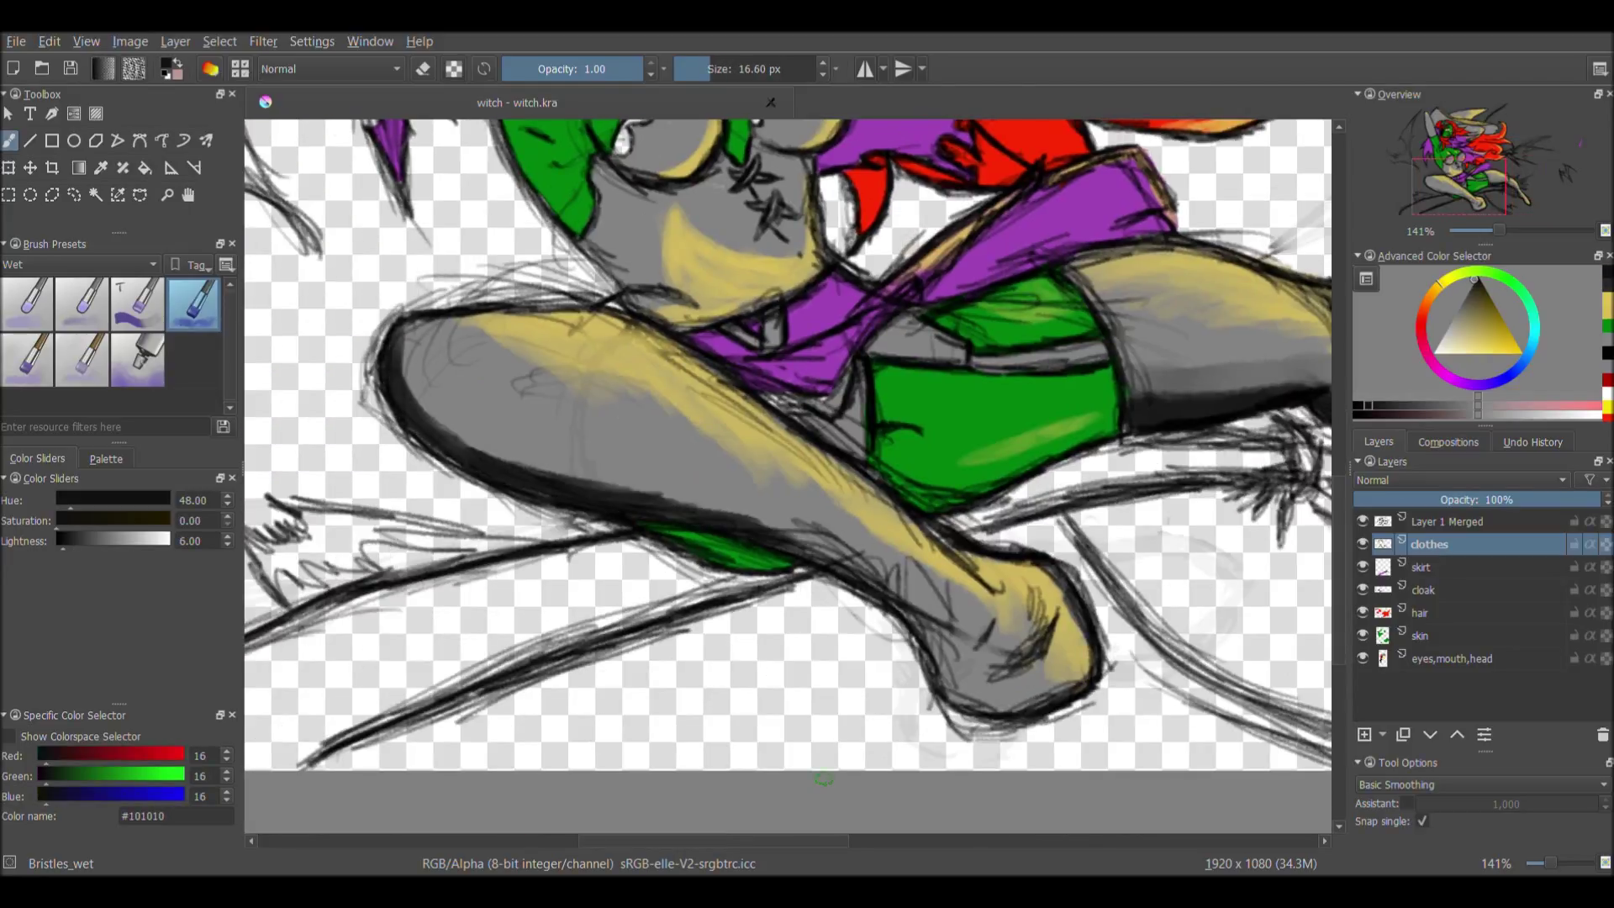
pyautogui.moveTo(461, 414)
pyautogui.mouseDown()
pyautogui.moveTo(967, 656)
pyautogui.moveTo(771, 538)
pyautogui.mouseUp()
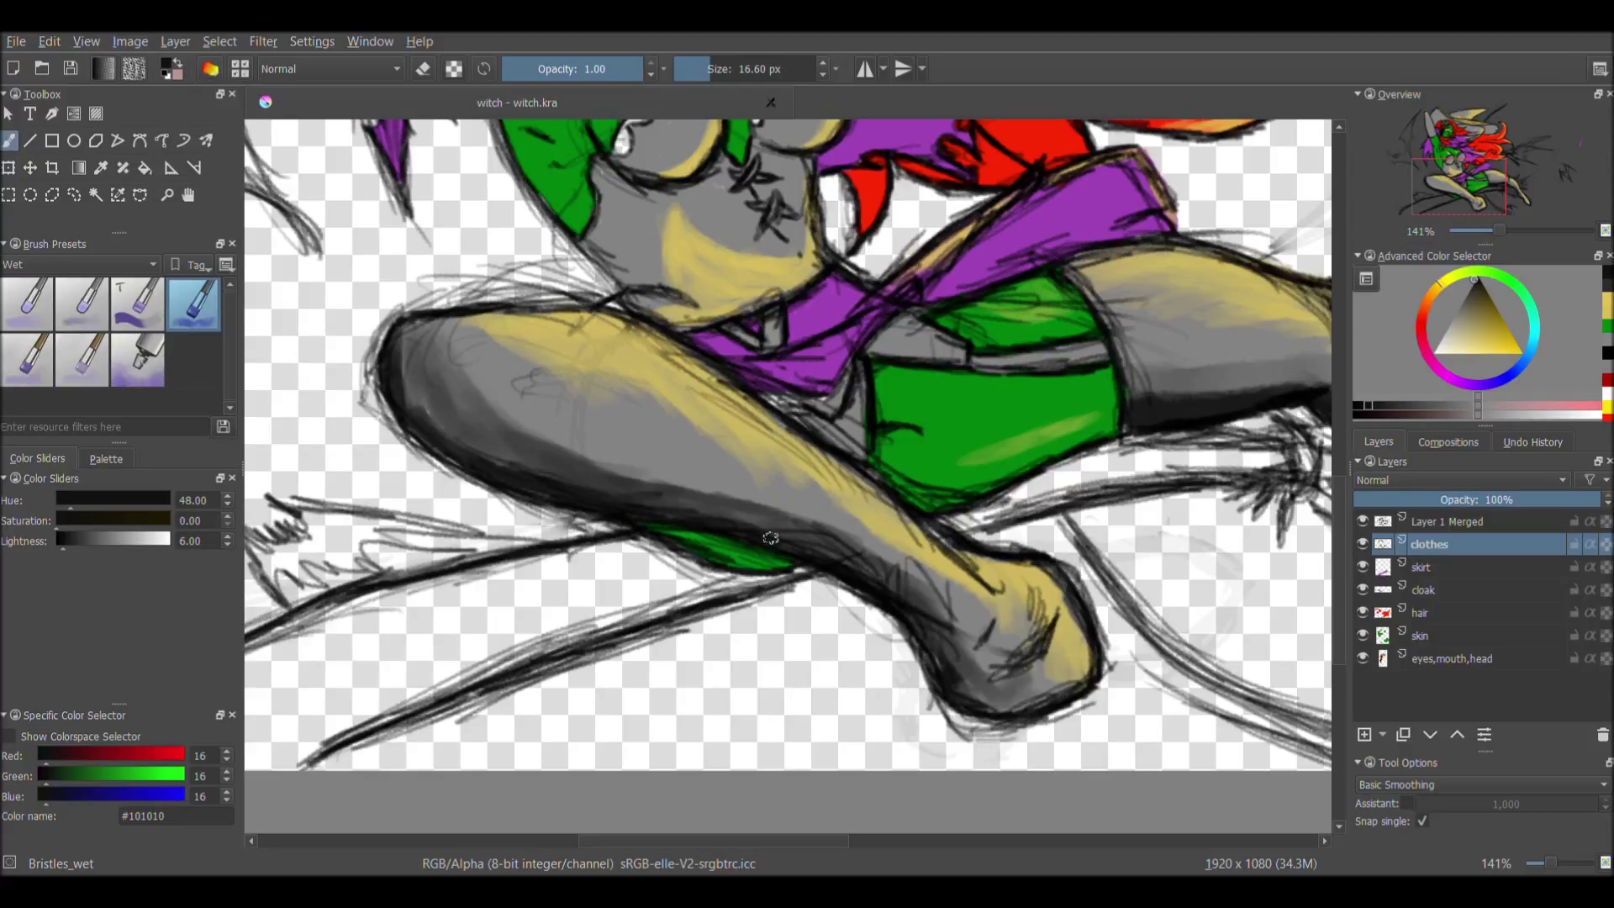
pyautogui.scroll(2, 616, 288)
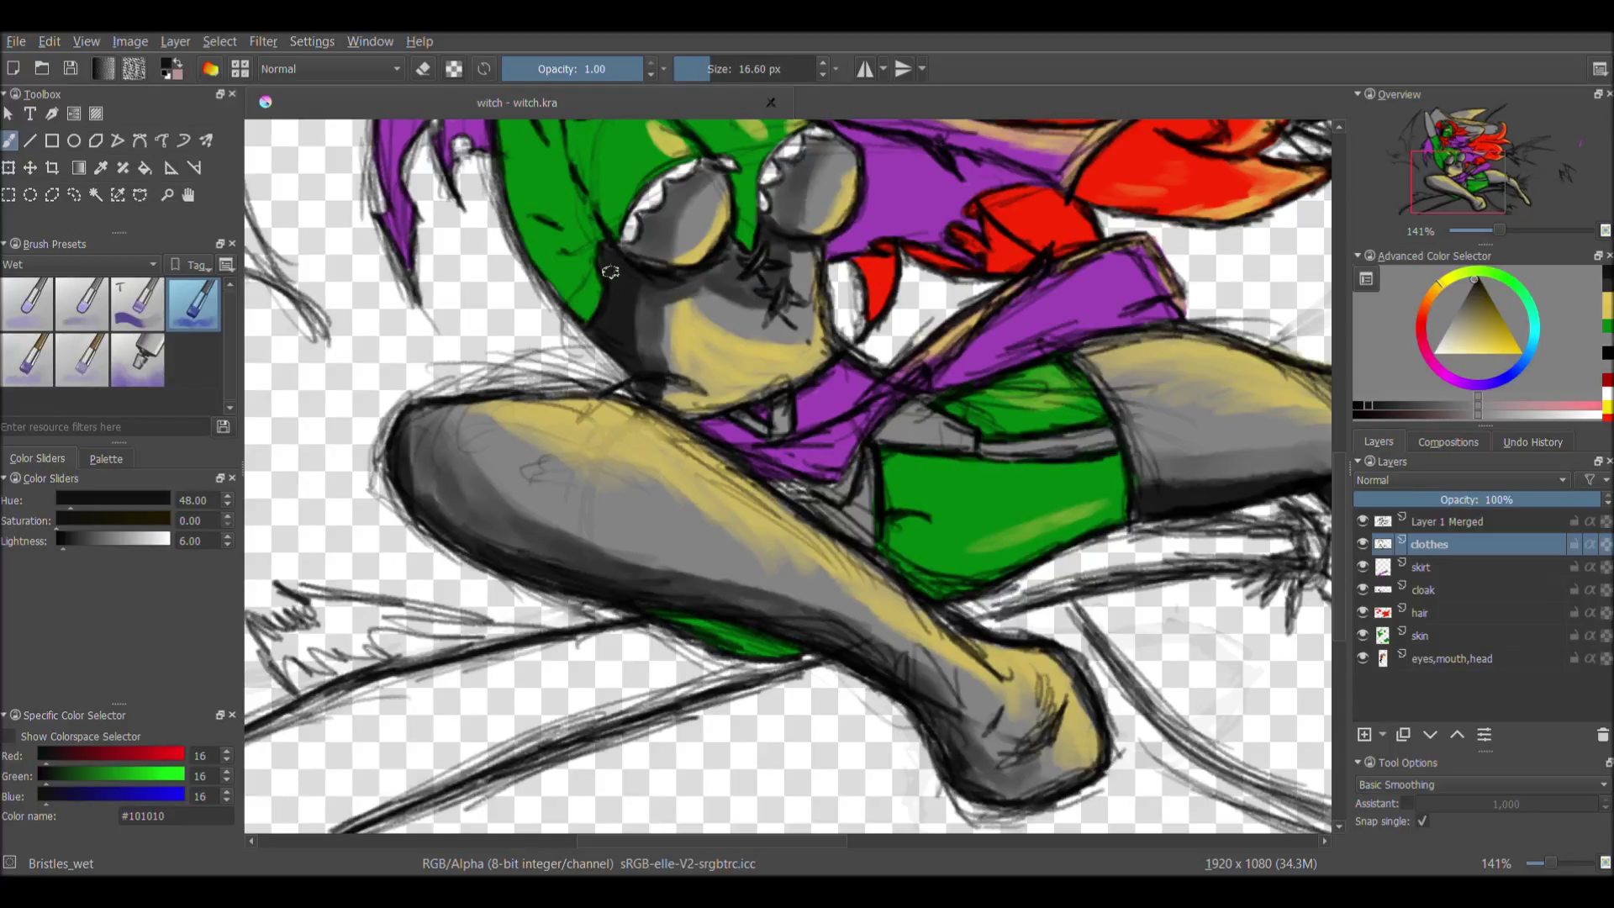
pyautogui.scroll(-3, 631, 286)
pyautogui.scroll(3, 685, 588)
# - Darken the sleeve of the raised arm with #101010, adjusting the brush size between 24.54 and 10.11 px
pyautogui.press(']')
pyautogui.moveTo(639, 370)
pyautogui.mouseDown()
pyautogui.moveTo(689, 538)
pyautogui.moveTo(725, 568)
pyautogui.mouseUp()
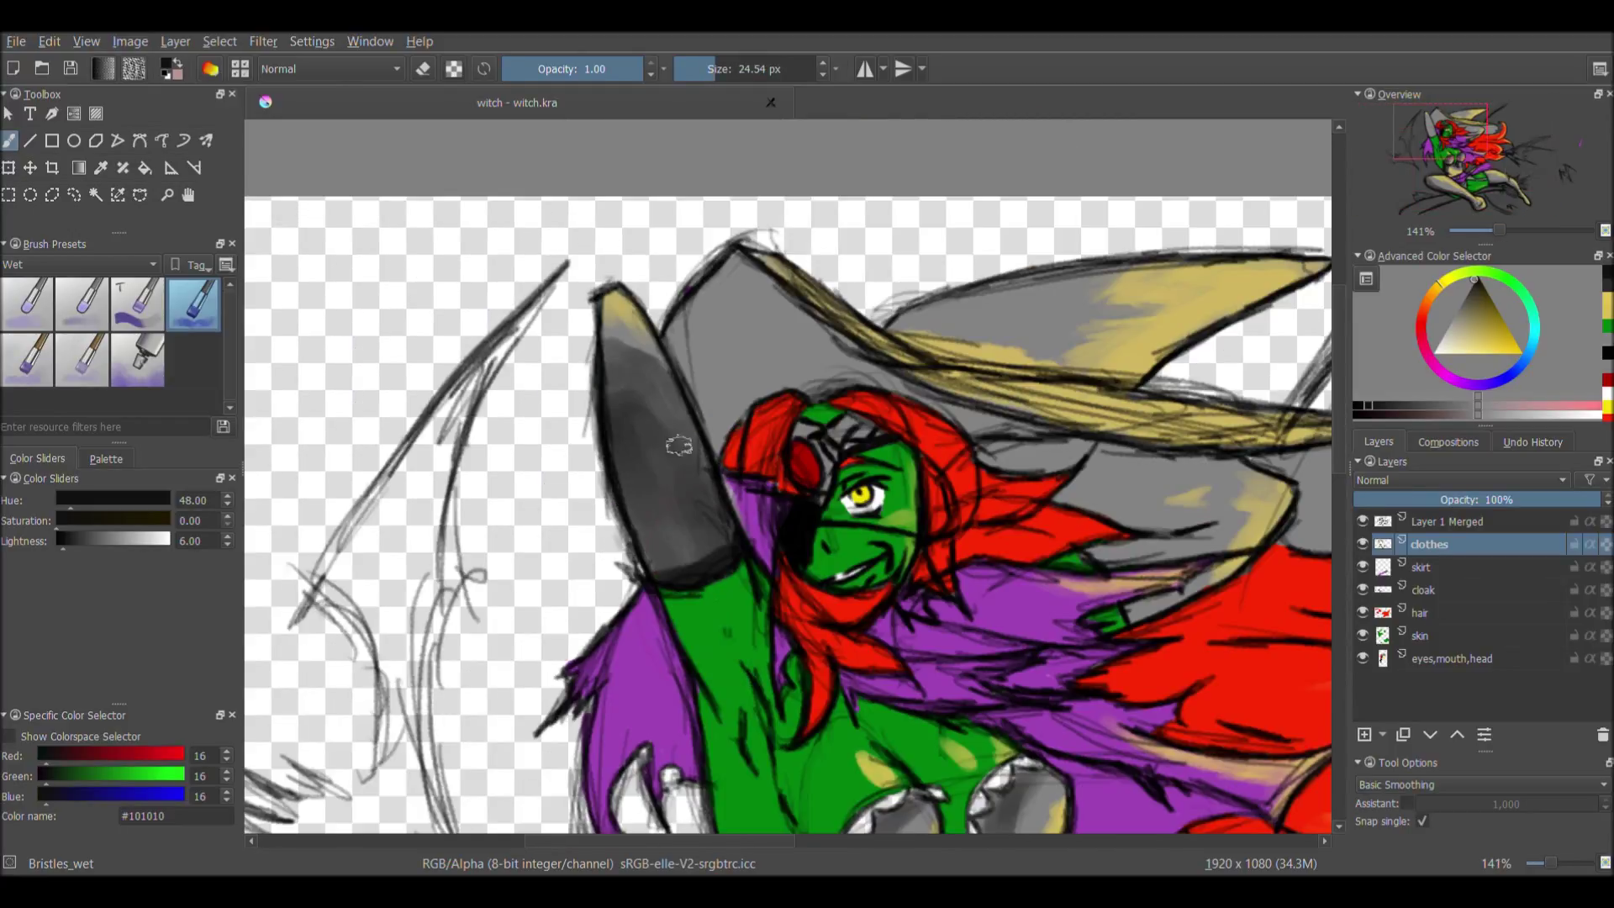
pyautogui.moveTo(681, 418); pyautogui.dragTo(644, 494)
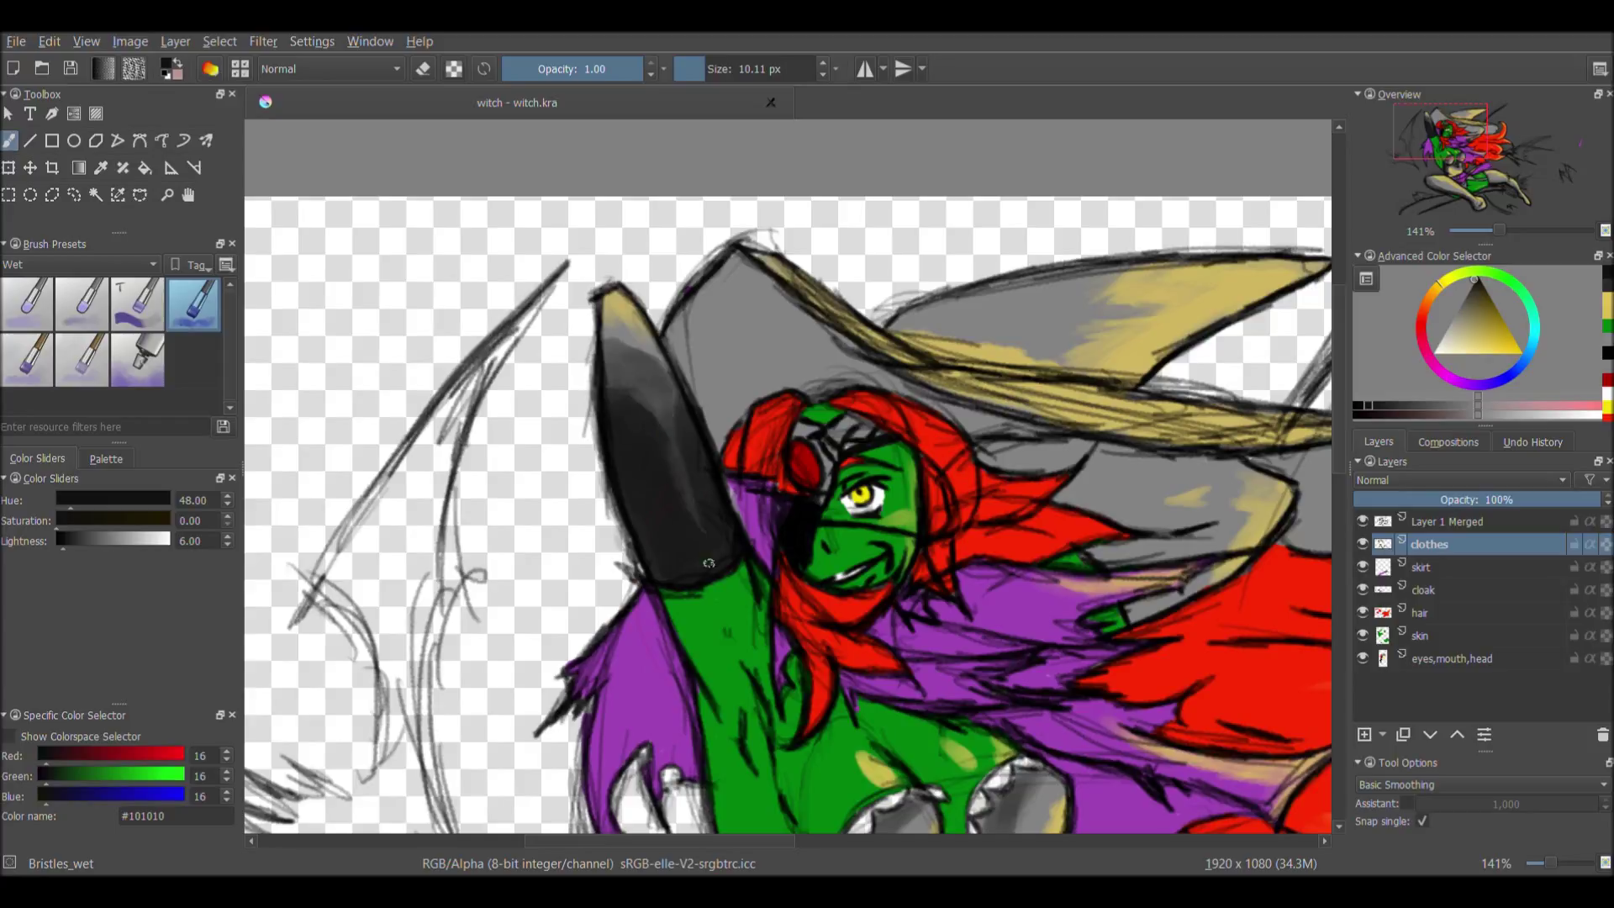
pyautogui.press(']')
pyautogui.press(']')
# - Shade the hat, the underside of its brim and the other sleeve in #101010 on the clothes layer
pyautogui.moveTo(647, 420)
pyautogui.mouseDown()
pyautogui.moveTo(685, 306)
pyautogui.moveTo(932, 436)
pyautogui.moveTo(722, 389)
pyautogui.moveTo(614, 286)
pyautogui.moveTo(852, 323)
pyautogui.moveTo(525, 200)
pyautogui.mouseUp()
pyautogui.press('e')
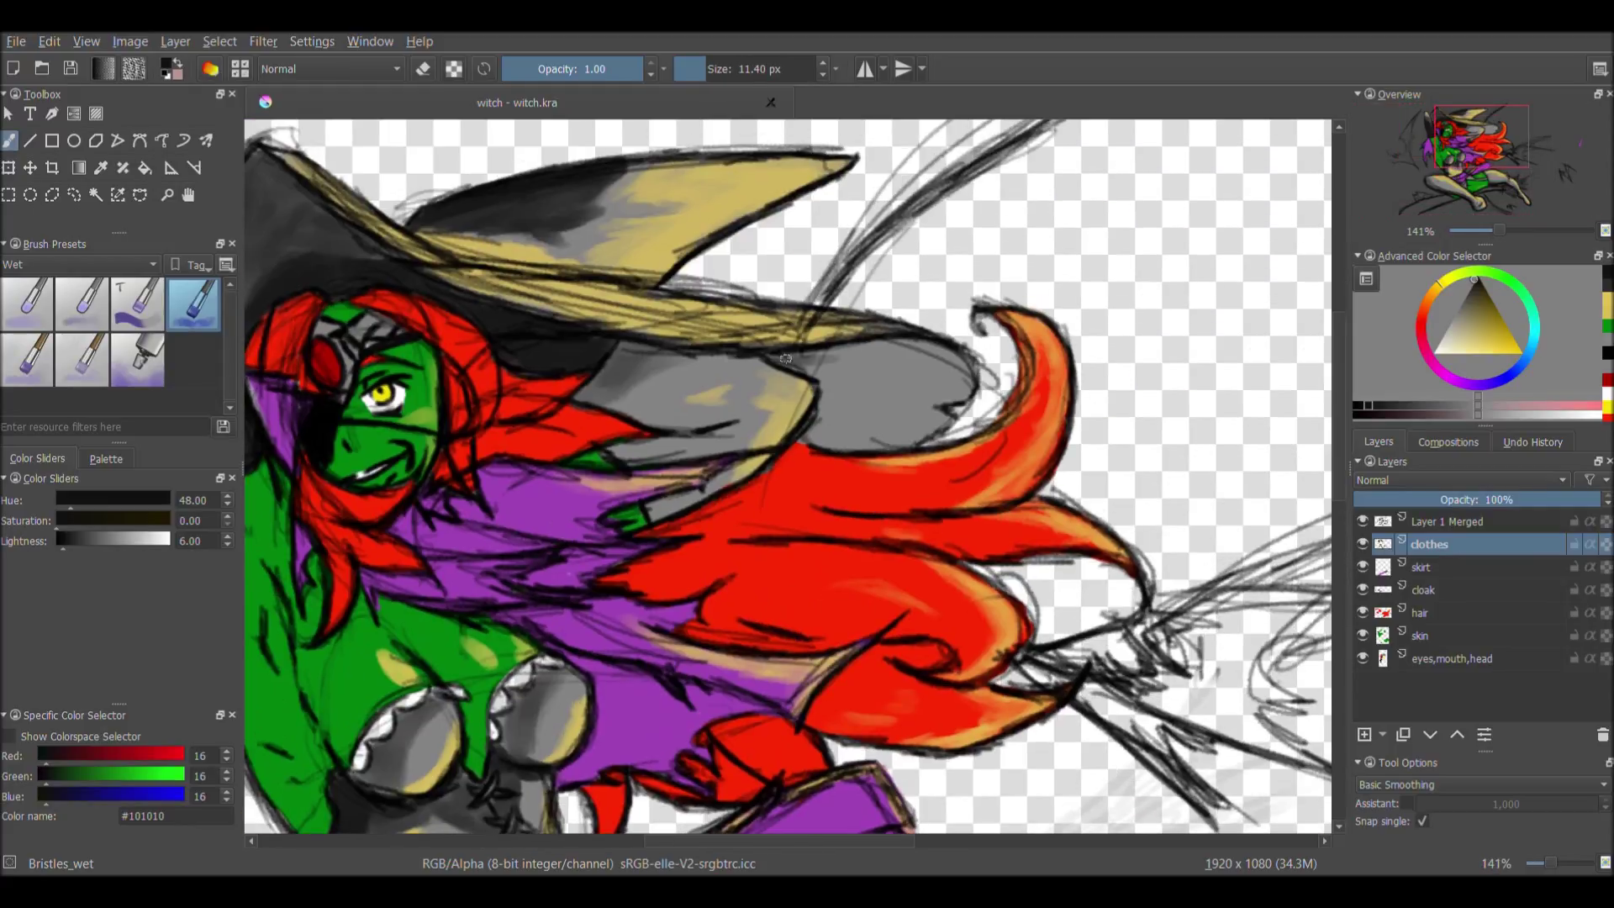
pyautogui.scroll(-1, 854, 383)
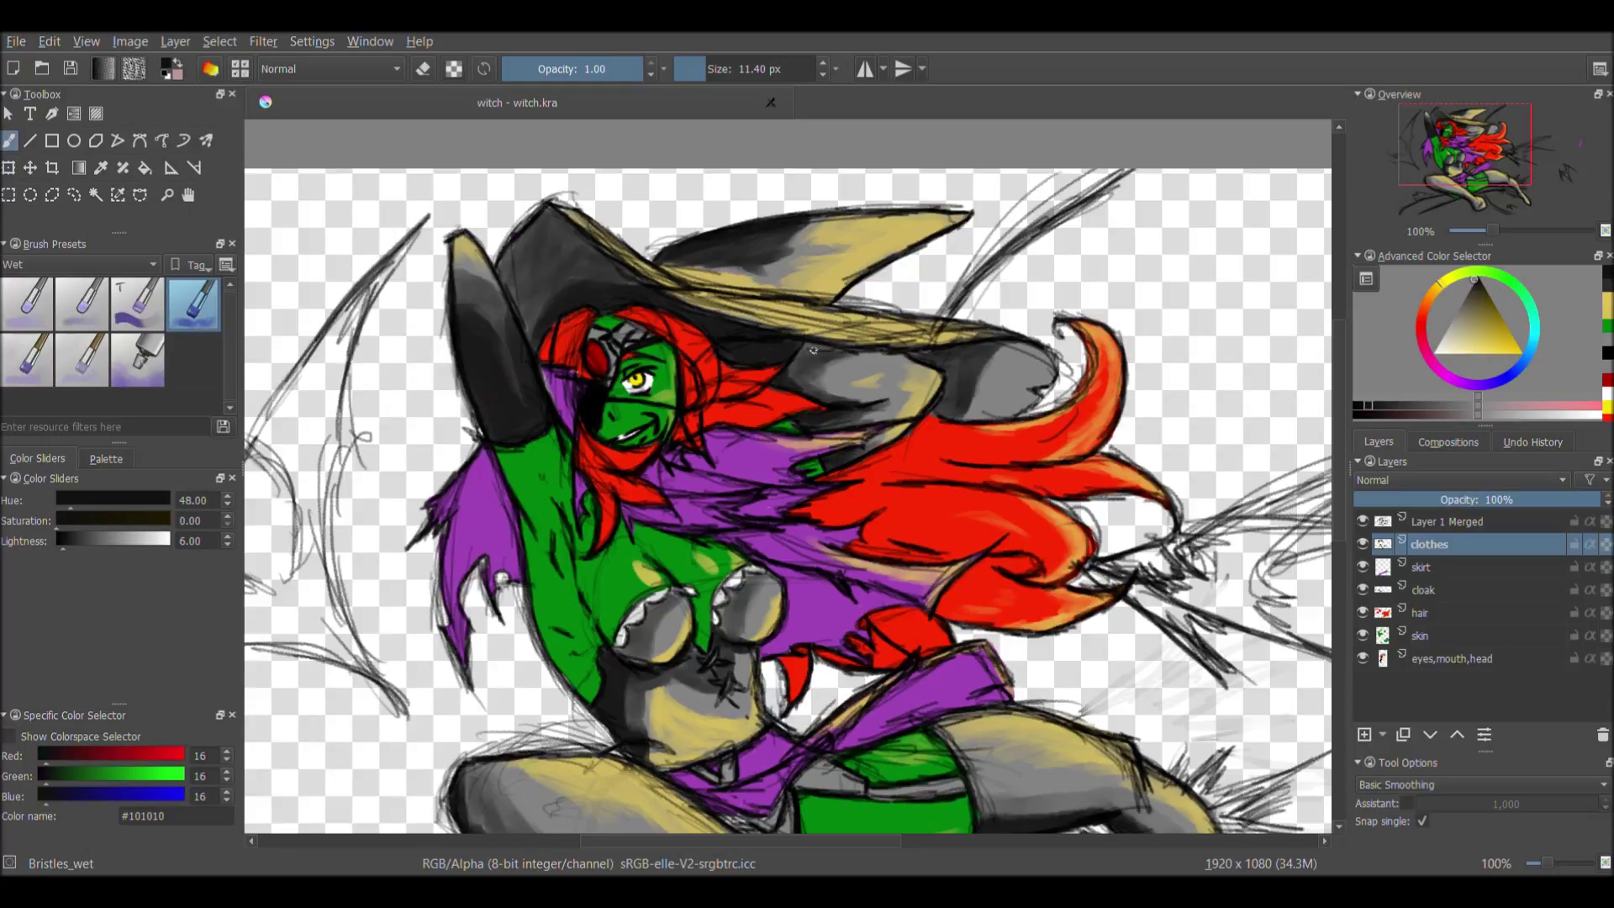
pyautogui.scroll(1, 813, 350)
# - Shade the sash on the skirt layer in dark red, using #941327 and #6e101f
pyautogui.keyDown('ctrl'); pyautogui.click(730, 656); pyautogui.keyUp('ctrl')
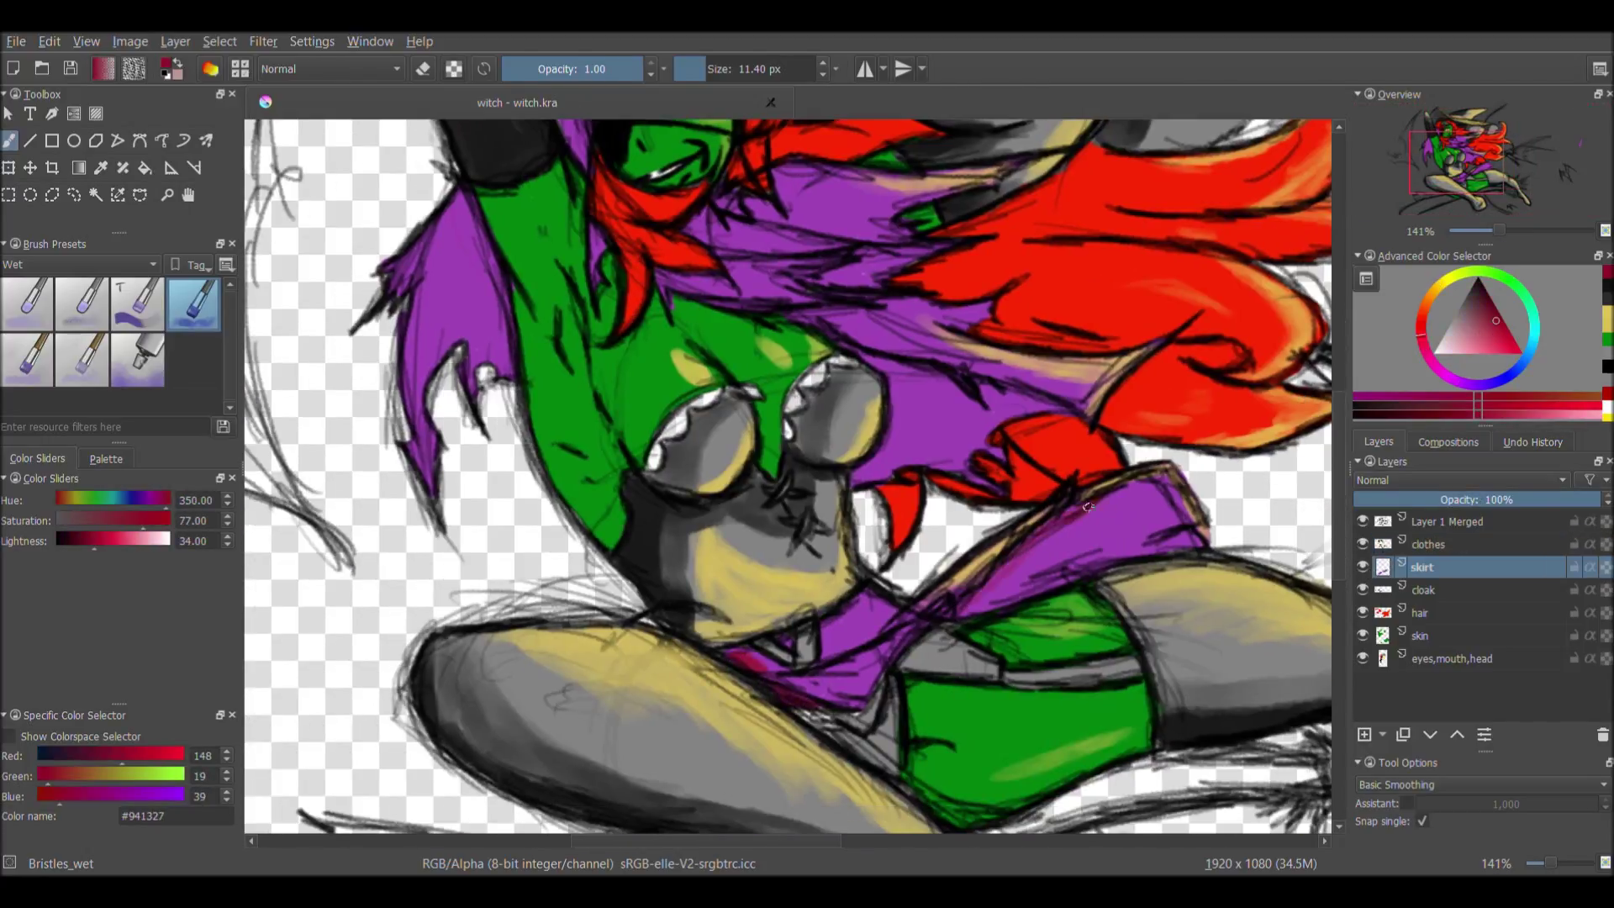
pyautogui.moveTo(1030, 565); pyautogui.dragTo(1030, 553)
pyautogui.keyDown('ctrl'); pyautogui.click(1031, 554); pyautogui.keyUp('ctrl')
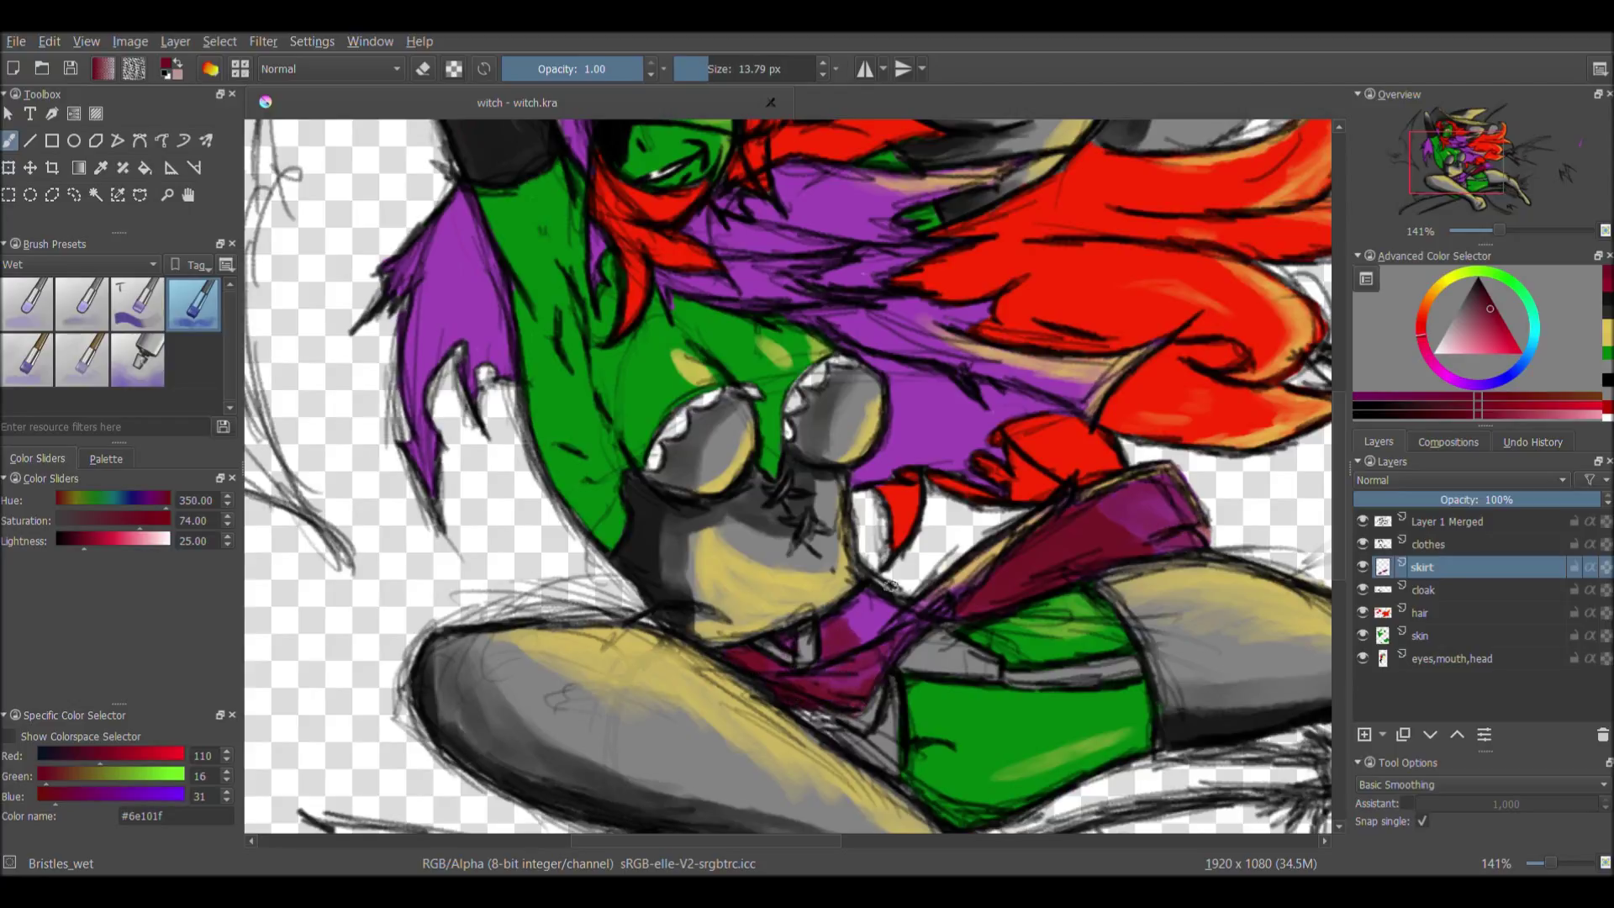
# - Paint the hip and thigh straps in near-black #191919 on the clothes layer
pyautogui.scroll(-5, 908, 580)
pyautogui.scroll(7, 941, 572)
pyautogui.keyDown('ctrl'); pyautogui.click(952, 569); pyautogui.keyUp('ctrl')
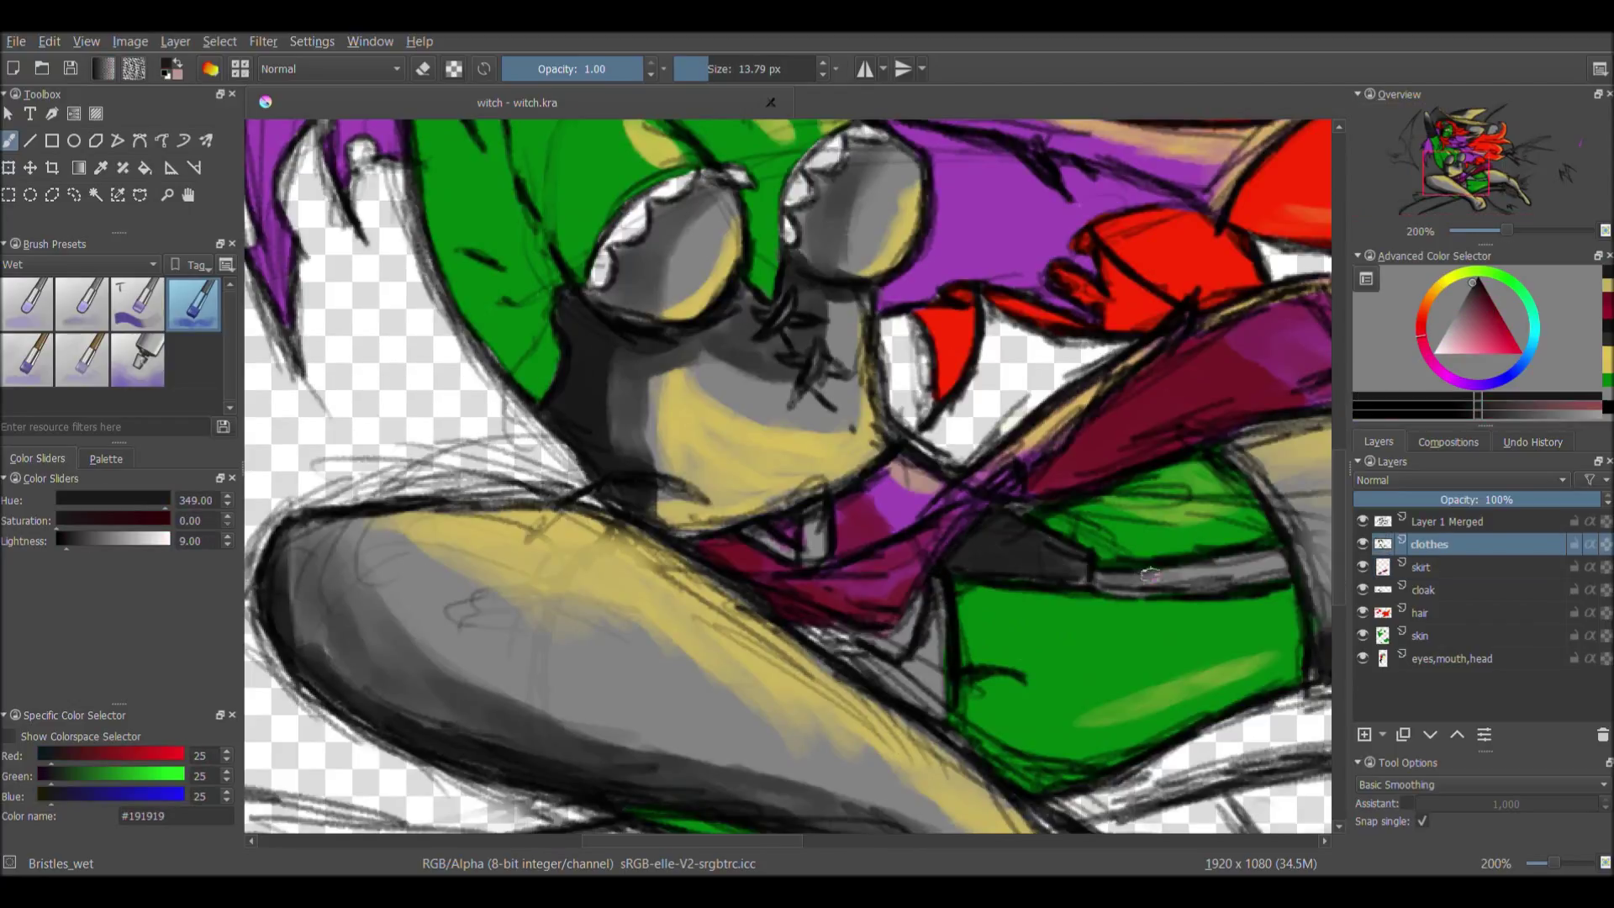
pyautogui.moveTo(1151, 574); pyautogui.dragTo(994, 617)
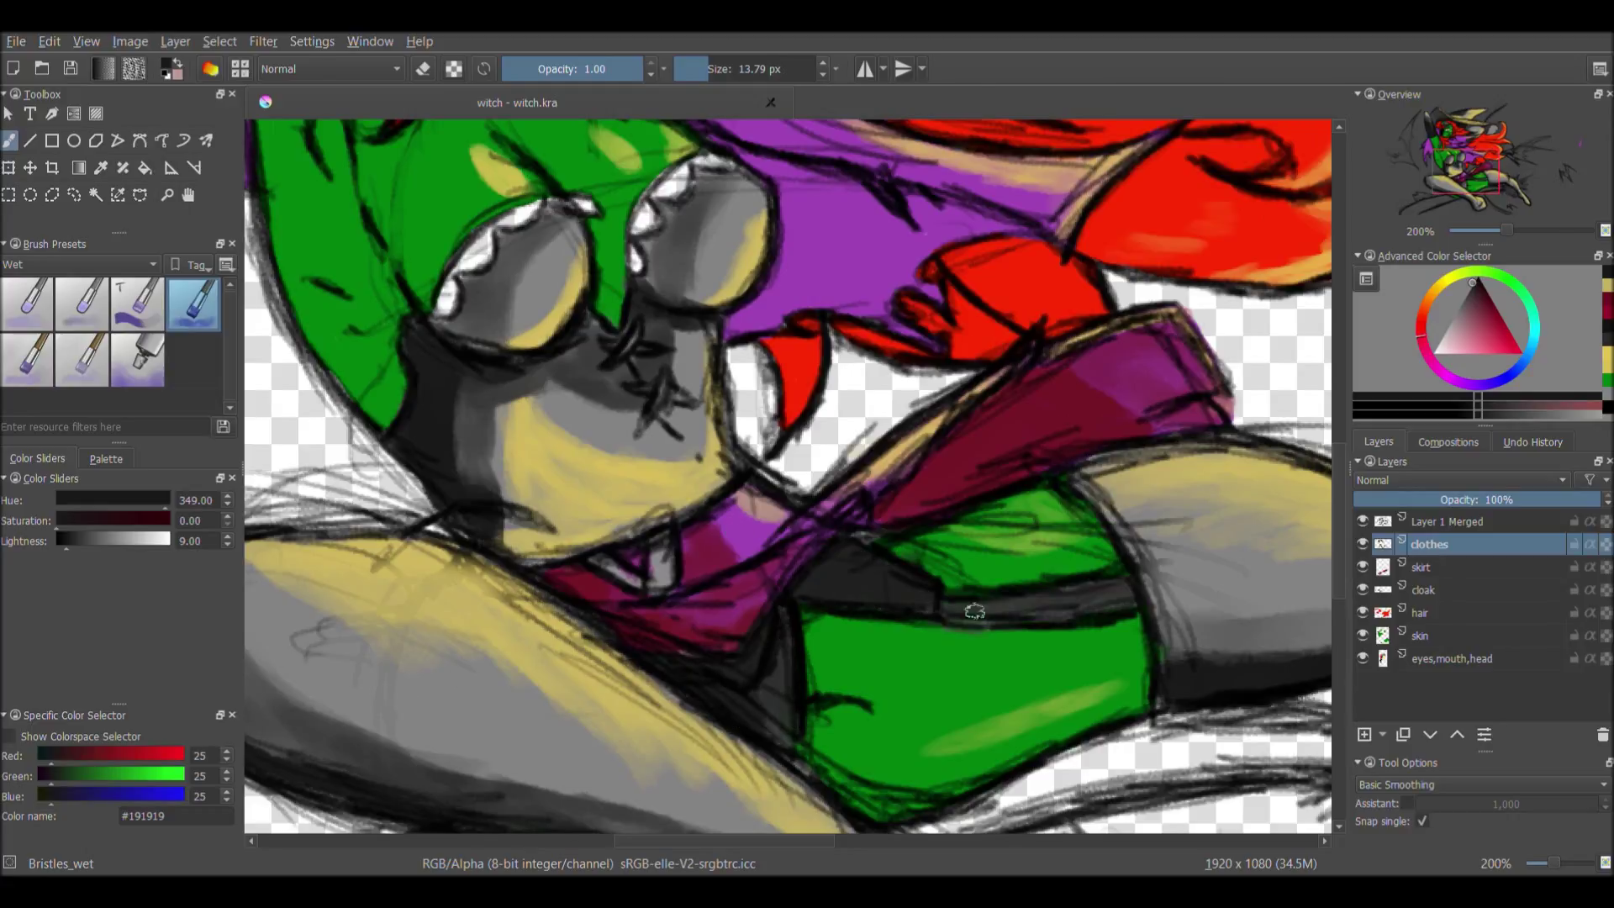
# - Shade the torn piece of cloak behind the raised arm in dark red #771829 on the cloak layer
pyautogui.scroll(-5, 975, 612)
pyautogui.scroll(7, 571, 353)
pyautogui.keyDown('ctrl'); pyautogui.click(589, 378); pyautogui.keyUp('ctrl')
pyautogui.moveTo(555, 471); pyautogui.dragTo(588, 253)
pyautogui.moveTo(538, 505)
pyautogui.mouseDown()
pyautogui.moveTo(571, 356)
pyautogui.moveTo(620, 553)
pyautogui.moveTo(606, 277)
pyautogui.mouseUp()
pyautogui.moveTo(622, 522); pyautogui.dragTo(654, 288)
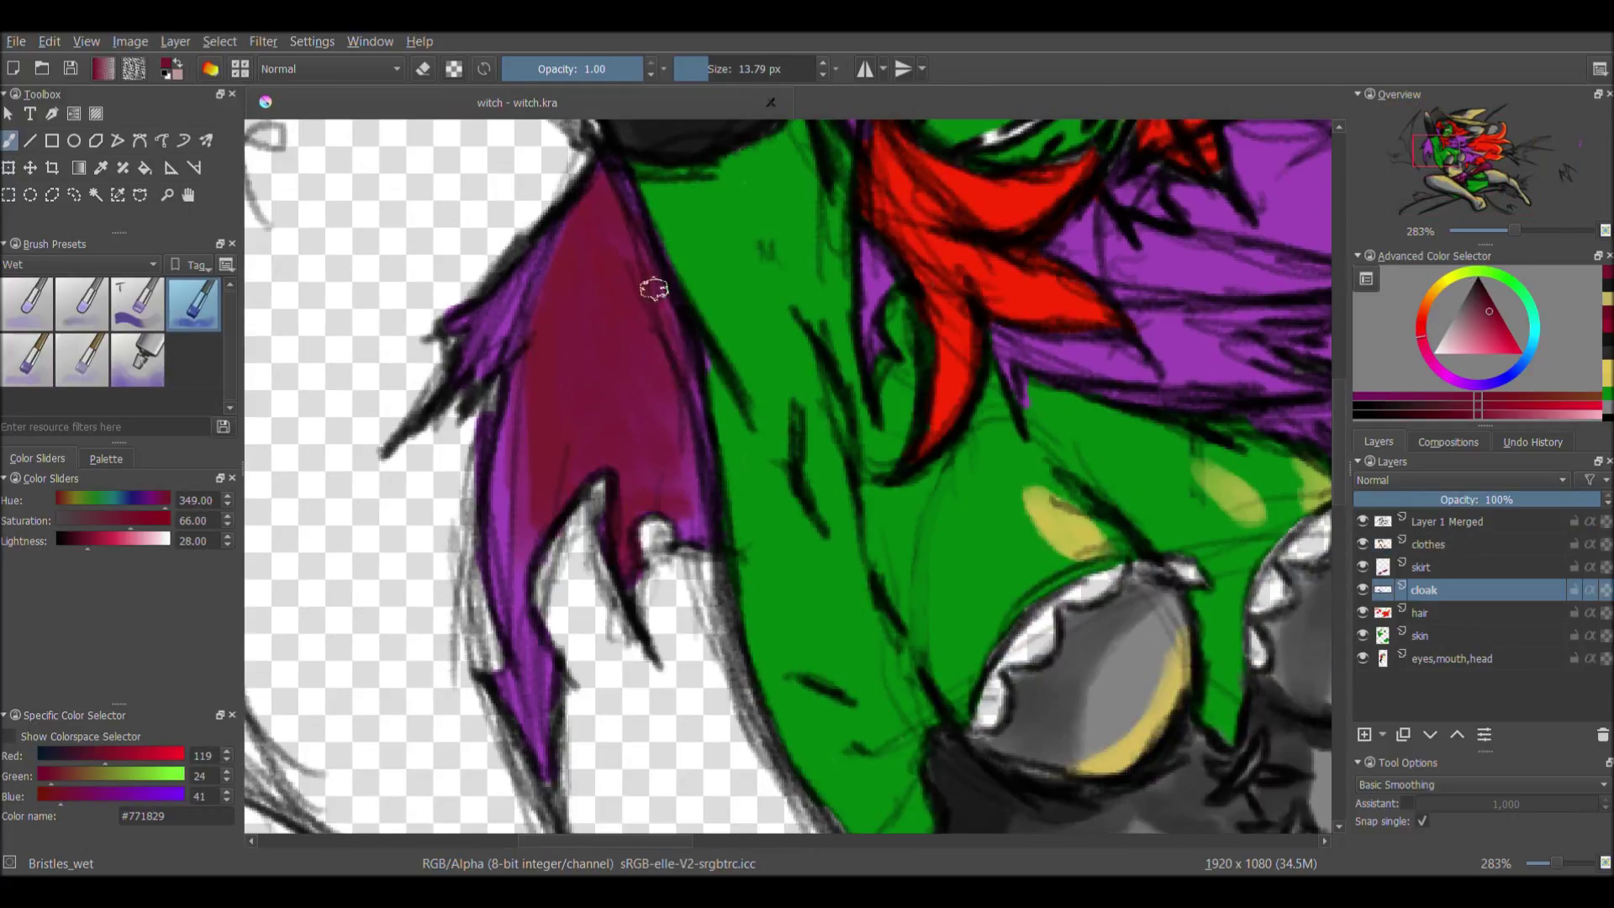
pyautogui.moveTo(530, 252); pyautogui.dragTo(508, 447)
pyautogui.moveTo(555, 521); pyautogui.dragTo(513, 757)
pyautogui.moveTo(538, 202); pyautogui.dragTo(548, 471)
pyautogui.scroll(-3, 772, 478)
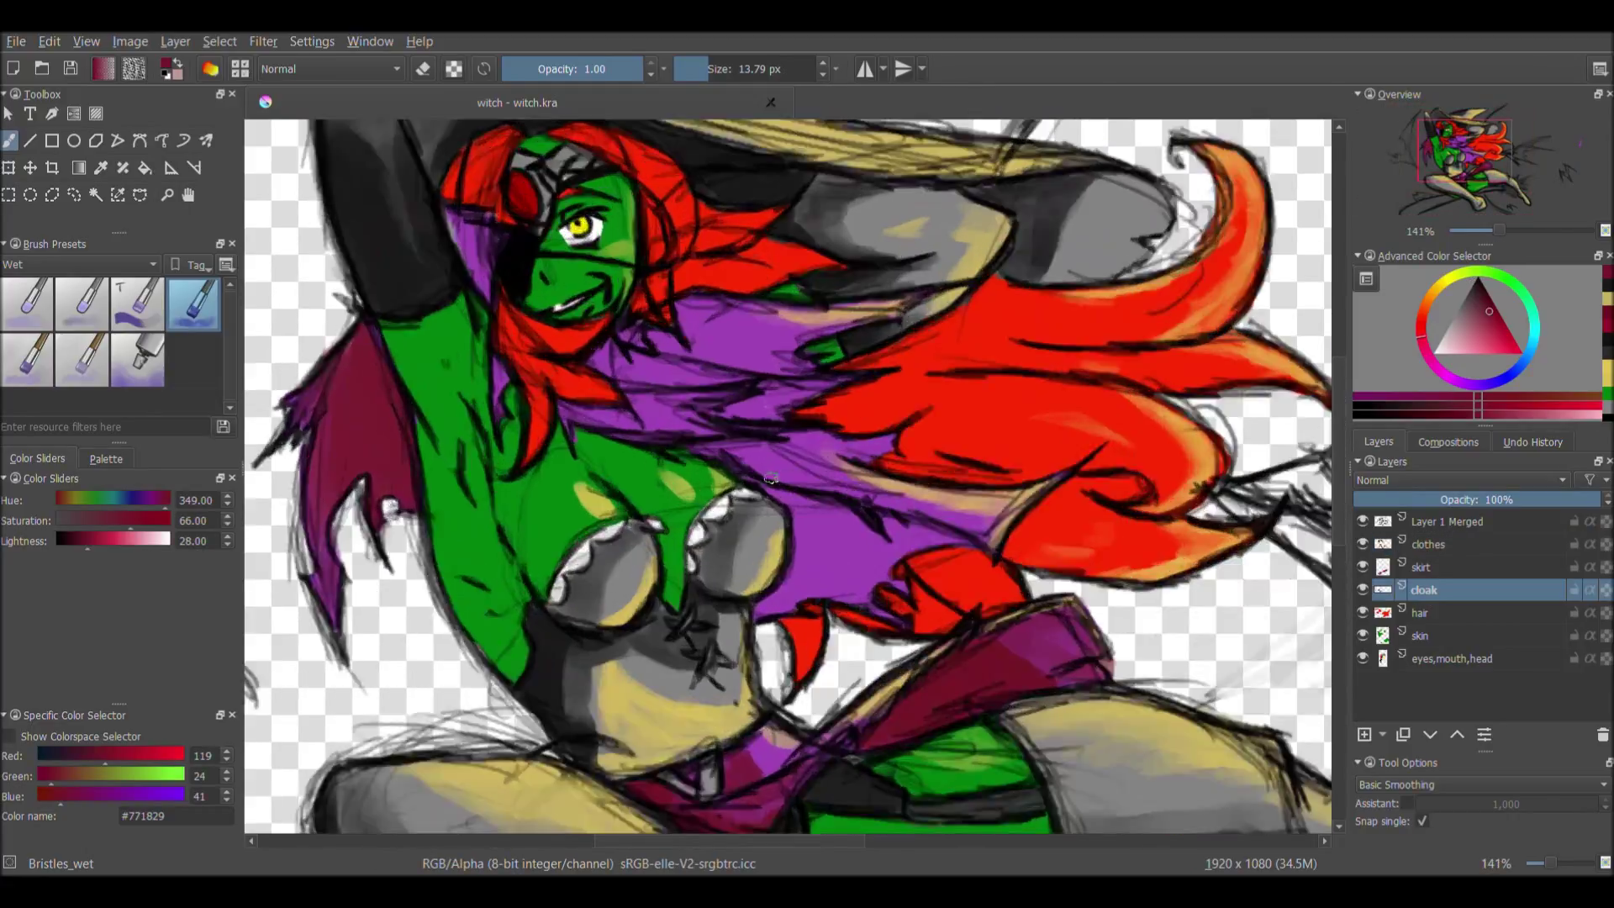
# - Continue the #771829 shading on the cloak beside the face, across the shoulders and along its flowing folds
pyautogui.scroll(3, 772, 478)
pyautogui.moveTo(580, 395)
pyautogui.mouseDown()
pyautogui.moveTo(631, 462)
pyautogui.moveTo(576, 425)
pyautogui.mouseUp()
pyautogui.scroll(-3, 577, 425)
pyautogui.moveTo(858, 589)
pyautogui.mouseDown()
pyautogui.moveTo(767, 558)
pyautogui.moveTo(821, 379)
pyautogui.mouseUp()
pyautogui.hscroll(3, 822, 378)
pyautogui.moveTo(639, 513); pyautogui.dragTo(706, 429)
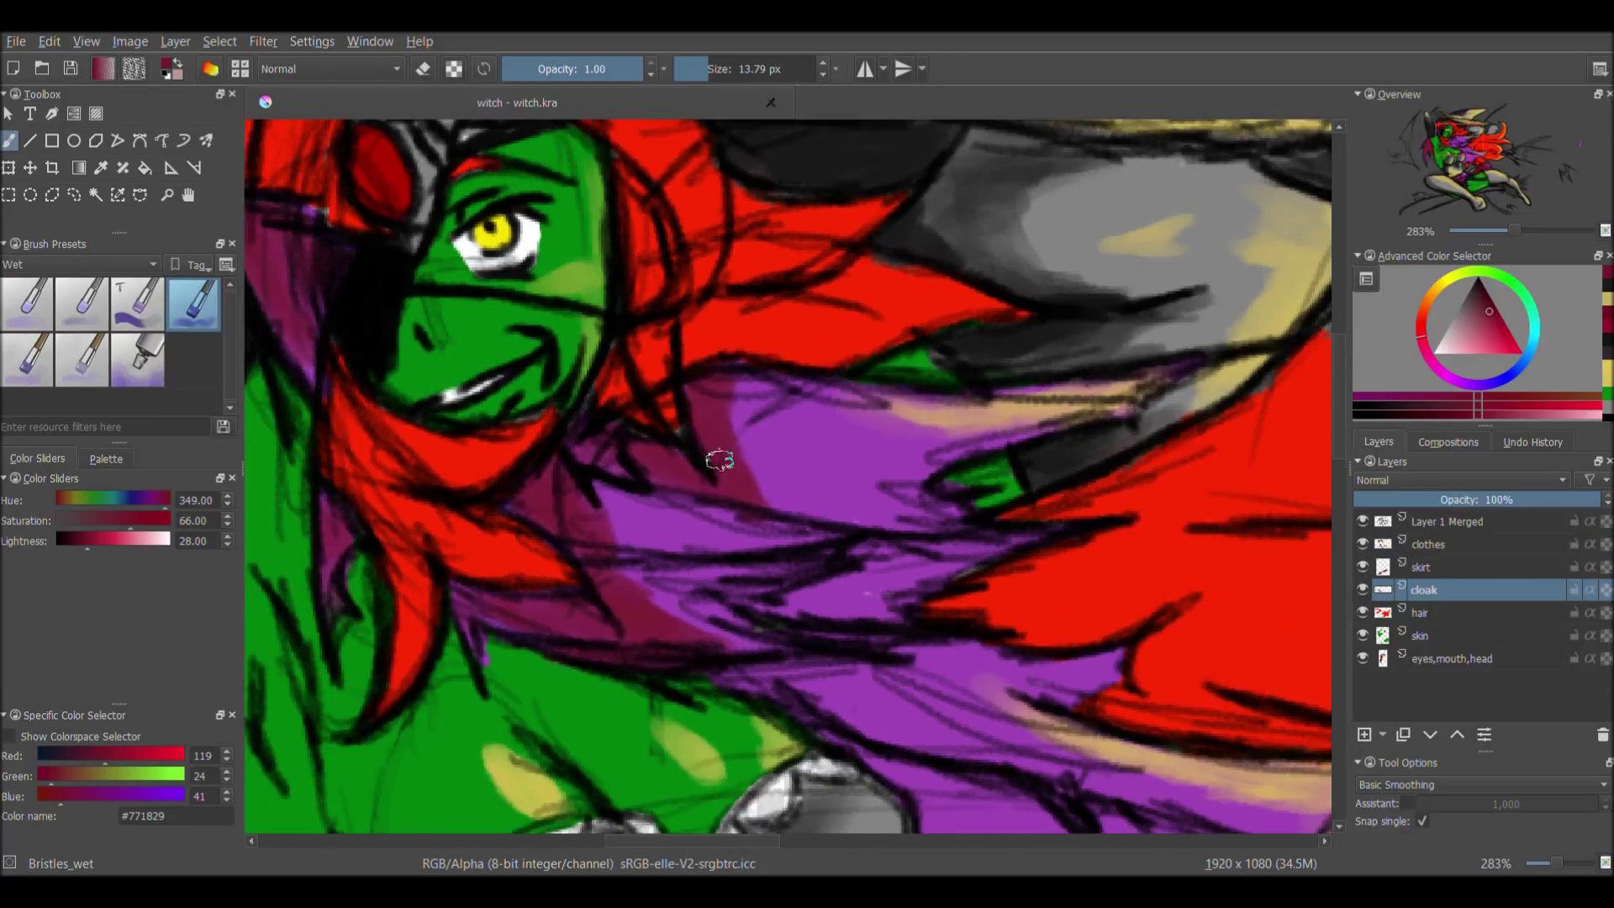
pyautogui.hscroll(3, 707, 429)
pyautogui.moveTo(504, 538); pyautogui.dragTo(427, 500)
pyautogui.hscroll(-3, 493, 432)
pyautogui.moveTo(437, 611)
pyautogui.mouseDown()
pyautogui.moveTo(659, 588)
pyautogui.moveTo(695, 505)
pyautogui.moveTo(506, 383)
pyautogui.moveTo(639, 471)
pyautogui.mouseUp()
pyautogui.scroll(-3, 588, 438)
pyautogui.hscroll(3, 588, 438)
pyautogui.scroll(-3, 589, 437)
pyautogui.hscroll(2, 589, 437)
pyautogui.moveTo(395, 546)
pyautogui.mouseDown()
pyautogui.moveTo(425, 375)
pyautogui.moveTo(522, 523)
pyautogui.moveTo(588, 454)
pyautogui.moveTo(468, 396)
pyautogui.mouseUp()
# - Blend the shading on the cloak with the Smudge_textured brush, reducing its size to 9.71 px
pyautogui.scroll(-5, 468, 396)
pyautogui.scroll(4, 727, 429)
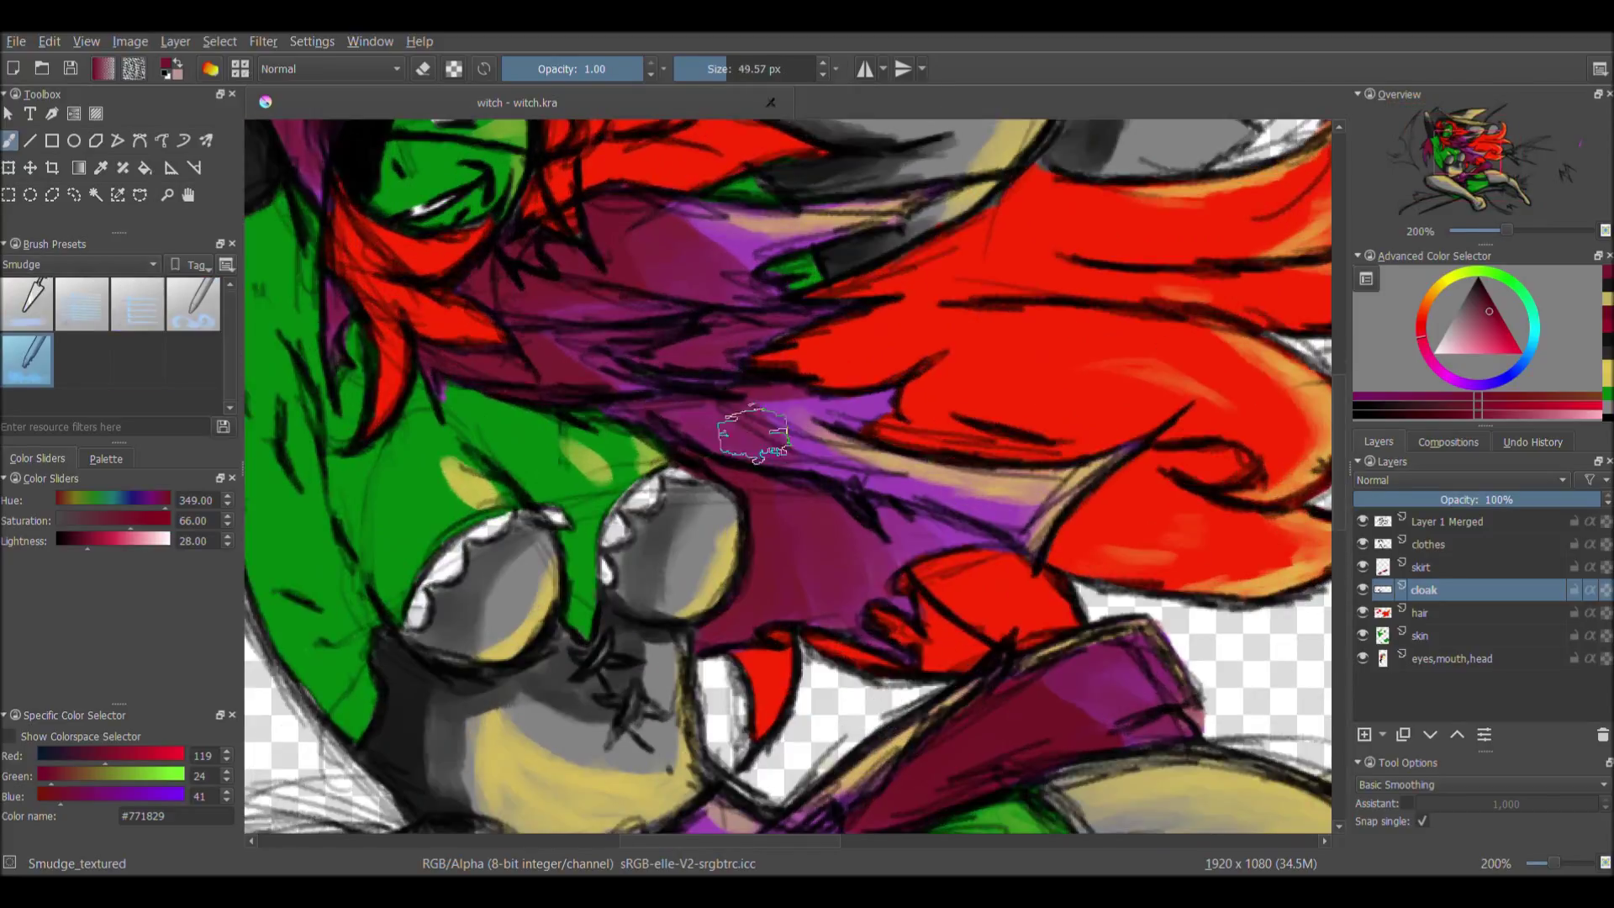
pyautogui.scroll(2, 727, 429)
pyautogui.press('[')
pyautogui.press('[')
pyautogui.press('[')
pyautogui.press('[')
pyautogui.press('[')
pyautogui.press('[')
pyautogui.scroll(5, 679, 319)
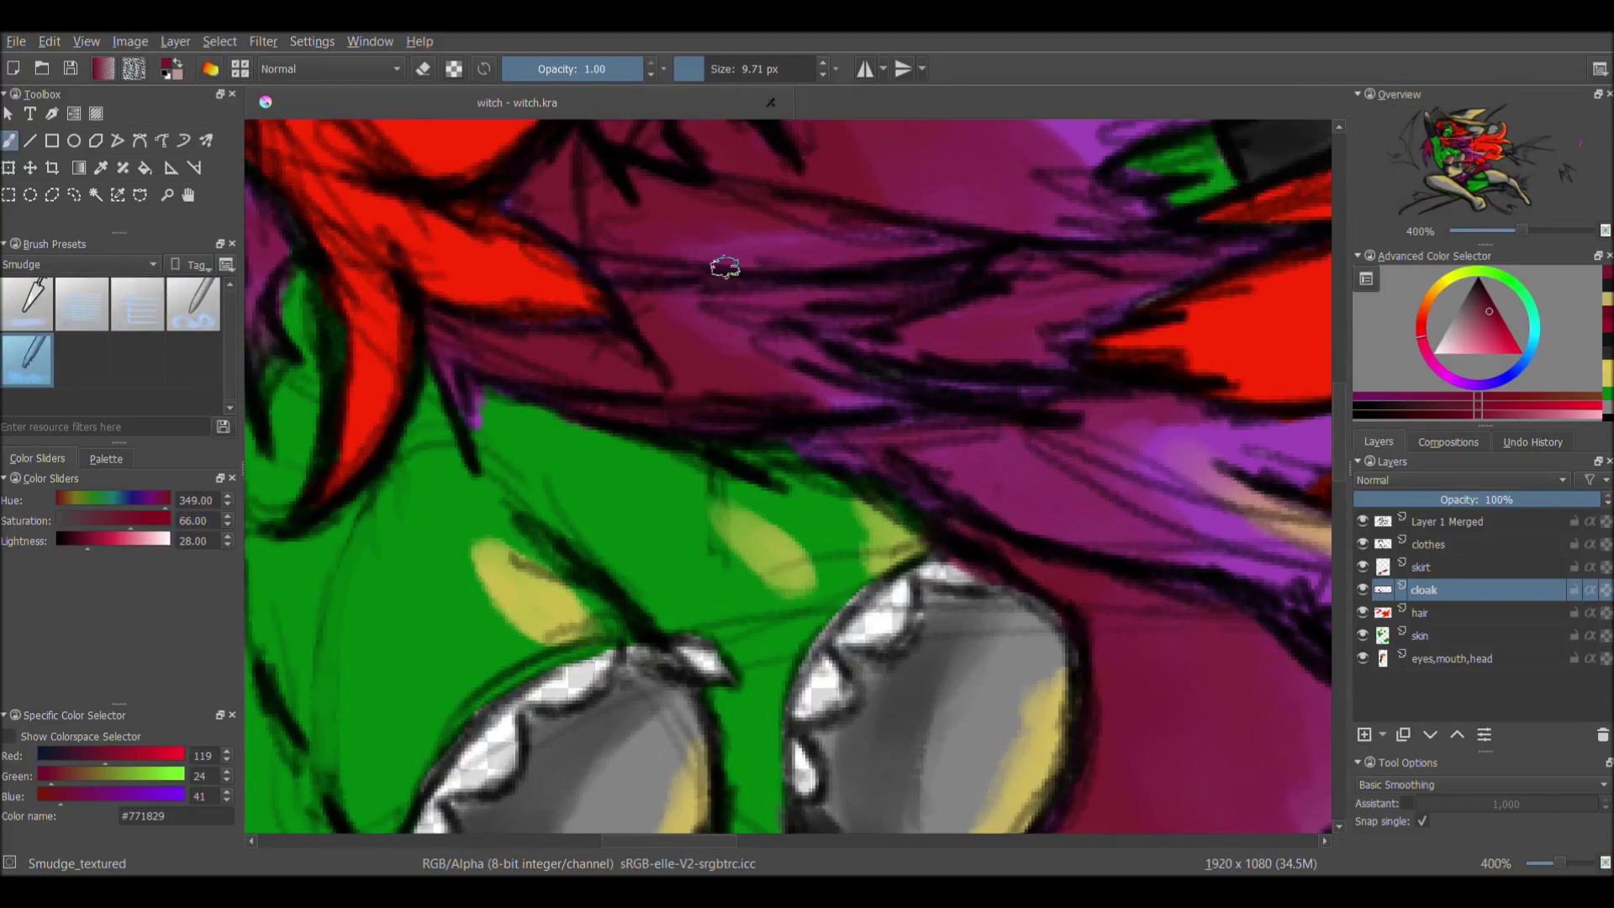
pyautogui.hscroll(-3, 1093, 306)
pyautogui.scroll(-3, 335, 566)
pyautogui.scroll(-6, 684, 530)
pyautogui.scroll(5, 843, 370)
# - Select the skirt layer and smudge its dark red shading into the purple and yellow areas
pyautogui.press('pageup')
pyautogui.moveTo(844, 370); pyautogui.dragTo(956, 252)
pyautogui.moveTo(504, 336); pyautogui.dragTo(614, 370)
pyautogui.moveTo(555, 277); pyautogui.dragTo(698, 336)
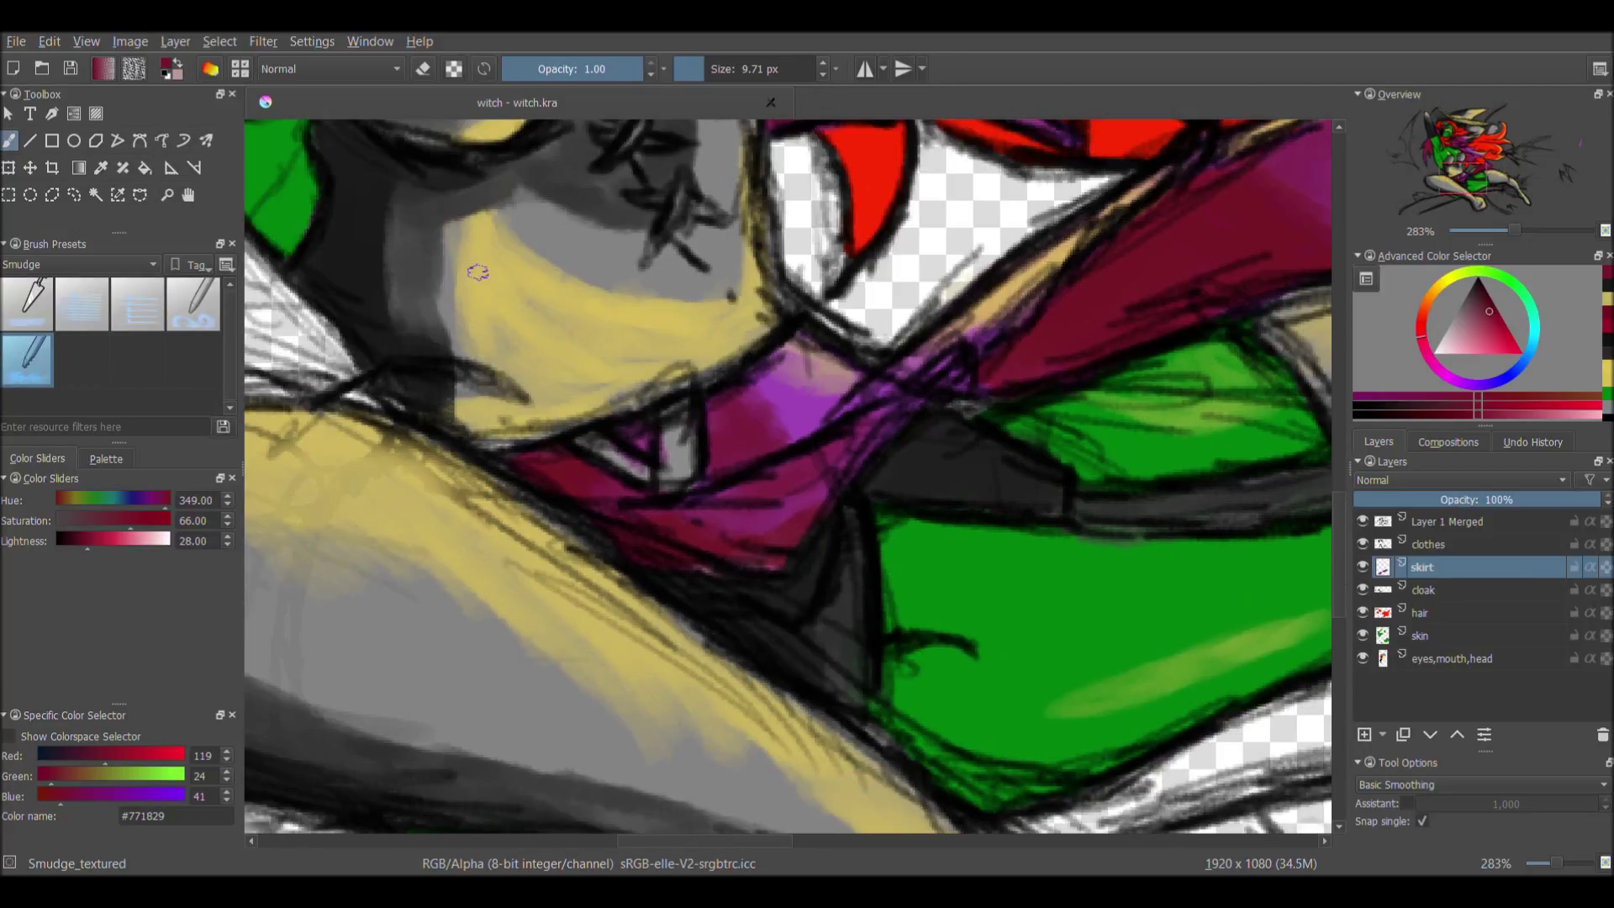
# - Select the clothes layer and smudge the shading and highlights on the corset and its cups
pyautogui.press('pageup')
pyautogui.moveTo(697, 156); pyautogui.dragTo(696, 233)
pyautogui.scroll(3, 560, 312)
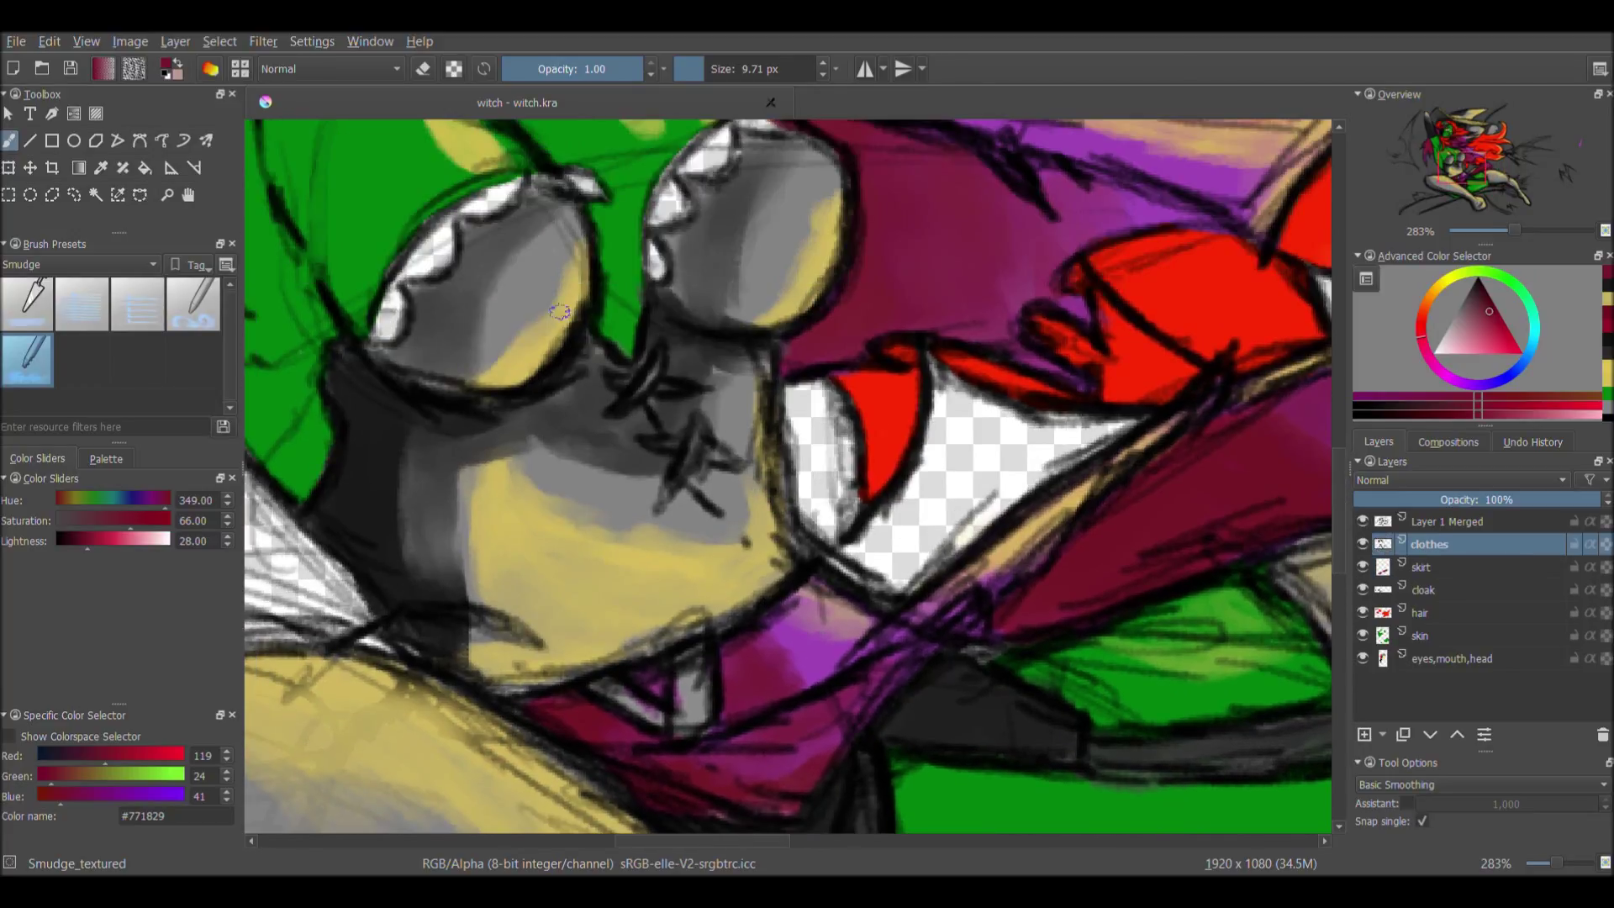
# - Smudge the gray, black and yellow transitions along the bent leg and the outstretched leg
pyautogui.scroll(-5, 497, 429)
pyautogui.scroll(6, 872, 407)
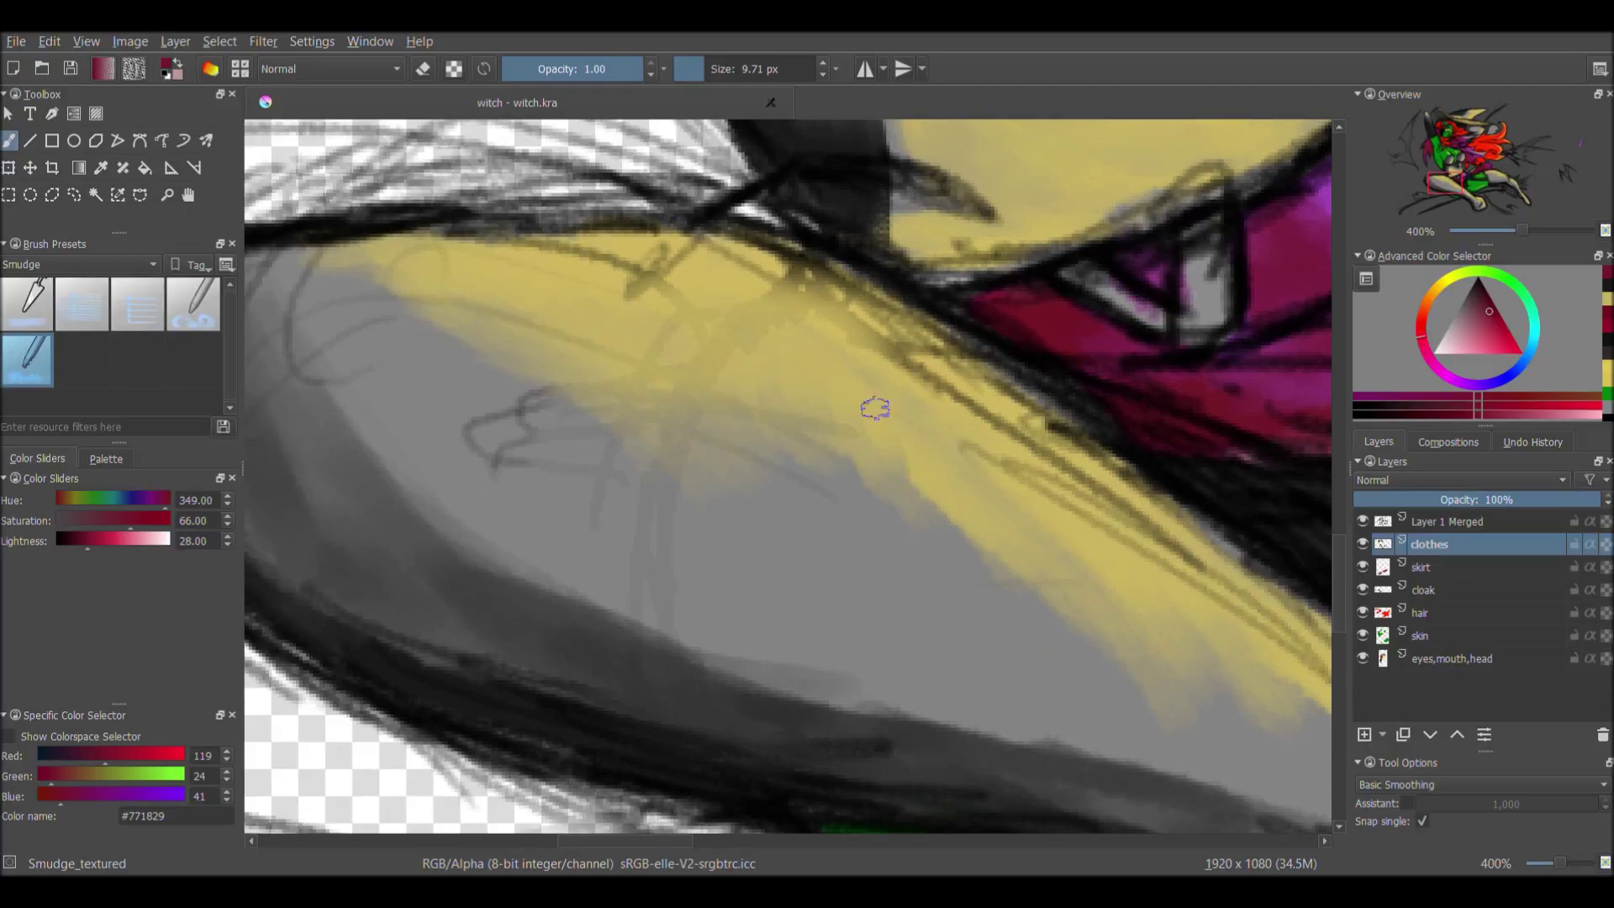
pyautogui.moveTo(872, 407); pyautogui.dragTo(756, 336)
pyautogui.scroll(2, 683, 290)
pyautogui.moveTo(682, 291); pyautogui.dragTo(1171, 451)
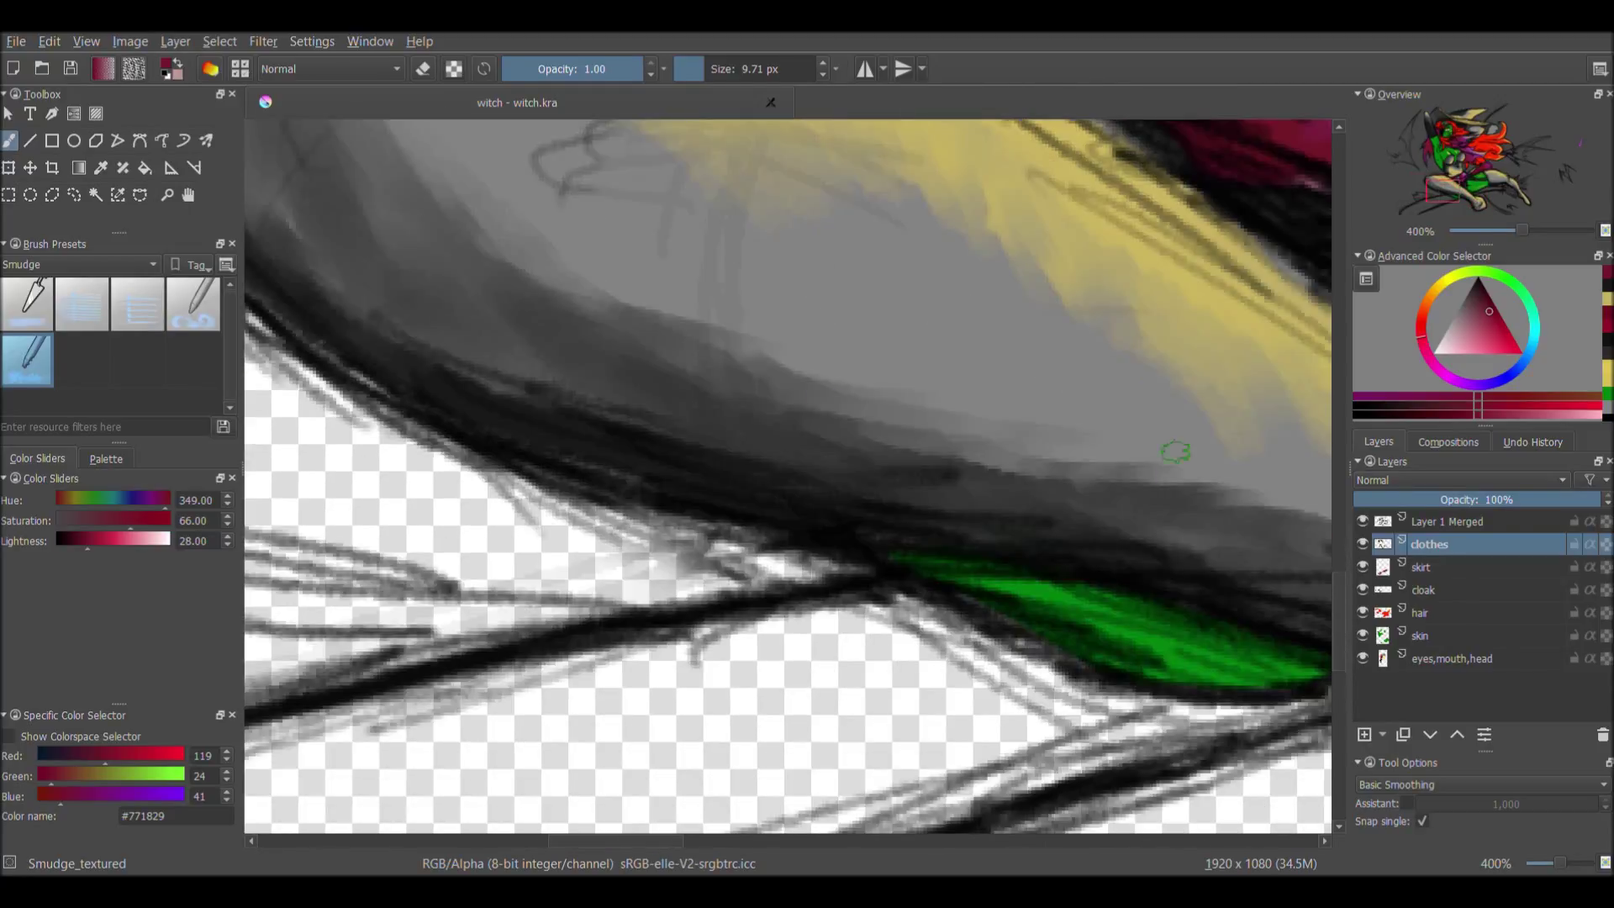
pyautogui.scroll(-2, 1085, 753)
pyautogui.moveTo(558, 595); pyautogui.dragTo(306, 343)
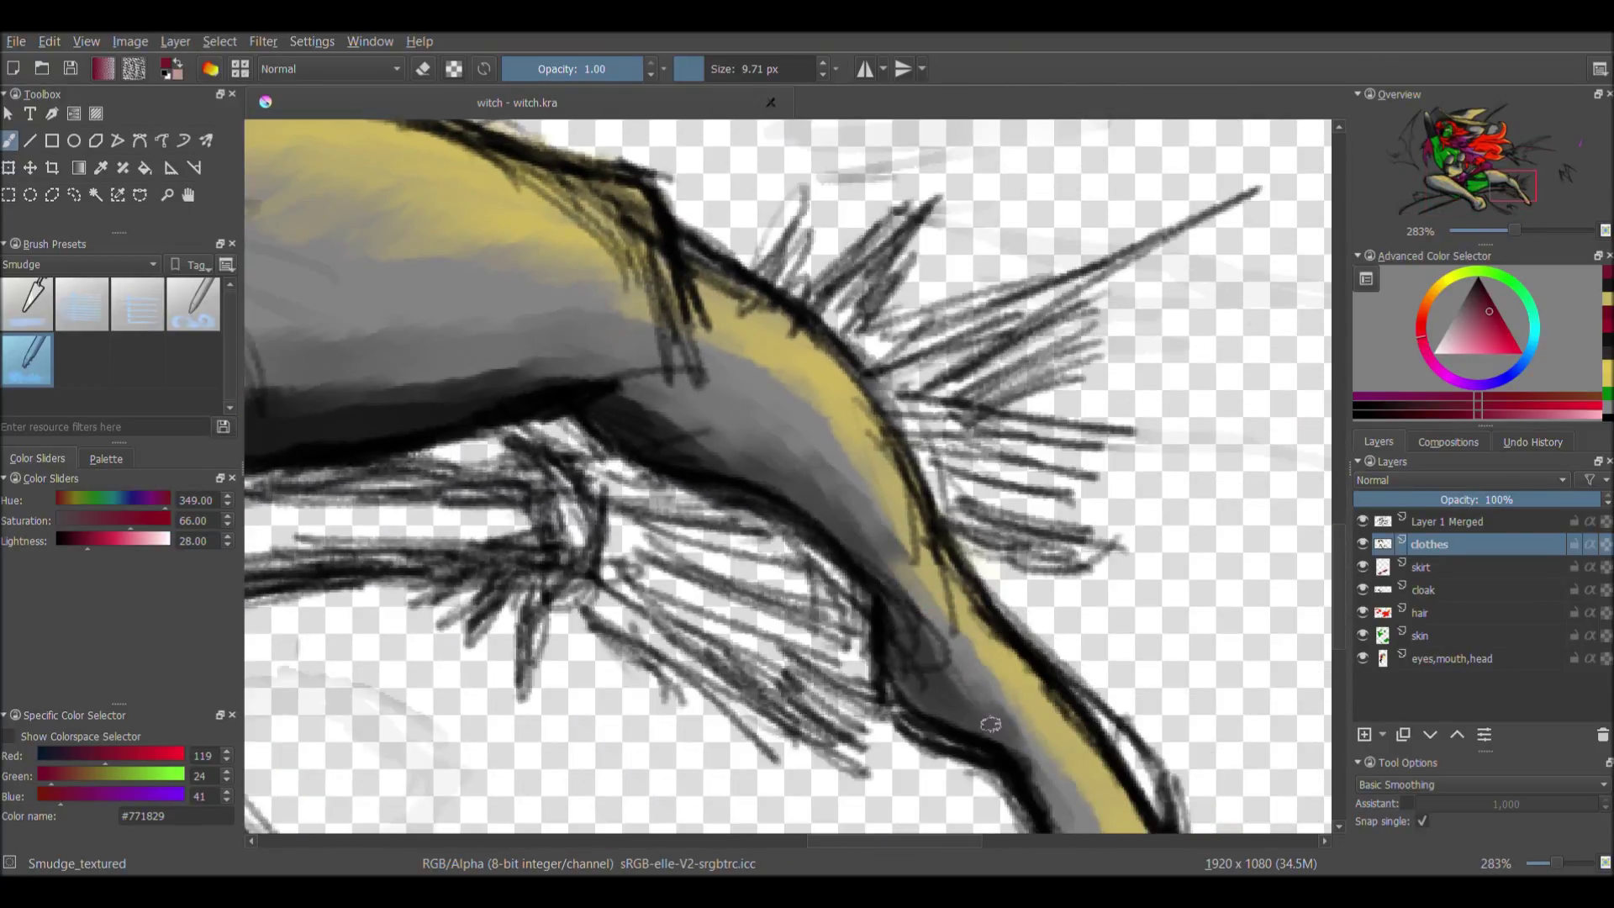
# - Paint the frilled trim of the corset cups white #ffffff with the Ink_brush_25 preset
pyautogui.scroll(-8, 991, 725)
pyautogui.press('/')
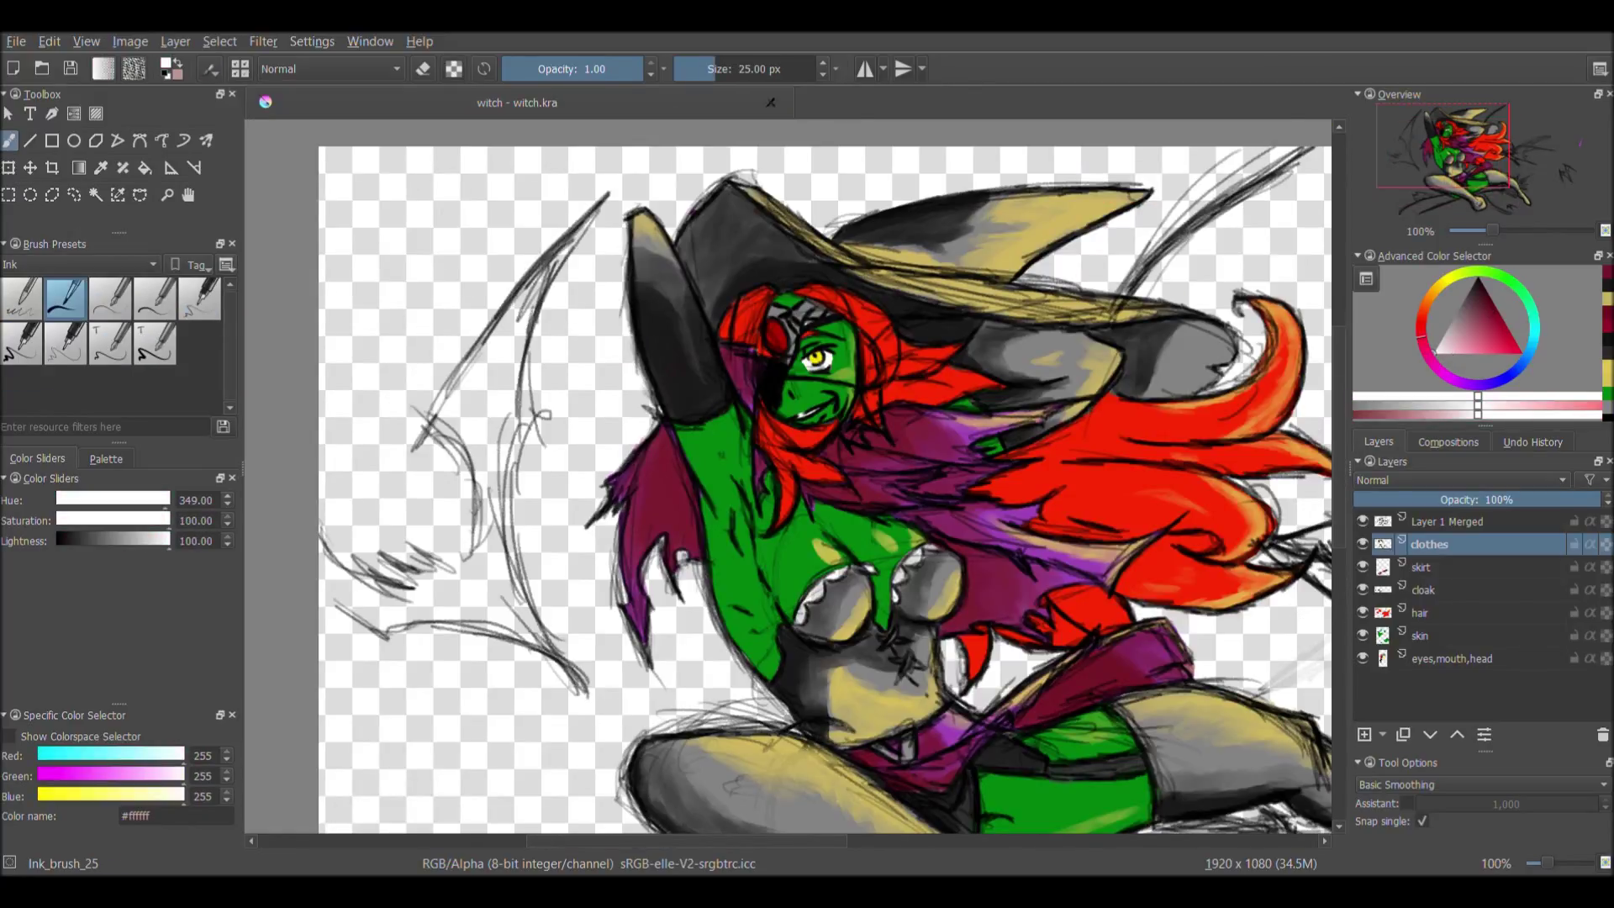
pyautogui.scroll(10, 694, 347)
pyautogui.scroll(-8, 694, 347)
# - Switch back to Bristles_wet and shade the raised arm and side of the body in dark greens #0c5d1c and #165a23
pyautogui.press('/')
pyautogui.keyDown('ctrl'); pyautogui.click(697, 423); pyautogui.keyUp('ctrl')
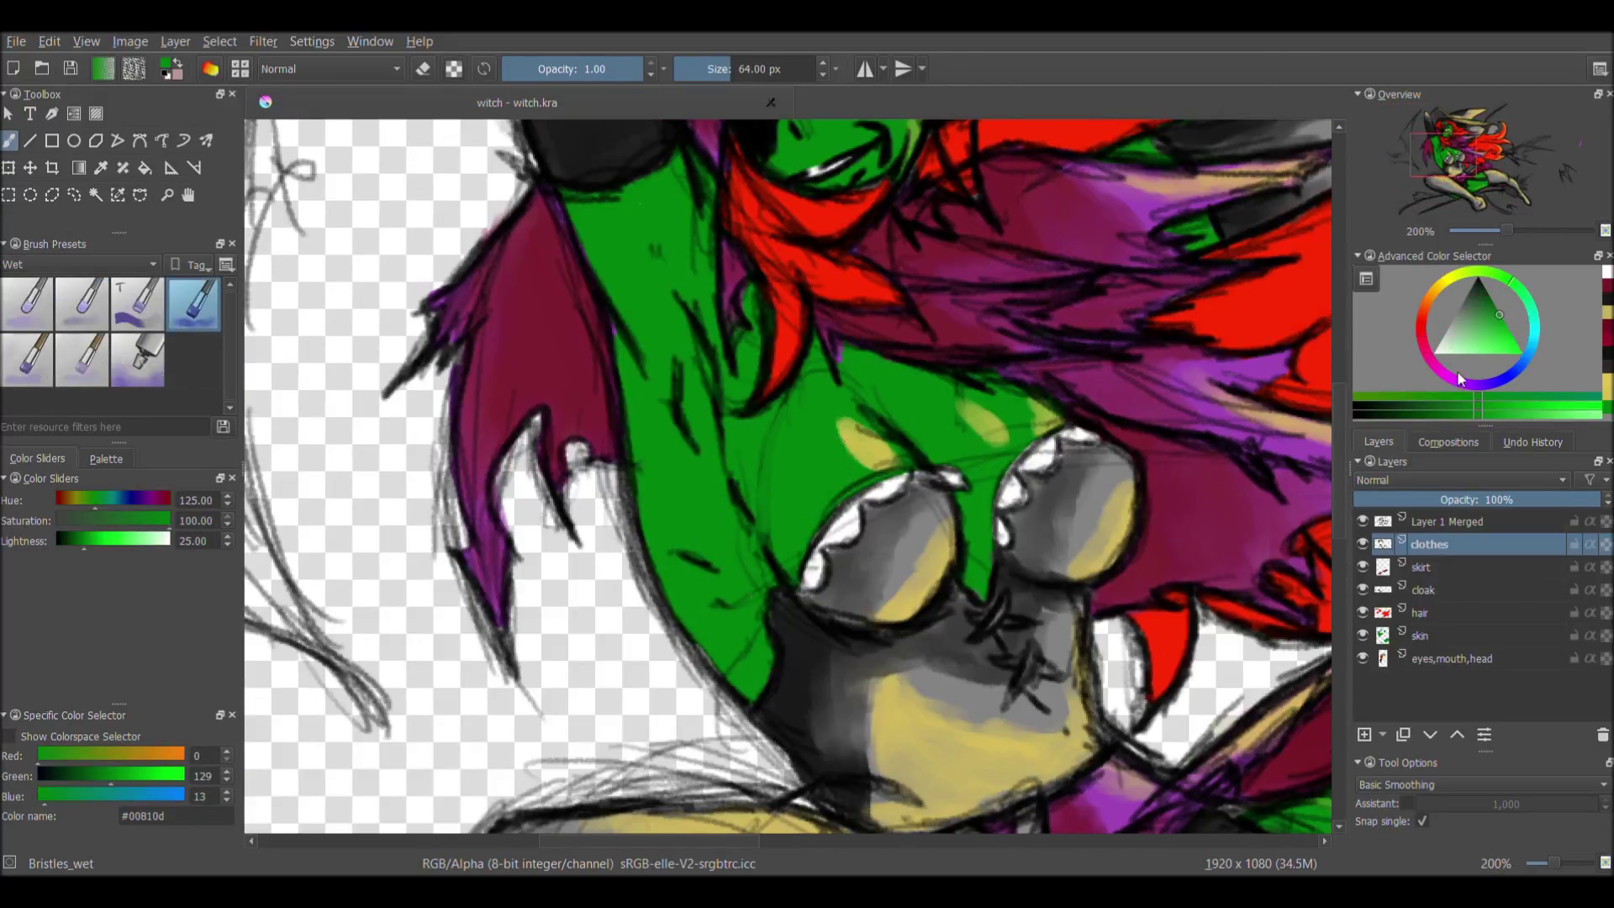
pyautogui.press('[')
pyautogui.moveTo(626, 359); pyautogui.dragTo(757, 685)
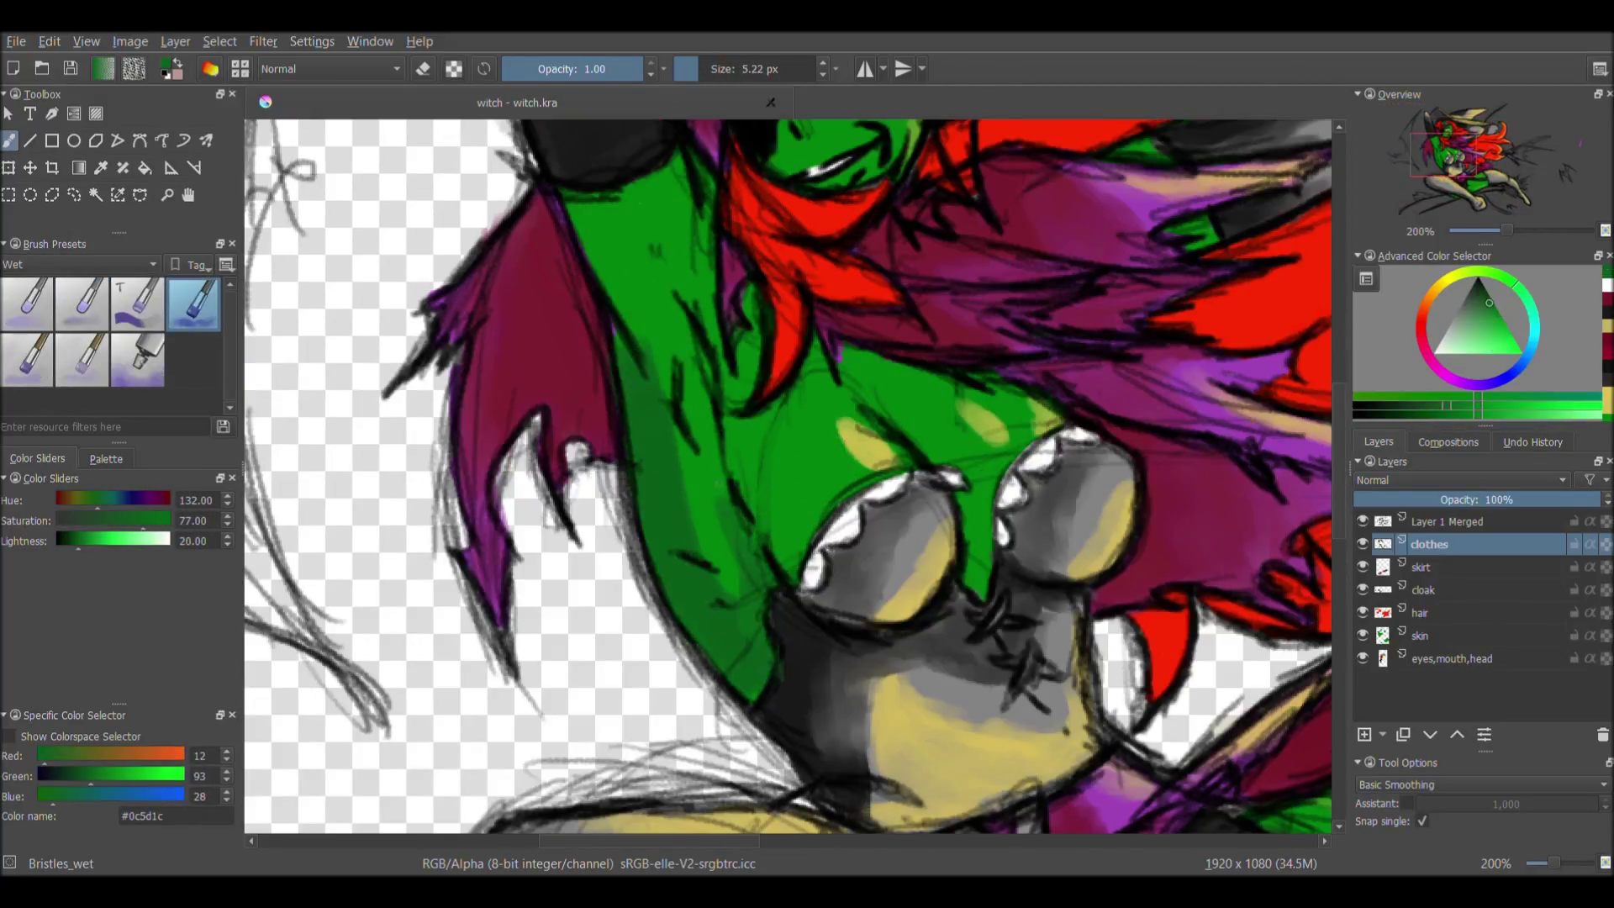
pyautogui.moveTo(656, 380); pyautogui.dragTo(555, 481)
pyautogui.keyDown('ctrl'); pyautogui.click(688, 398); pyautogui.keyUp('ctrl')
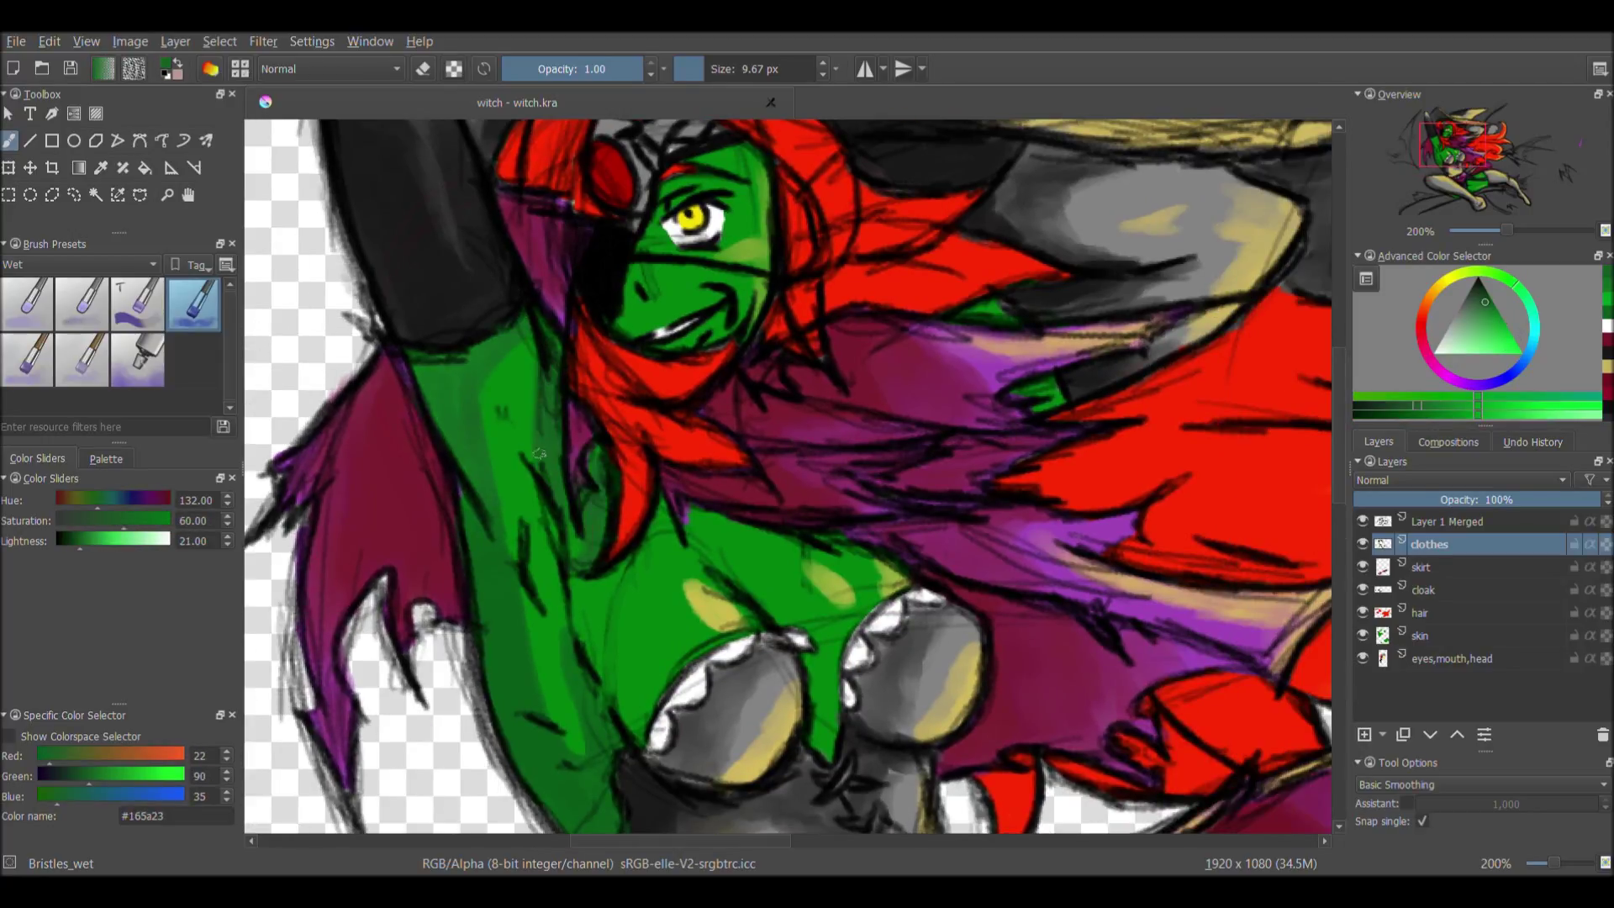
pyautogui.scroll(1, 594, 487)
pyautogui.scroll(-2, 656, 541)
# - Shade the chest and face in deep green #00340a and tint the lips with #ff344d at 5.23 px
pyautogui.moveTo(696, 471); pyautogui.dragTo(552, 369)
pyautogui.keyDown('ctrl'); pyautogui.click(340, 379); pyautogui.keyUp('ctrl')
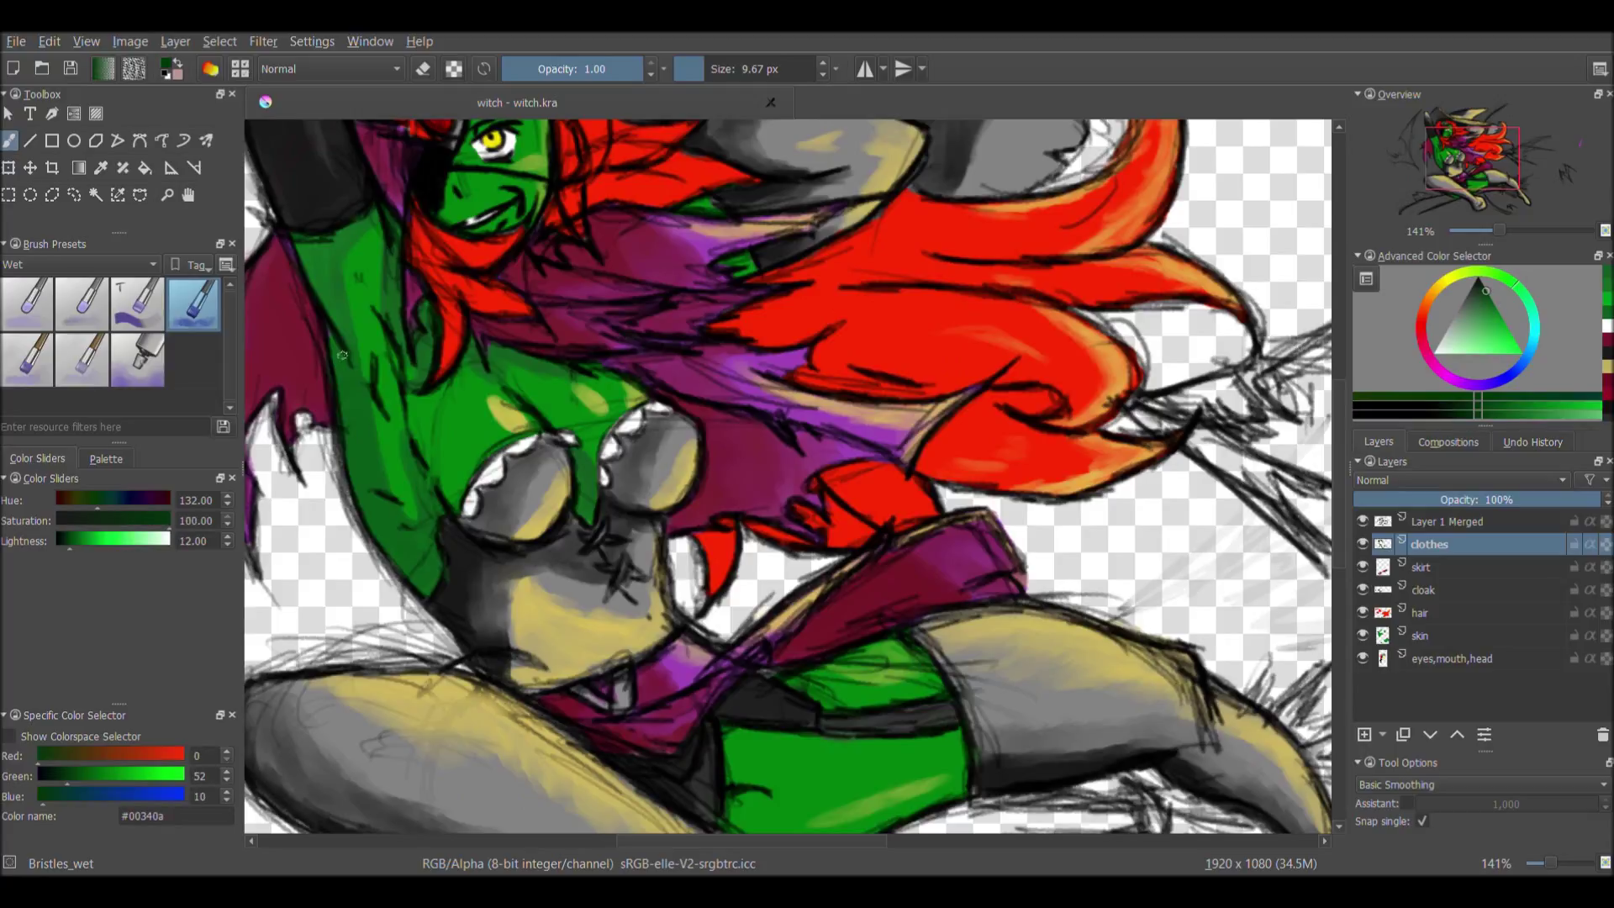
pyautogui.scroll(2, 610, 278)
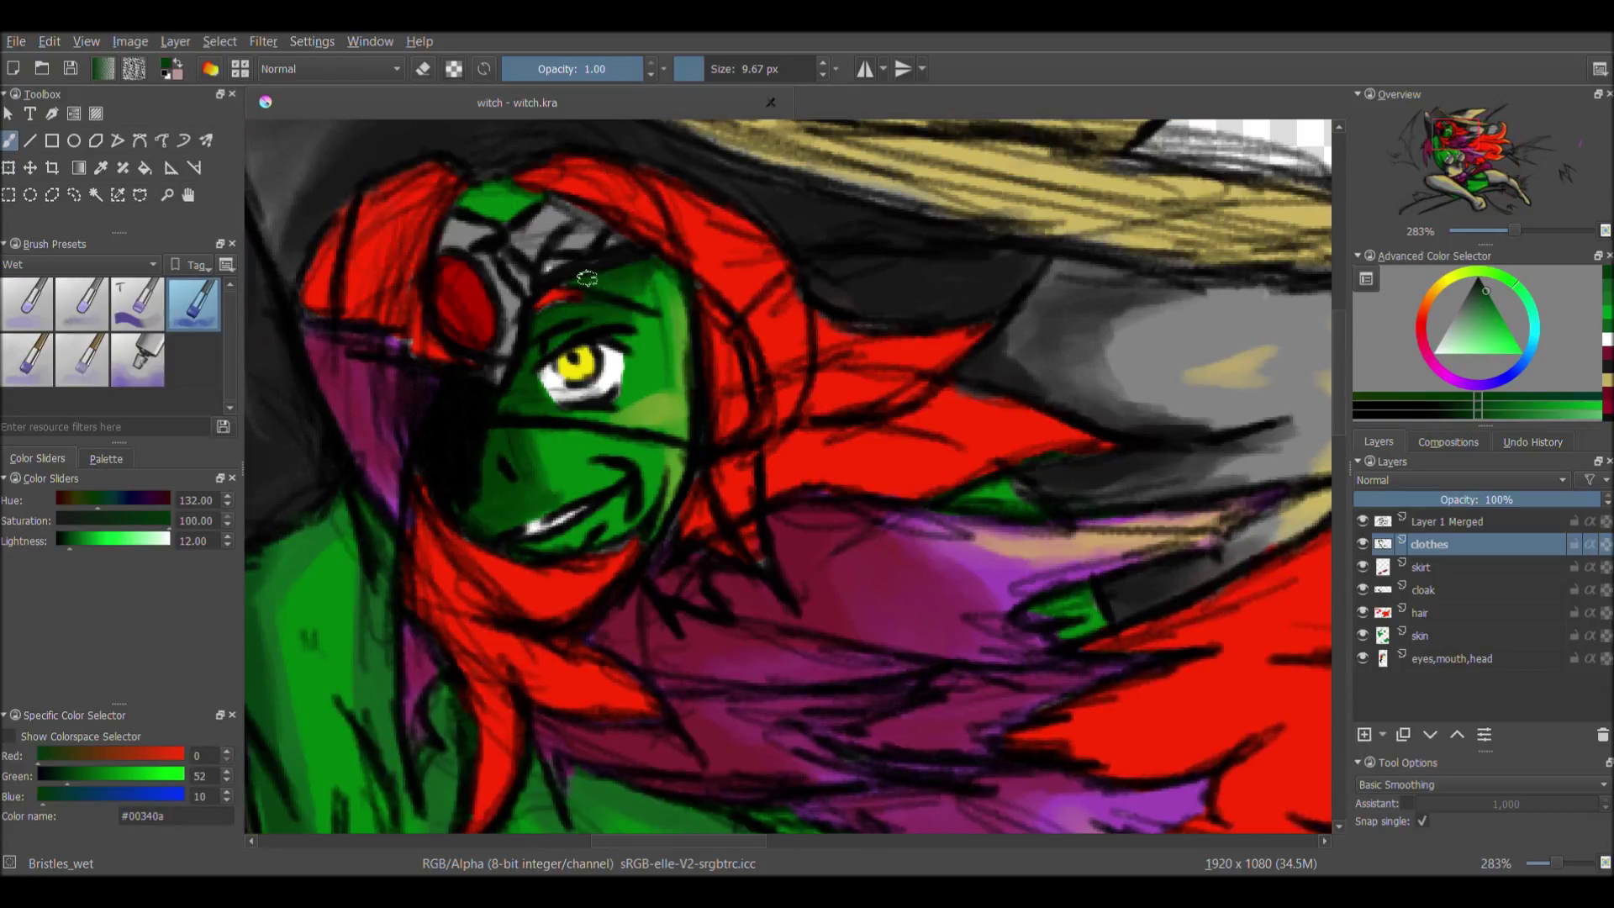
pyautogui.keyDown('ctrl'); pyautogui.click(547, 547); pyautogui.keyUp('ctrl')
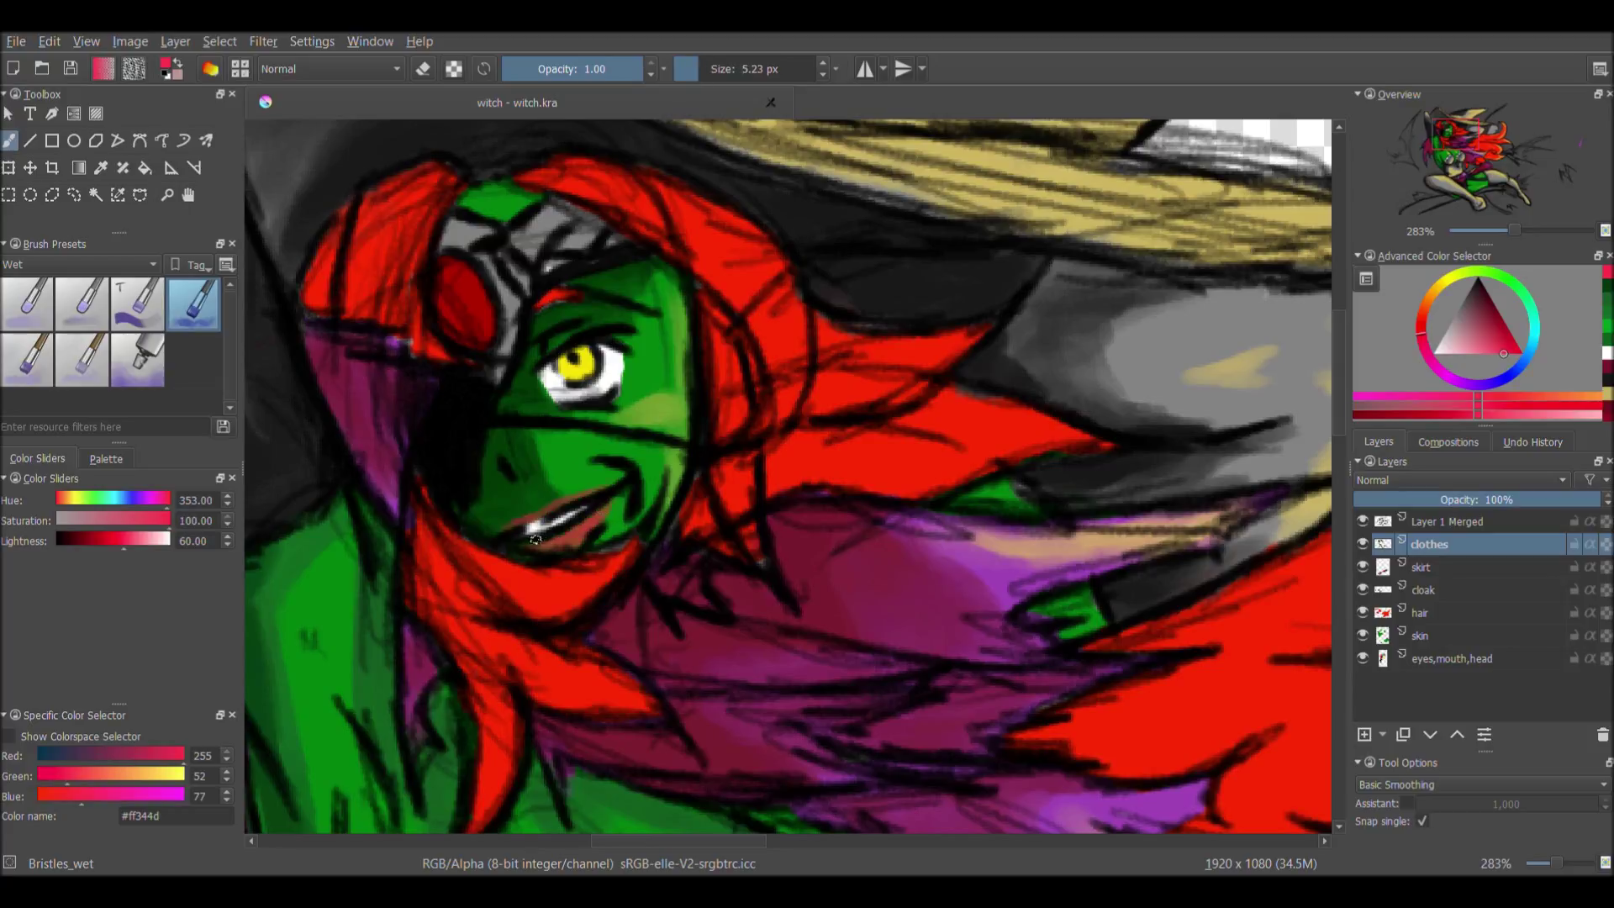
pyautogui.moveTo(574, 452); pyautogui.dragTo(476, 478)
# - Sample dark green #064010 and shade the exposed thighs with a 12.48 px brush
pyautogui.keyDown('ctrl'); pyautogui.click(471, 370); pyautogui.keyUp('ctrl')
pyautogui.scroll(-5, 789, 475)
pyautogui.scroll(3, 789, 475)
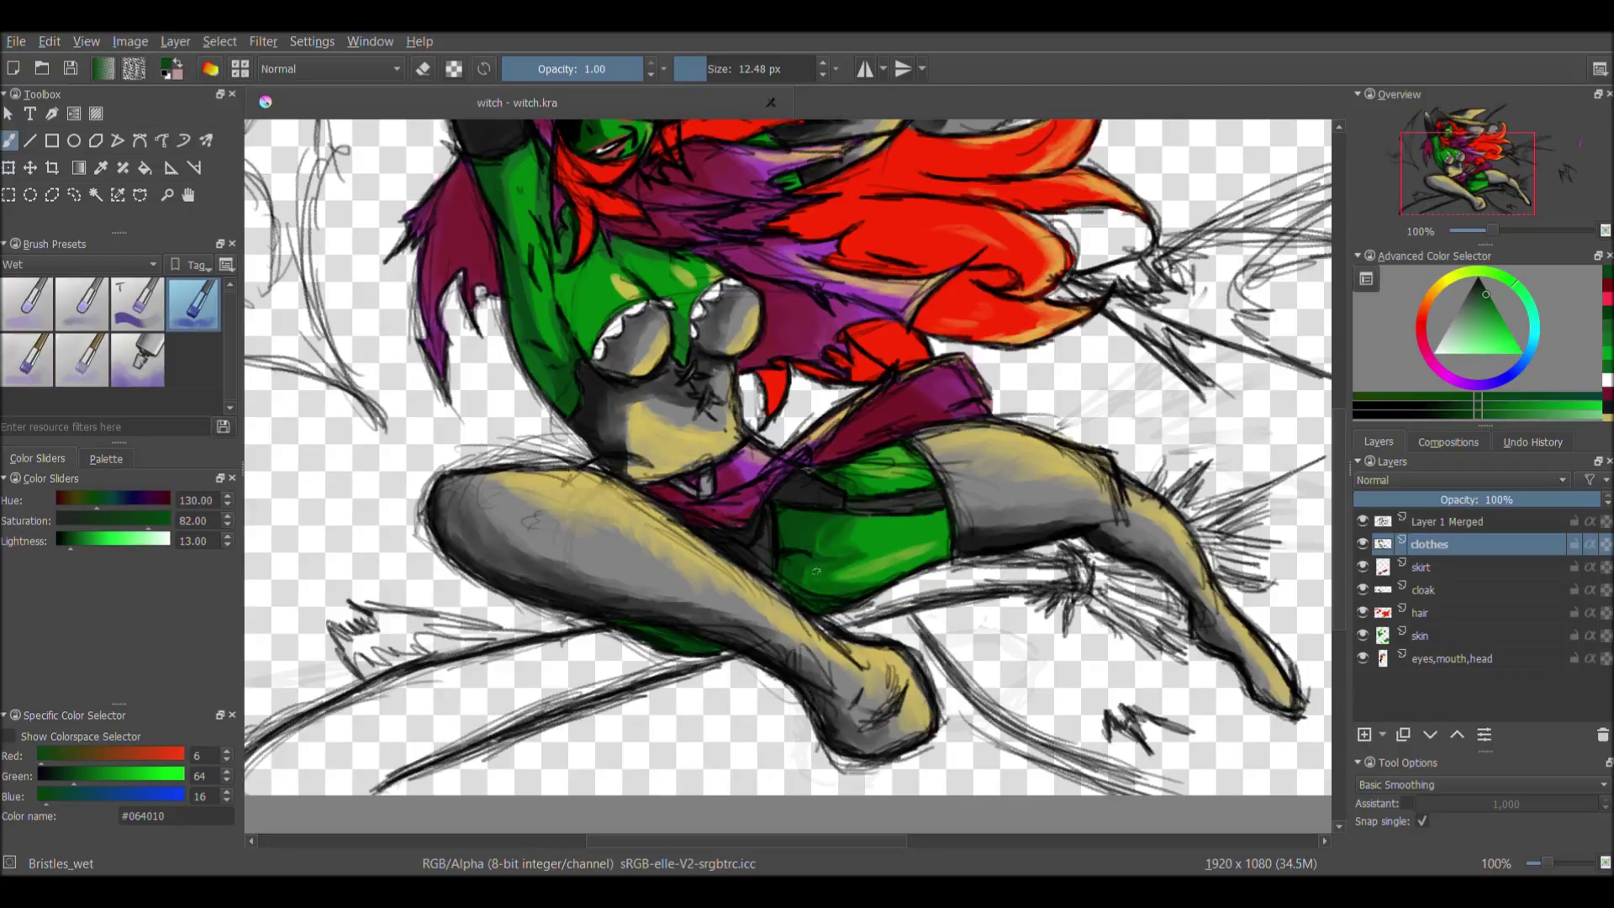
# - Shade the hair around the face and under the chin with dark red #aa0f0c on the hair layer, using Bristles_wet at 15.54 px
pyautogui.scroll(4, 823, 583)
pyautogui.scroll(-1, 723, 404)
pyautogui.press('/')
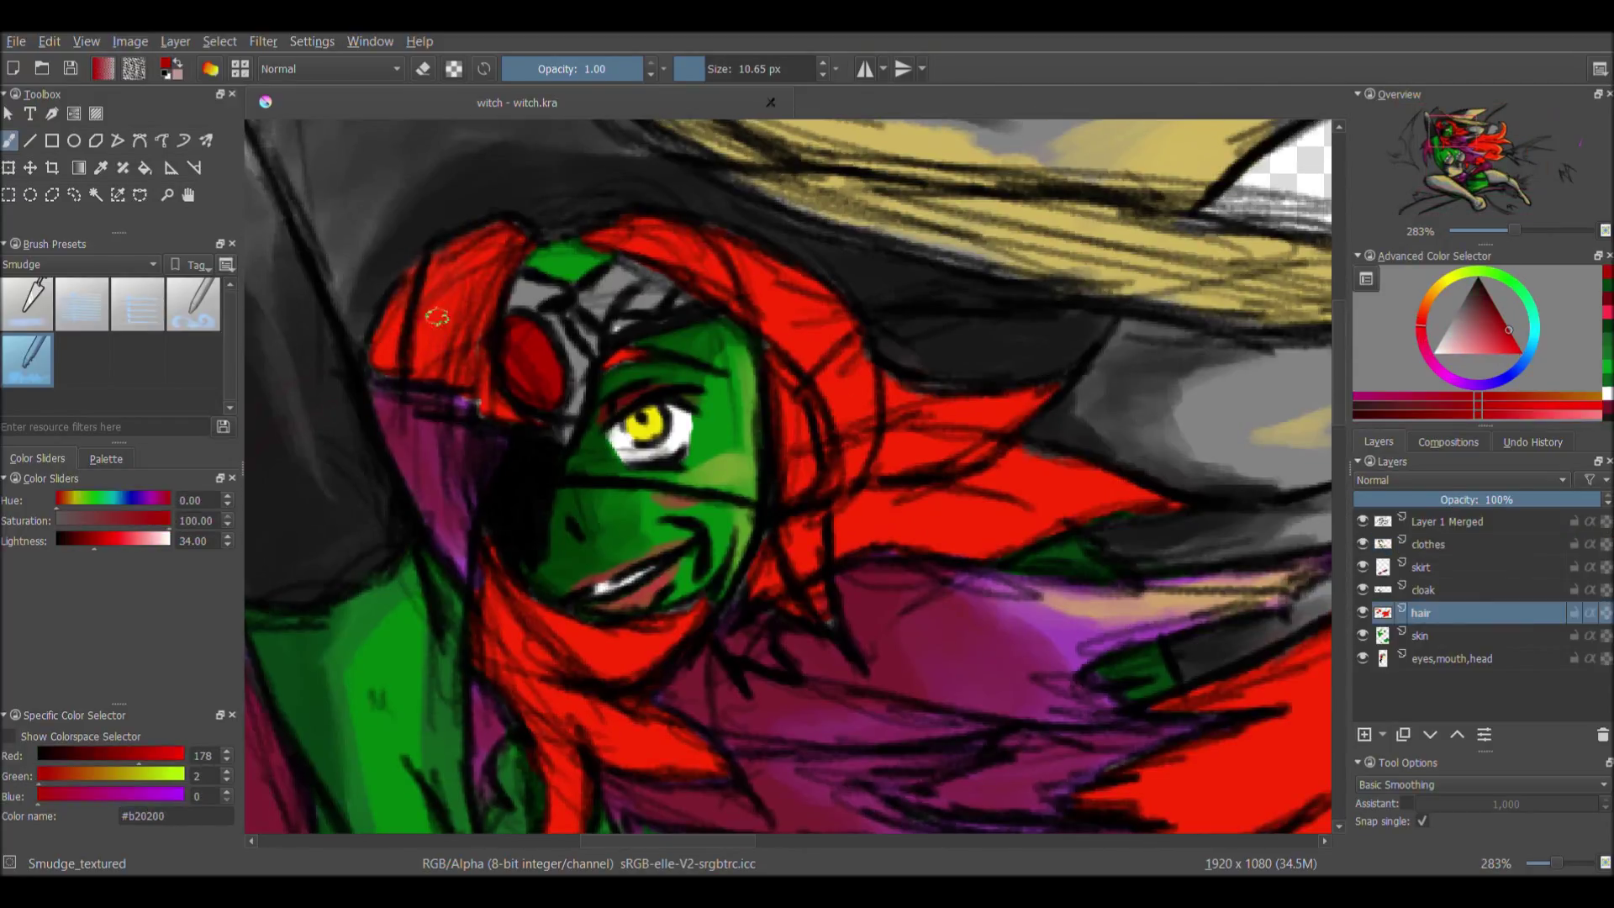
pyautogui.keyDown('ctrl'); pyautogui.click(975, 519); pyautogui.keyUp('ctrl')
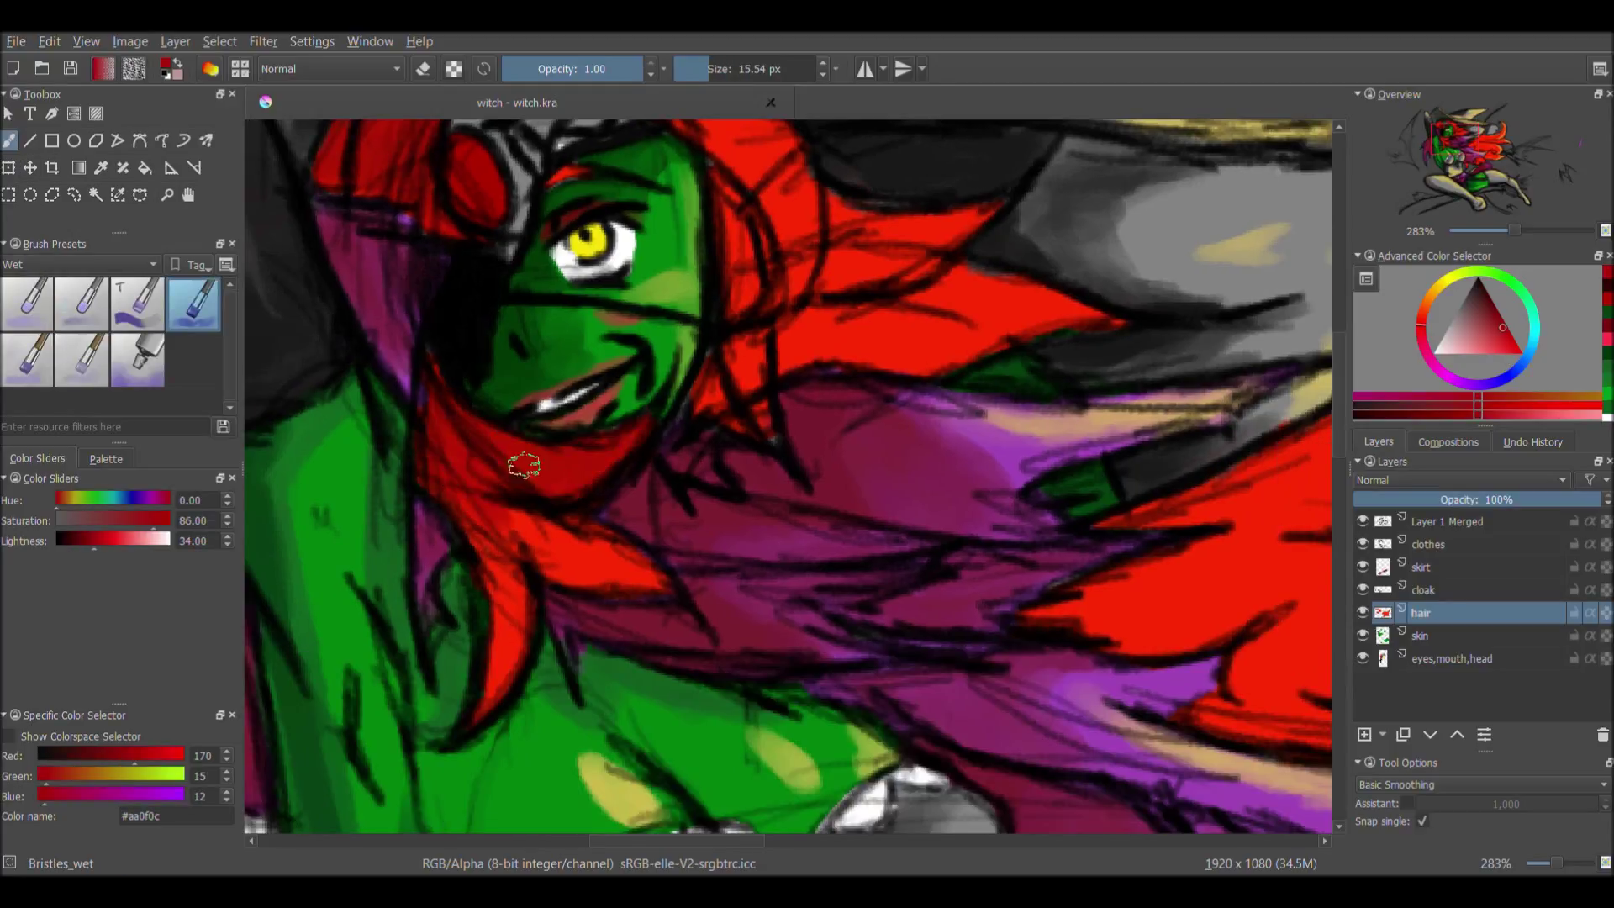
pyautogui.moveTo(523, 465); pyautogui.dragTo(642, 577)
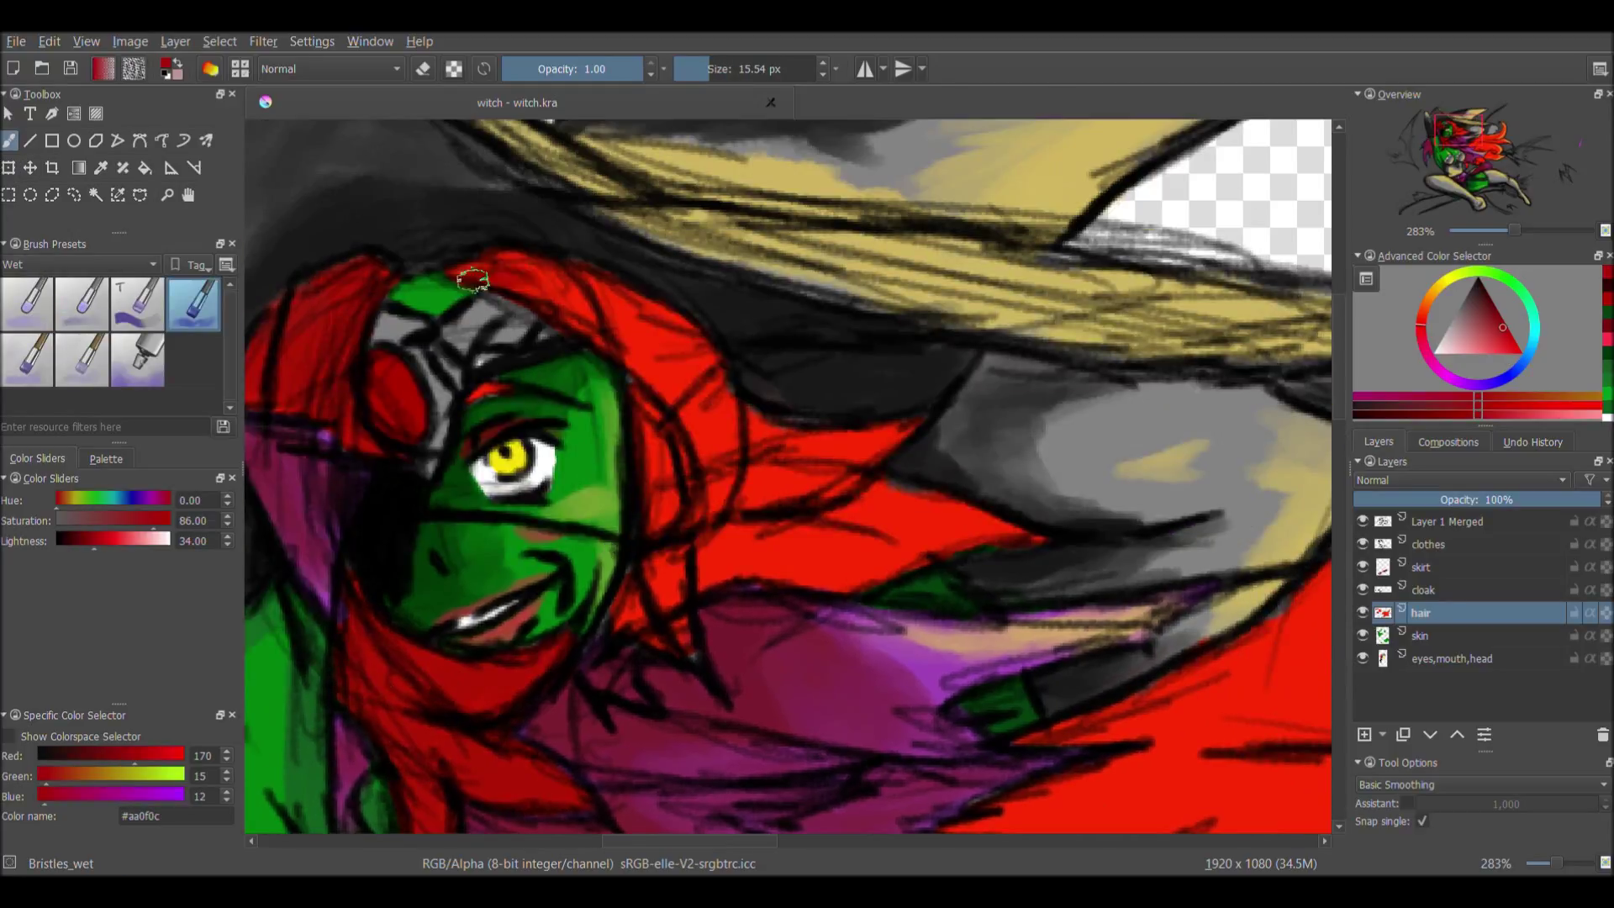
pyautogui.moveTo(588, 302)
pyautogui.mouseDown()
pyautogui.moveTo(696, 404)
pyautogui.moveTo(688, 616)
pyautogui.mouseUp()
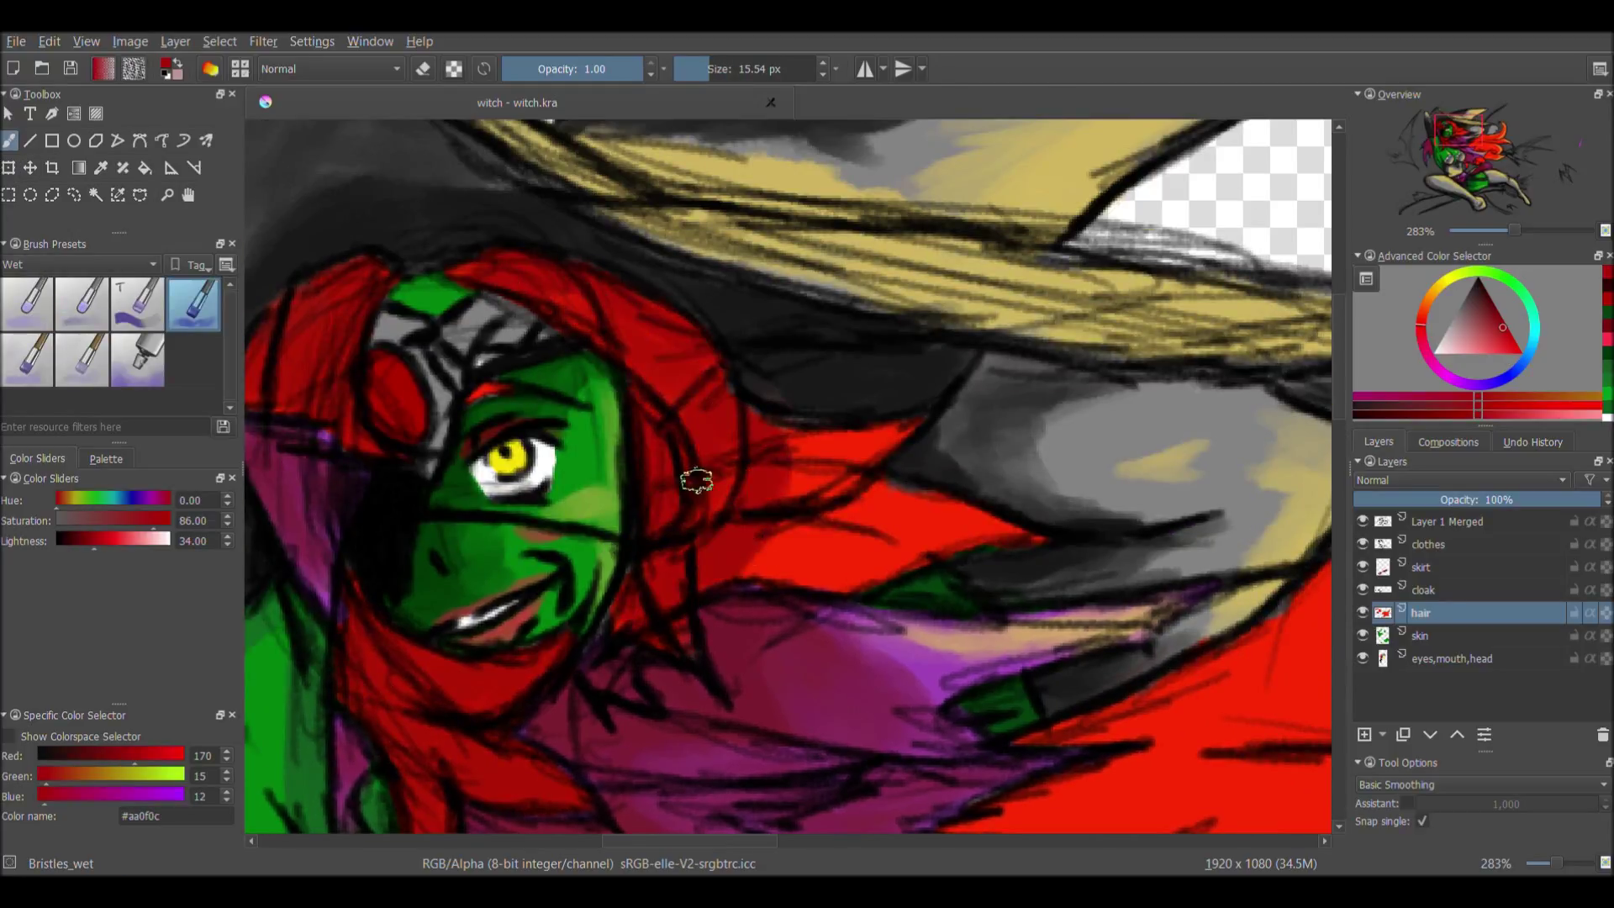
pyautogui.moveTo(696, 480); pyautogui.dragTo(894, 504)
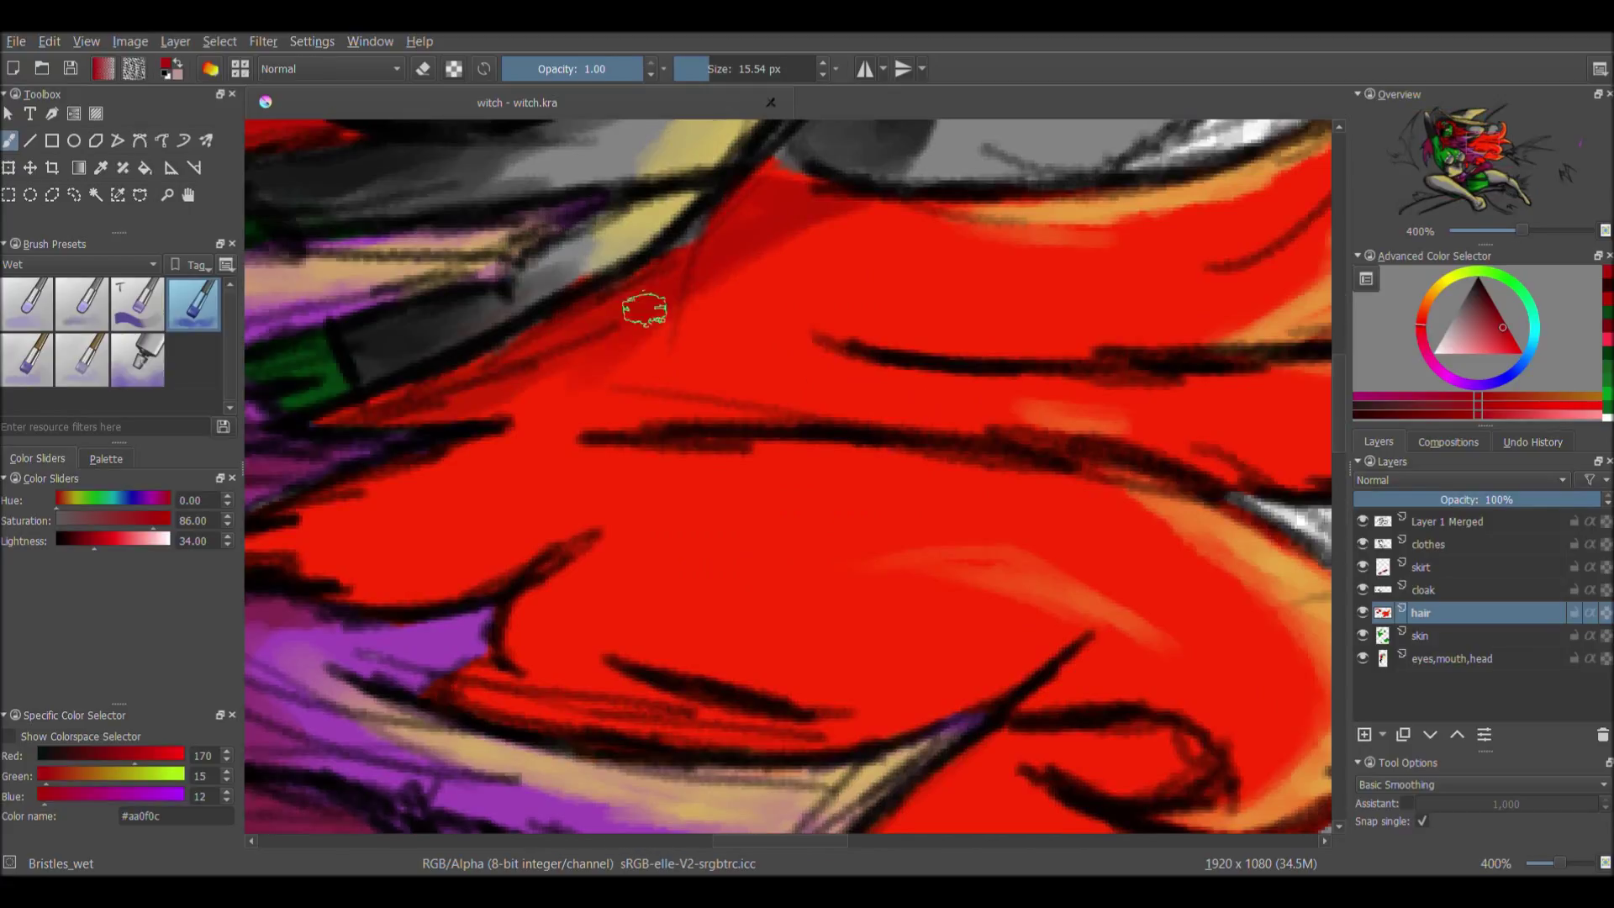
# - Extend the #aa0f0c shading to the roots of the flowing hair and the strands showing below the cloak
pyautogui.moveTo(641, 310)
pyautogui.mouseDown()
pyautogui.moveTo(377, 506)
pyautogui.moveTo(494, 710)
pyautogui.moveTo(403, 504)
pyautogui.moveTo(710, 421)
pyautogui.mouseUp()
pyautogui.press('-')
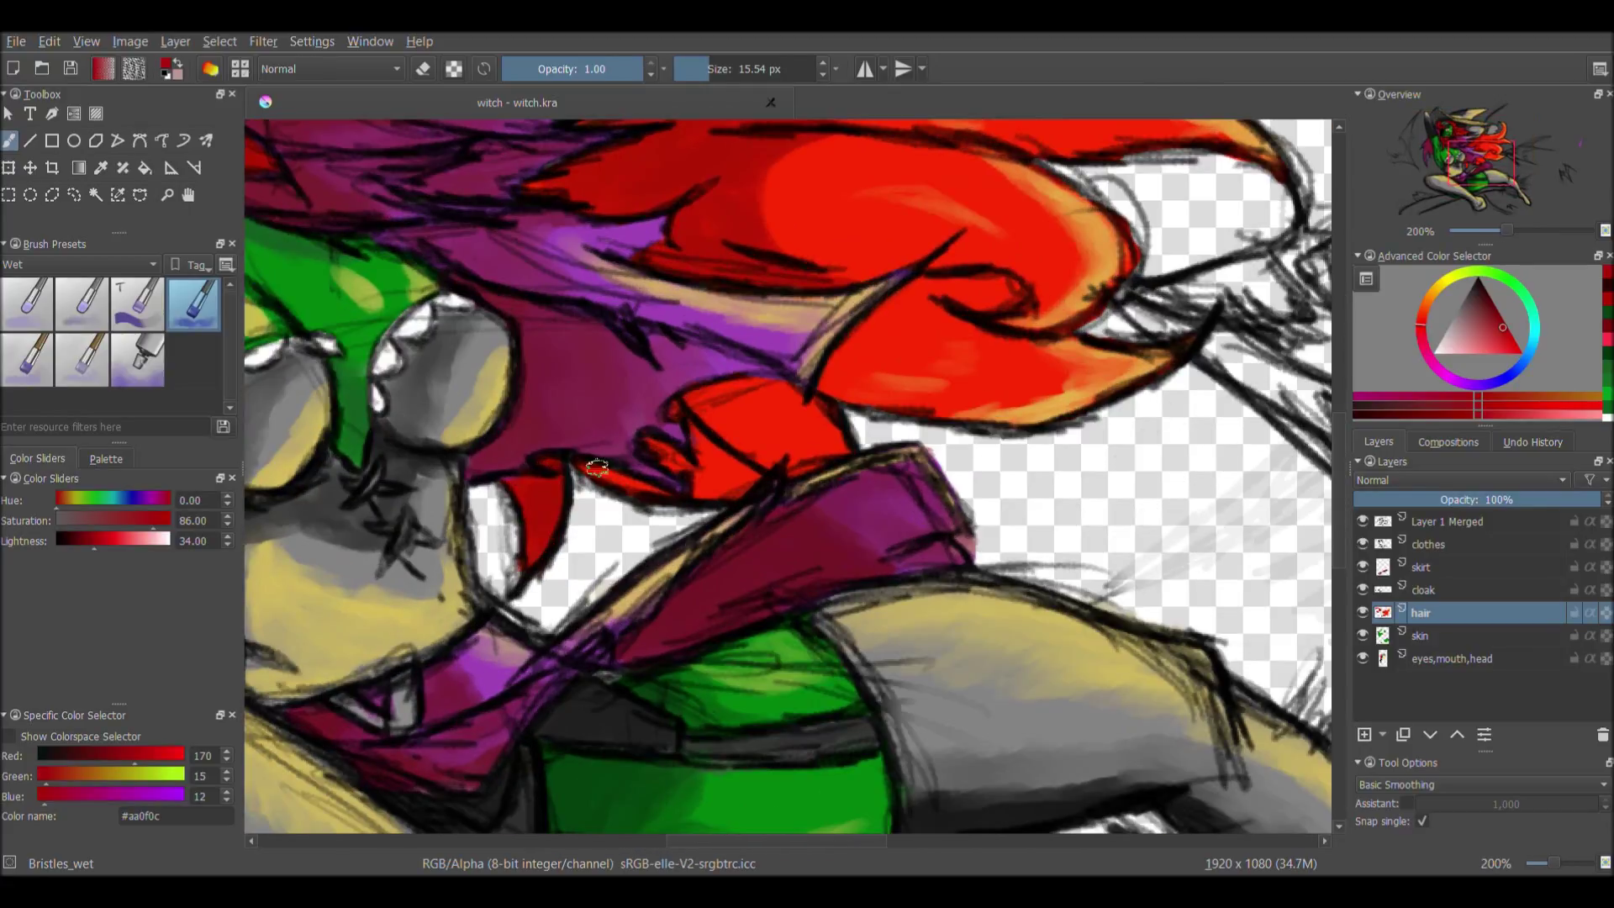
pyautogui.moveTo(597, 468); pyautogui.dragTo(756, 412)
pyautogui.moveTo(756, 412); pyautogui.dragTo(841, 387)
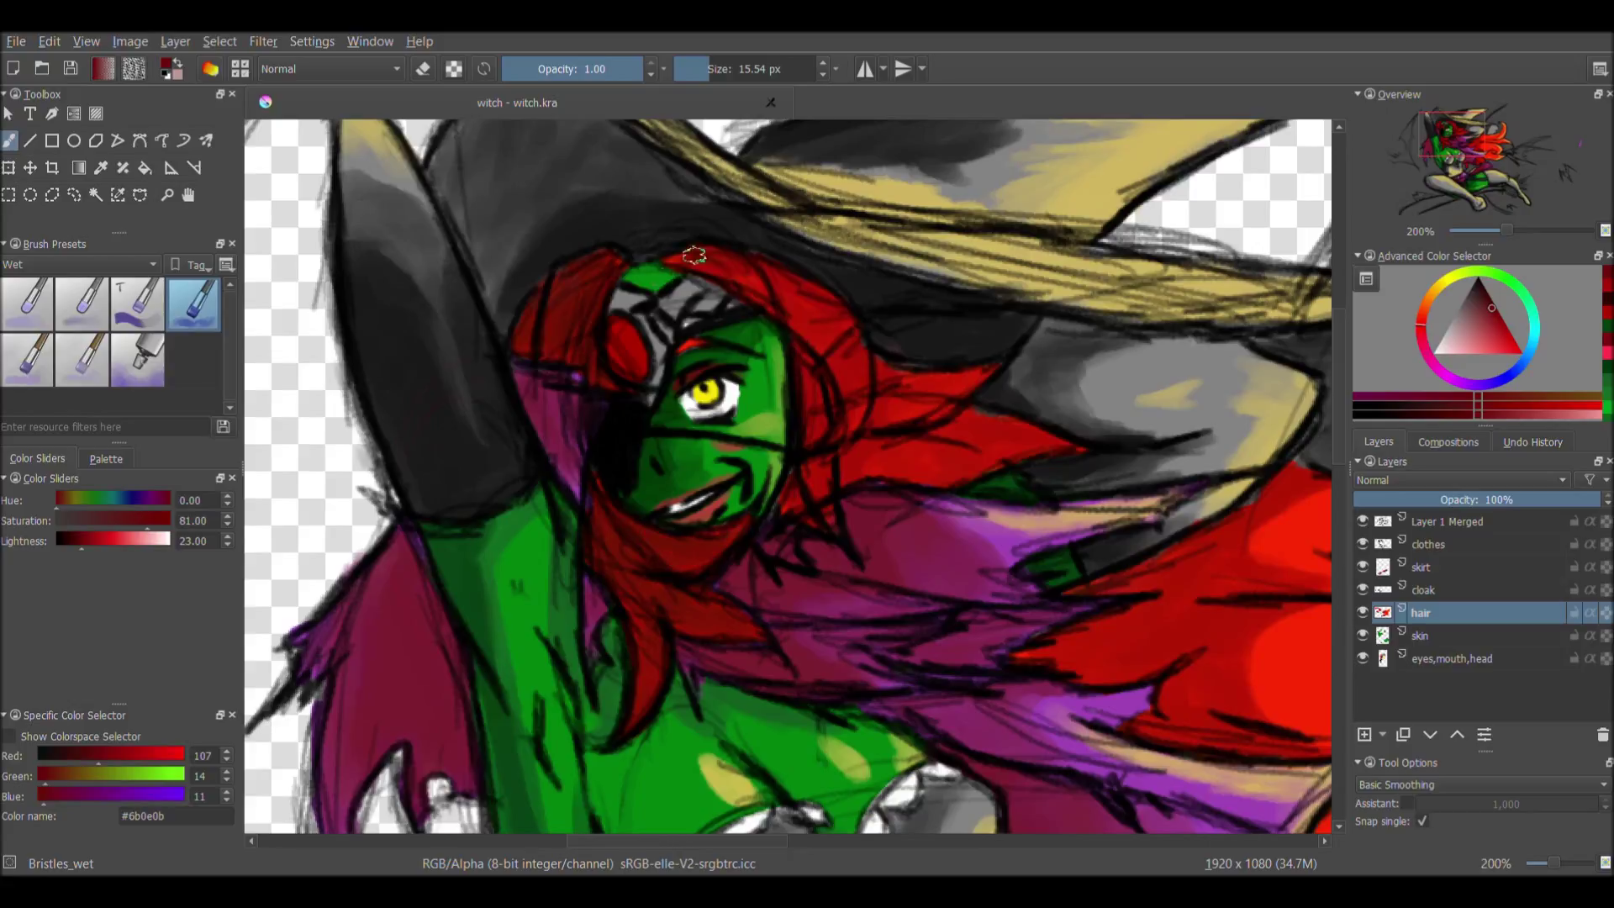
# - Deepen the hair shadows with #6b0e0b and blend the flowing strands with Smudge_textured at 18.63 px
pyautogui.moveTo(799, 324); pyautogui.dragTo(874, 470)
pyautogui.moveTo(1051, 521); pyautogui.dragTo(950, 622)
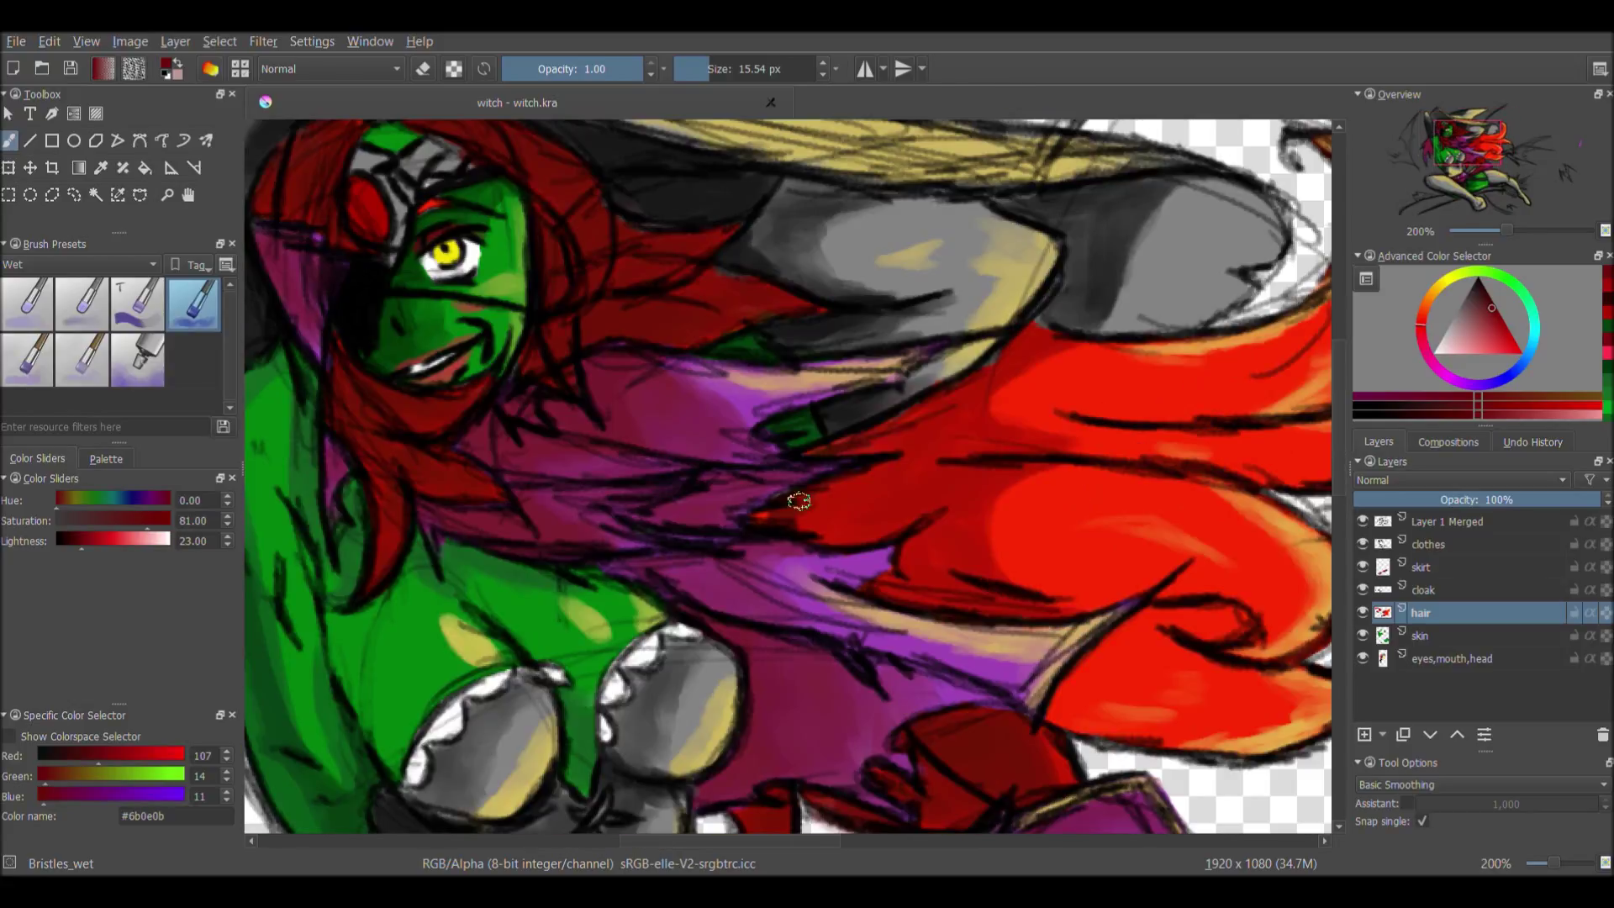
pyautogui.moveTo(810, 479); pyautogui.dragTo(865, 485)
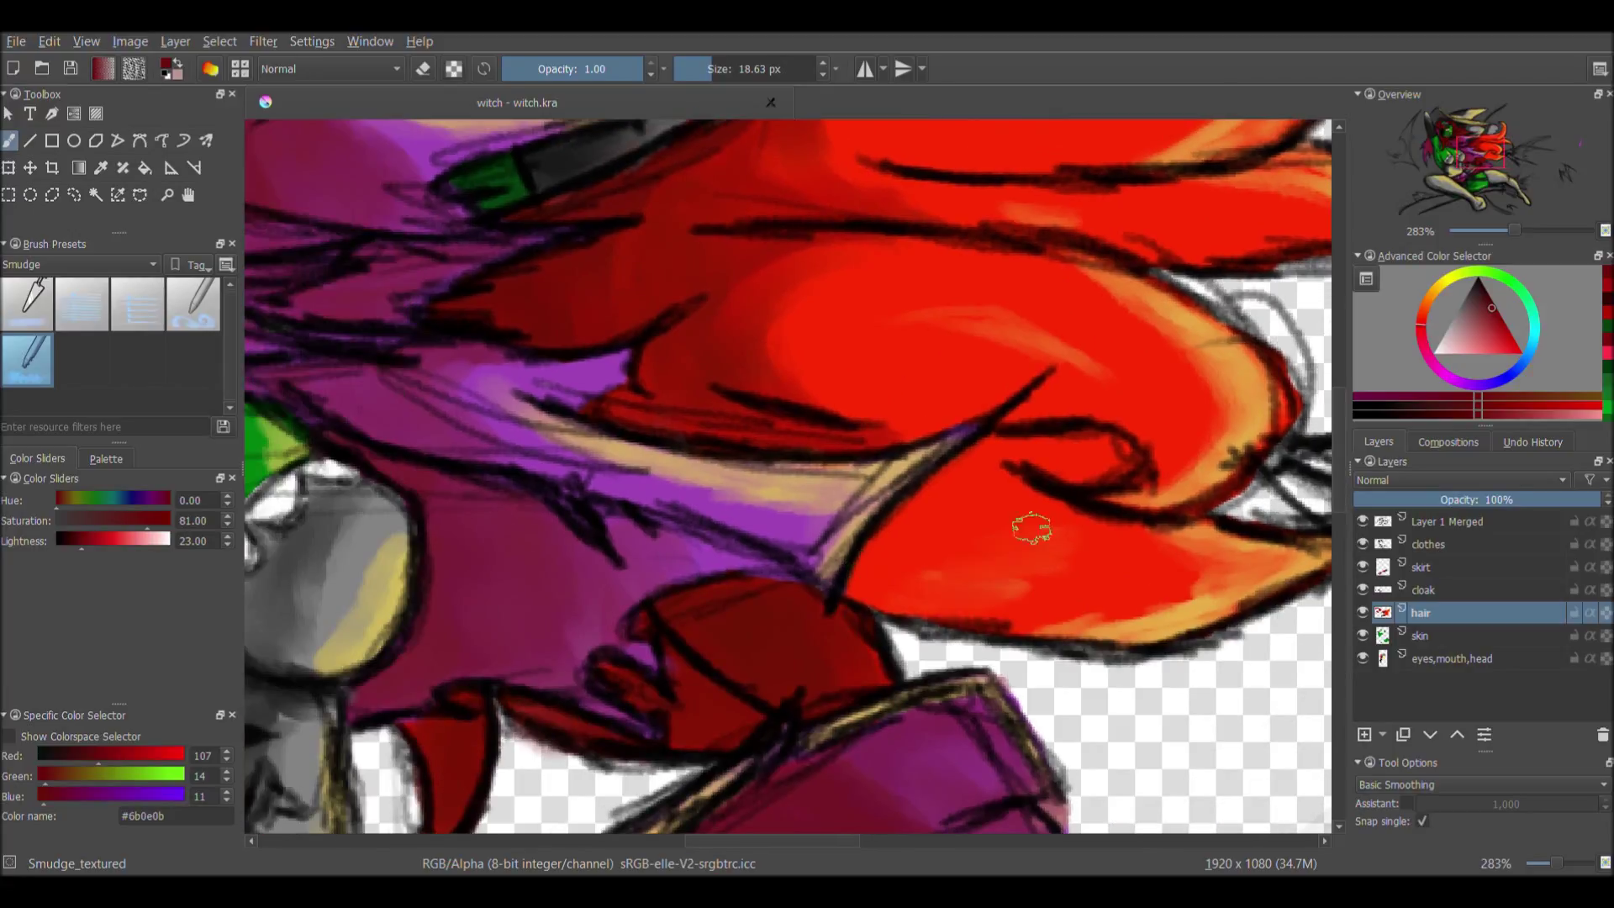
pyautogui.moveTo(1031, 529); pyautogui.dragTo(1166, 500)
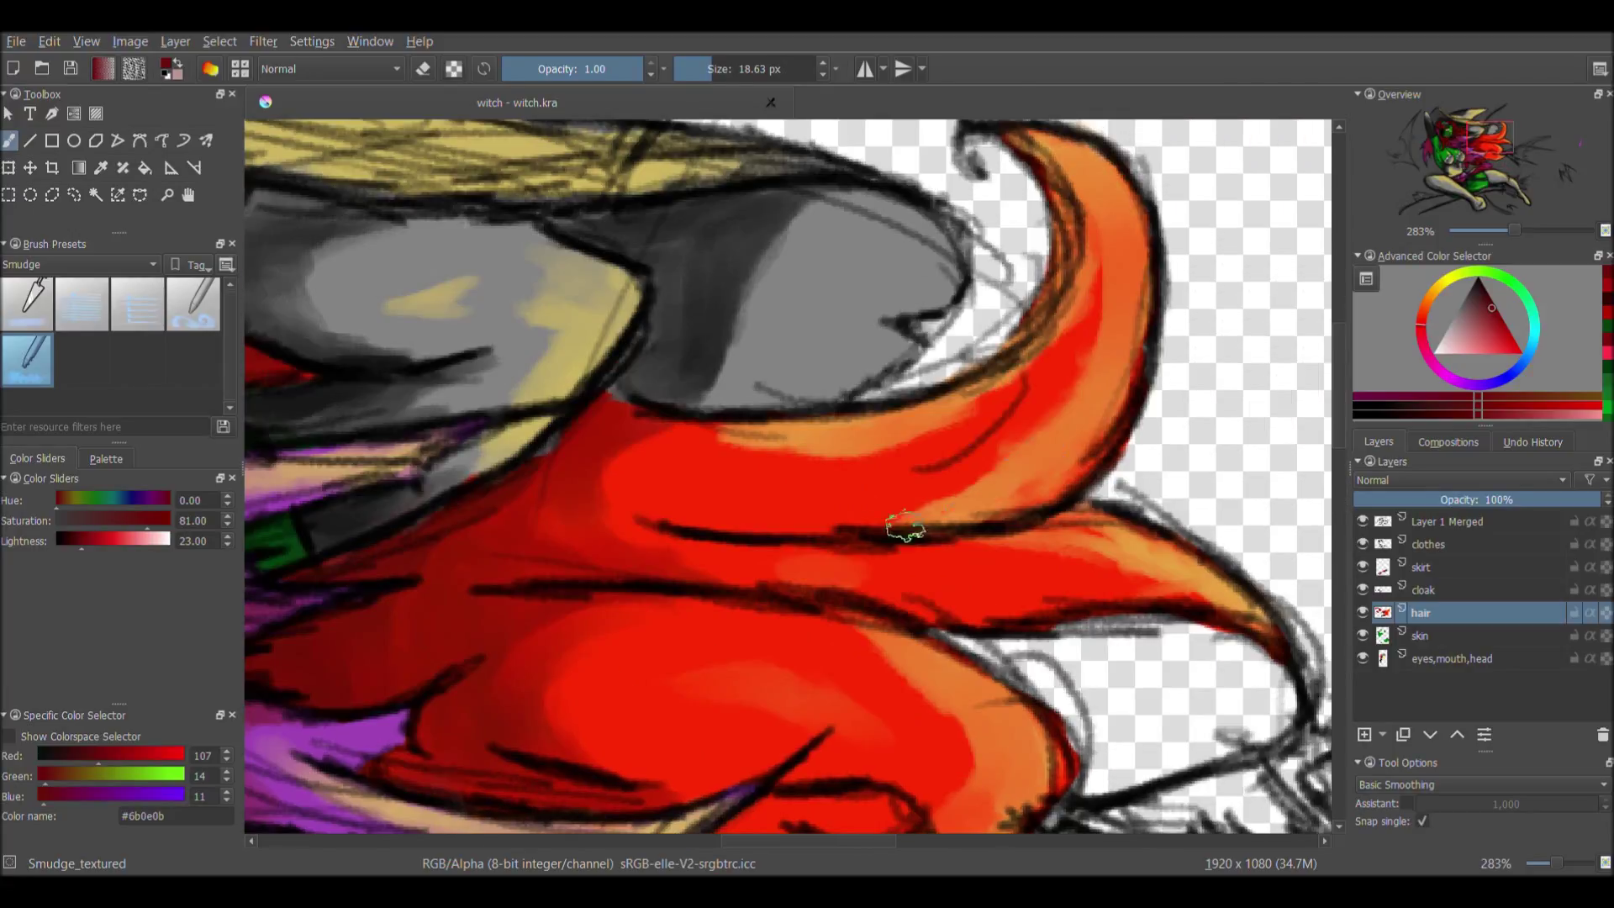
pyautogui.moveTo(1084, 555); pyautogui.dragTo(901, 528)
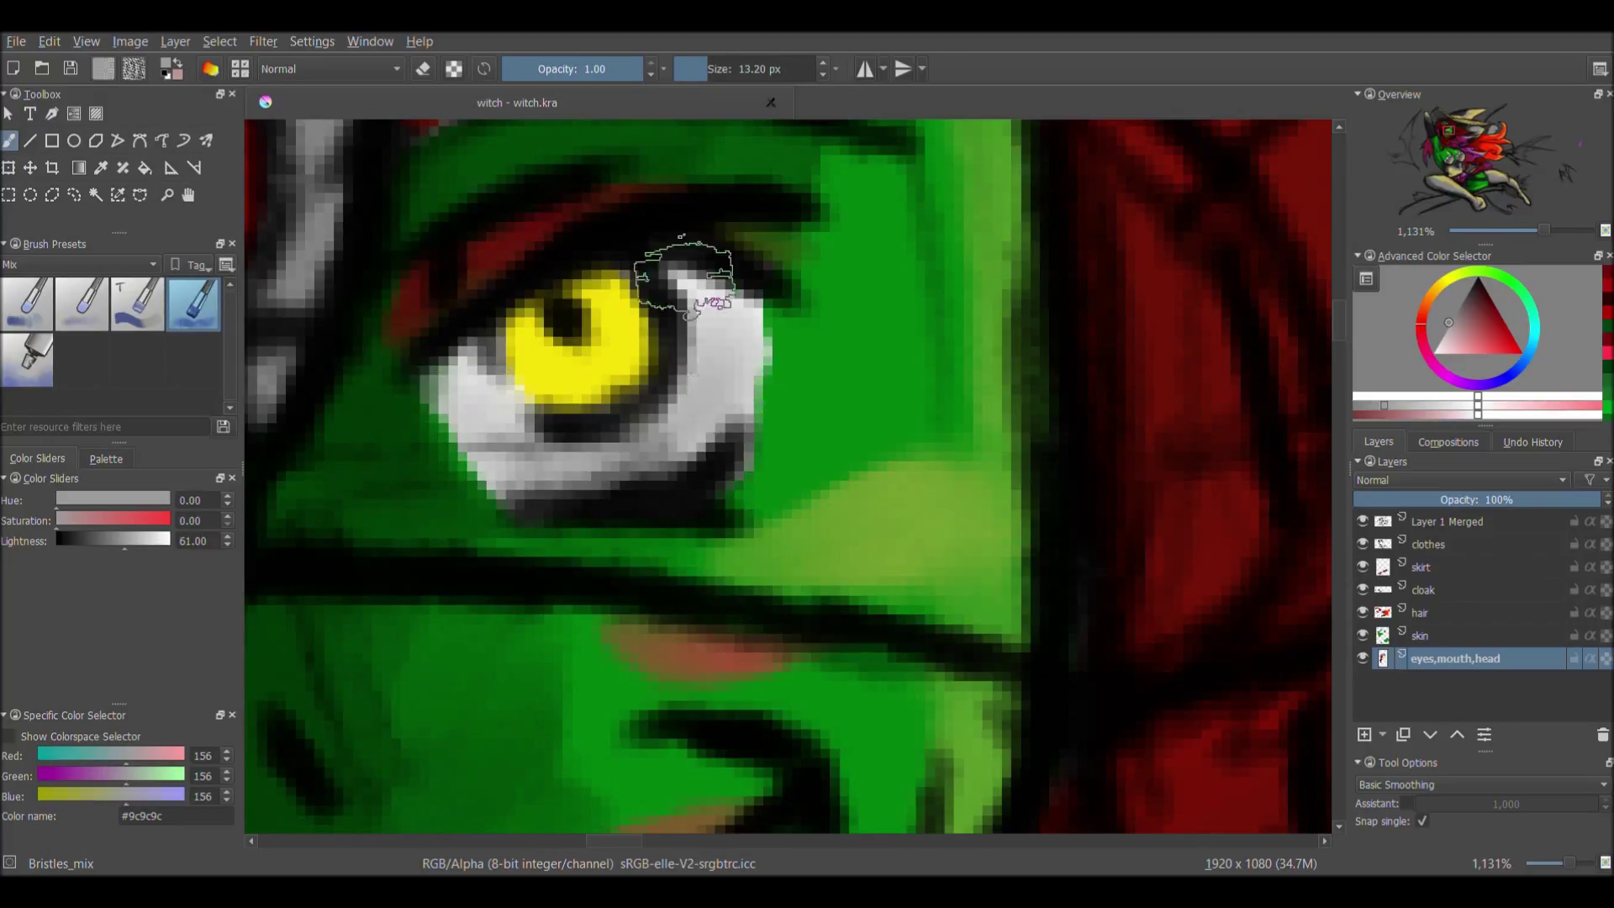
# - With Bristles_mix at 13.20 px, paint the iris yellow #ffe200 and shade the forehead gem dark red and its headpiece #404040
pyautogui.keyDown('ctrl'); pyautogui.click(558, 342); pyautogui.keyUp('ctrl')
pyautogui.moveTo(558, 342)
pyautogui.mouseDown()
pyautogui.moveTo(577, 378)
pyautogui.moveTo(571, 361)
pyautogui.mouseUp()
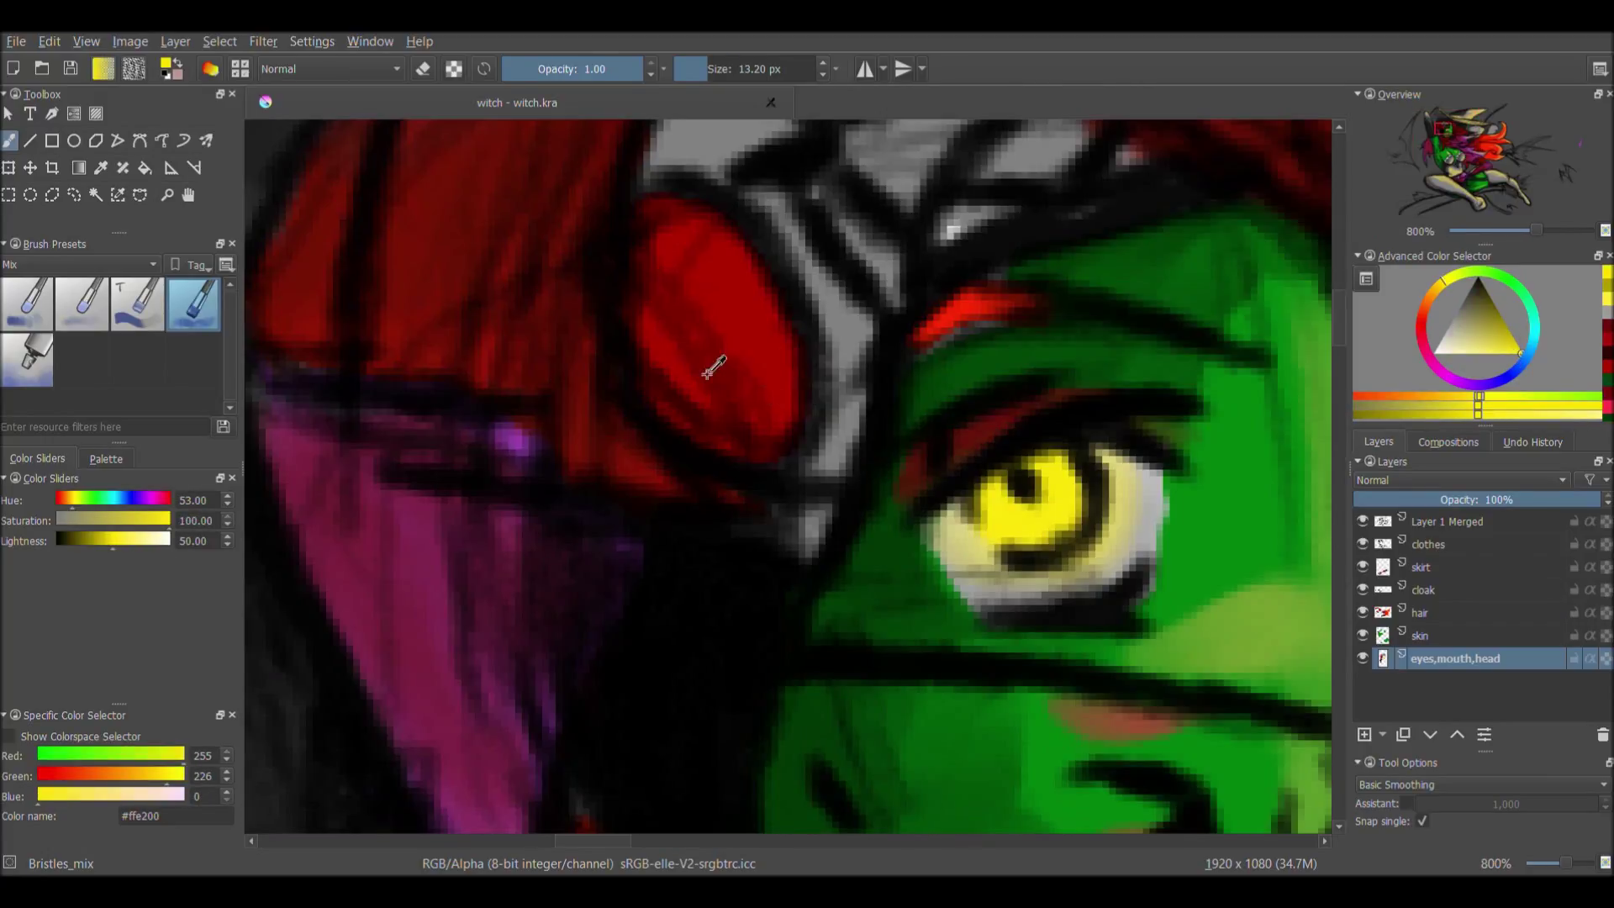
pyautogui.keyDown('ctrl'); pyautogui.click(714, 361); pyautogui.keyUp('ctrl')
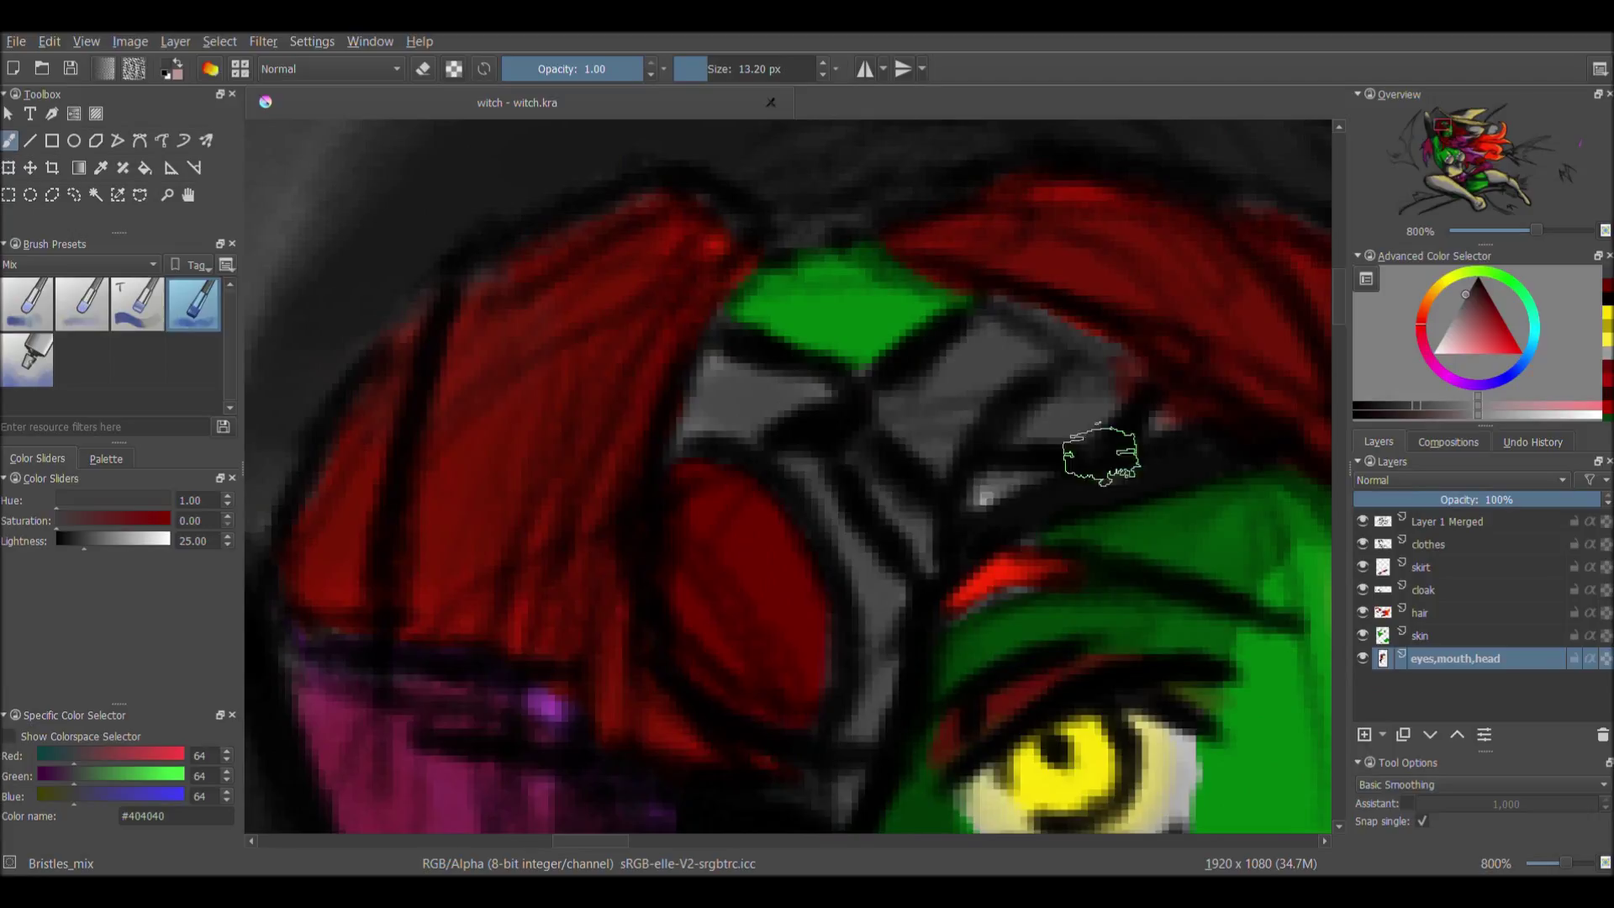
pyautogui.keyDown('ctrl'); pyautogui.click(749, 300); pyautogui.keyUp('ctrl')
# - Fill the bat behind the hair tips with black #000000 on Layer 8, using the Bristles_mix preset
pyautogui.press('1')
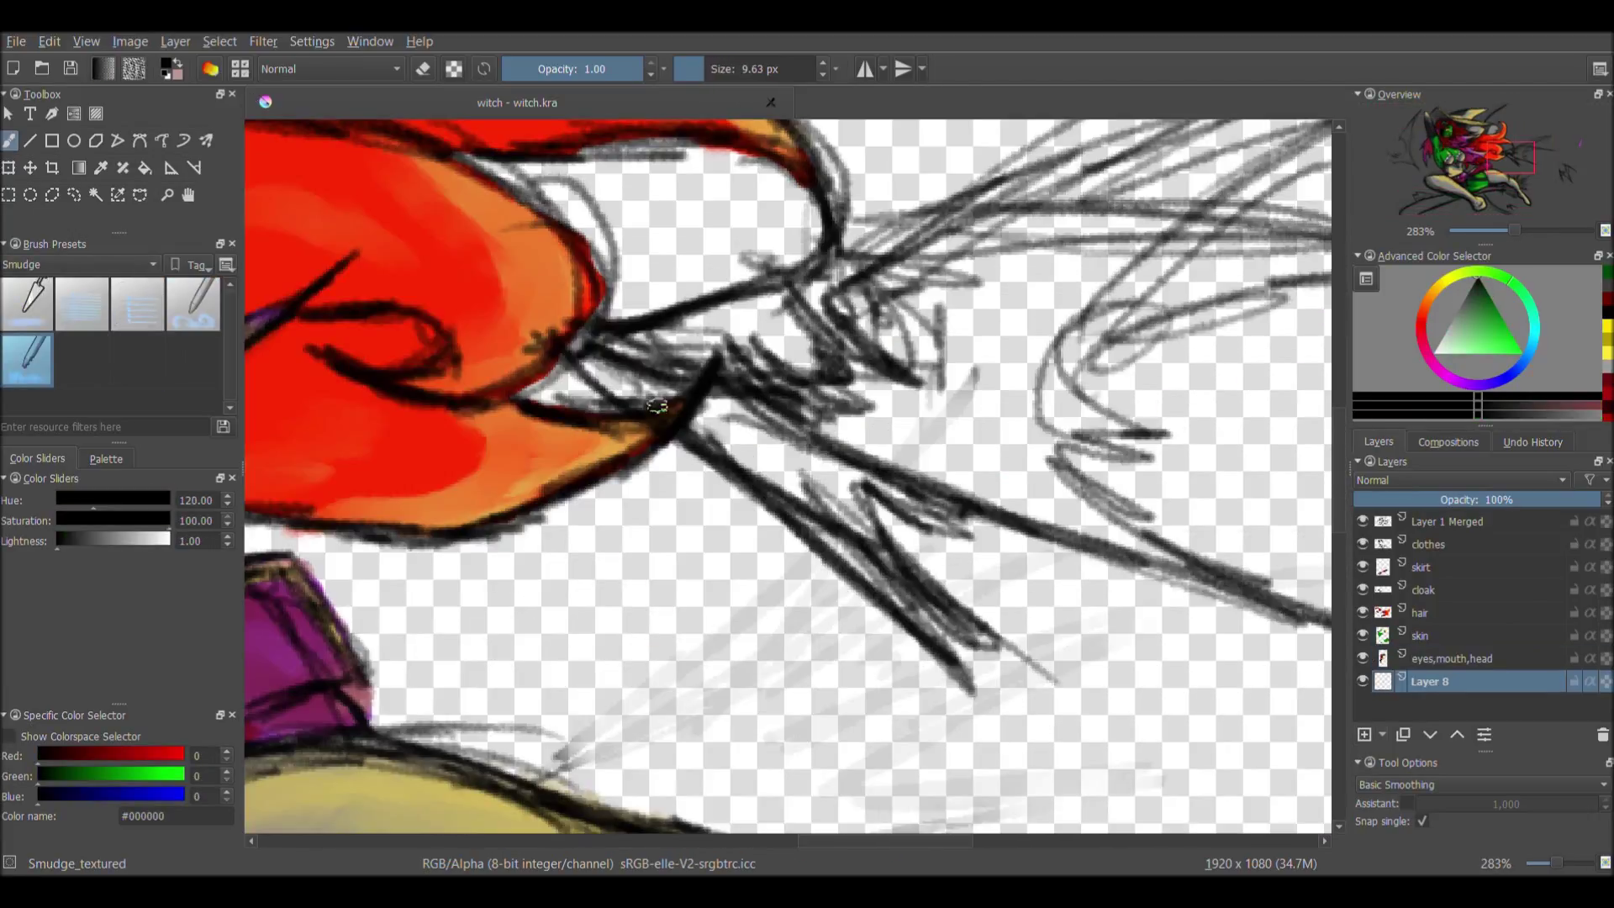
pyautogui.scroll(1, 132, 268)
pyautogui.click(193, 303)
pyautogui.moveTo(655, 395)
pyautogui.mouseDown()
pyautogui.moveTo(909, 408)
pyautogui.moveTo(1006, 469)
pyautogui.mouseUp()
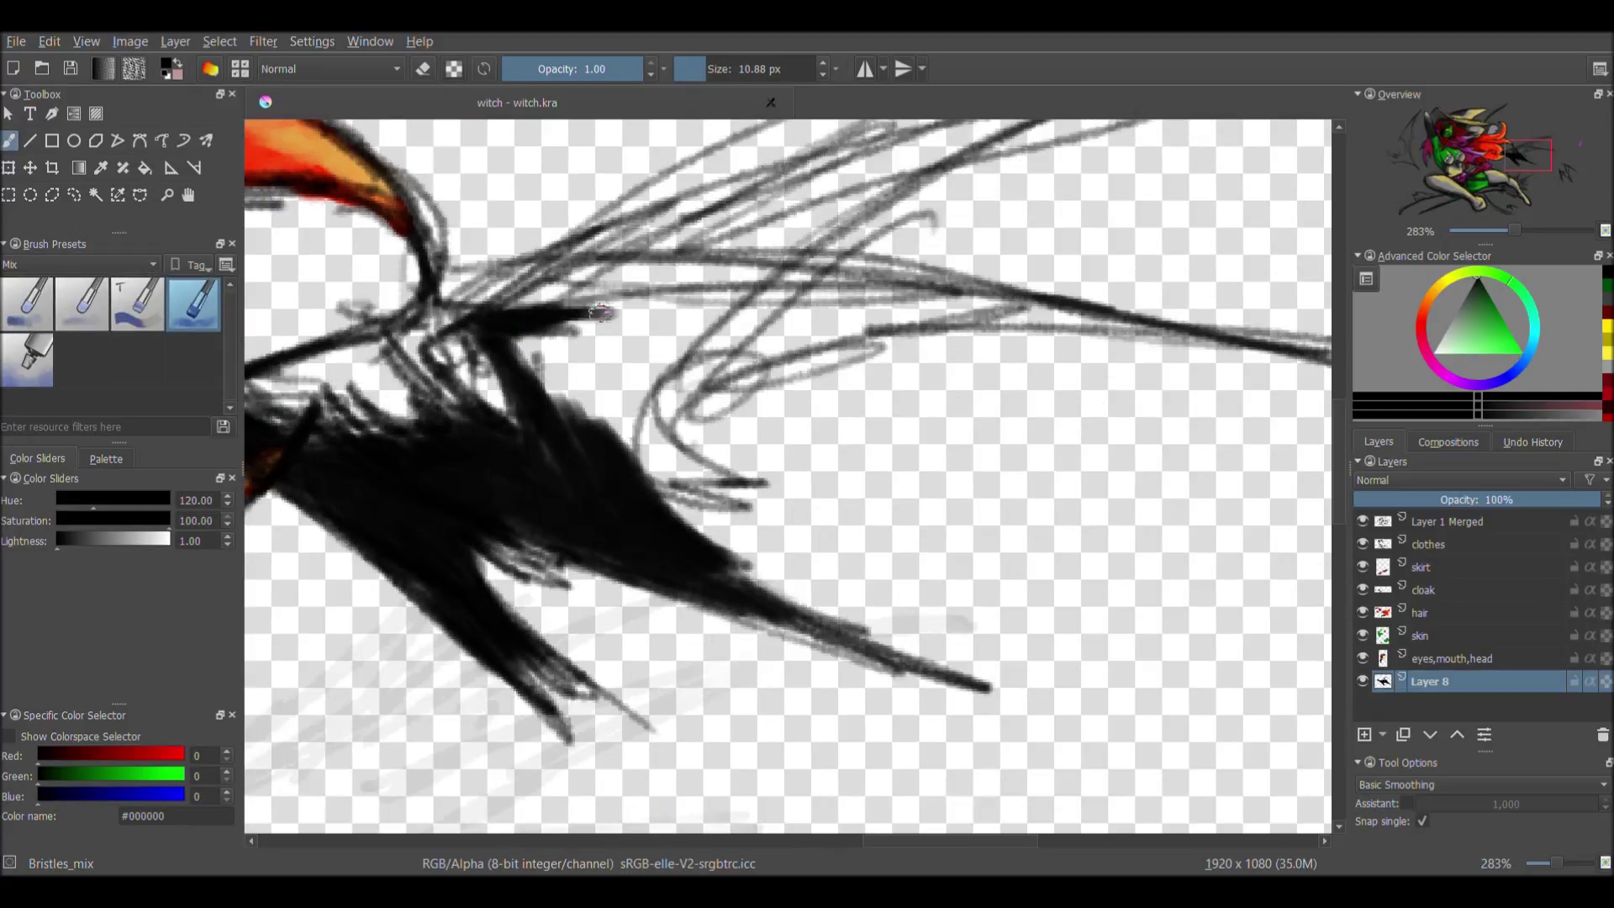
pyautogui.moveTo(599, 312)
pyautogui.mouseDown()
pyautogui.moveTo(1185, 337)
pyautogui.moveTo(589, 328)
pyautogui.moveTo(689, 496)
pyautogui.moveTo(620, 357)
pyautogui.mouseUp()
# - Fill the distant bat and the small bats near the foot and the broom handle with black
pyautogui.moveTo(976, 454); pyautogui.dragTo(1037, 452)
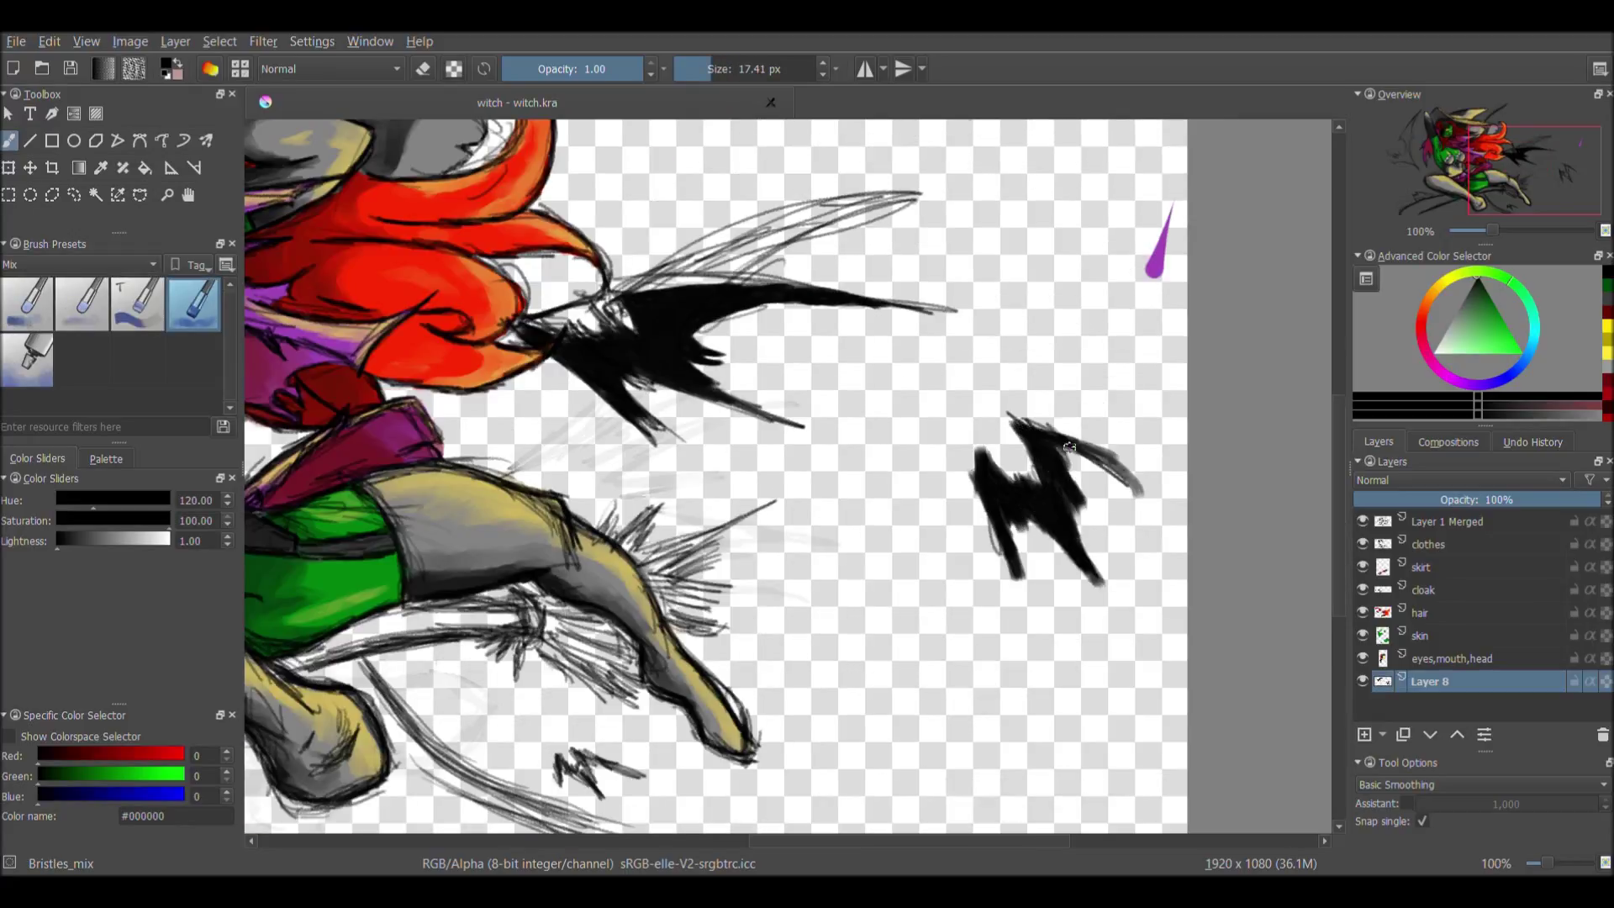
pyautogui.moveTo(525, 545); pyautogui.dragTo(591, 578)
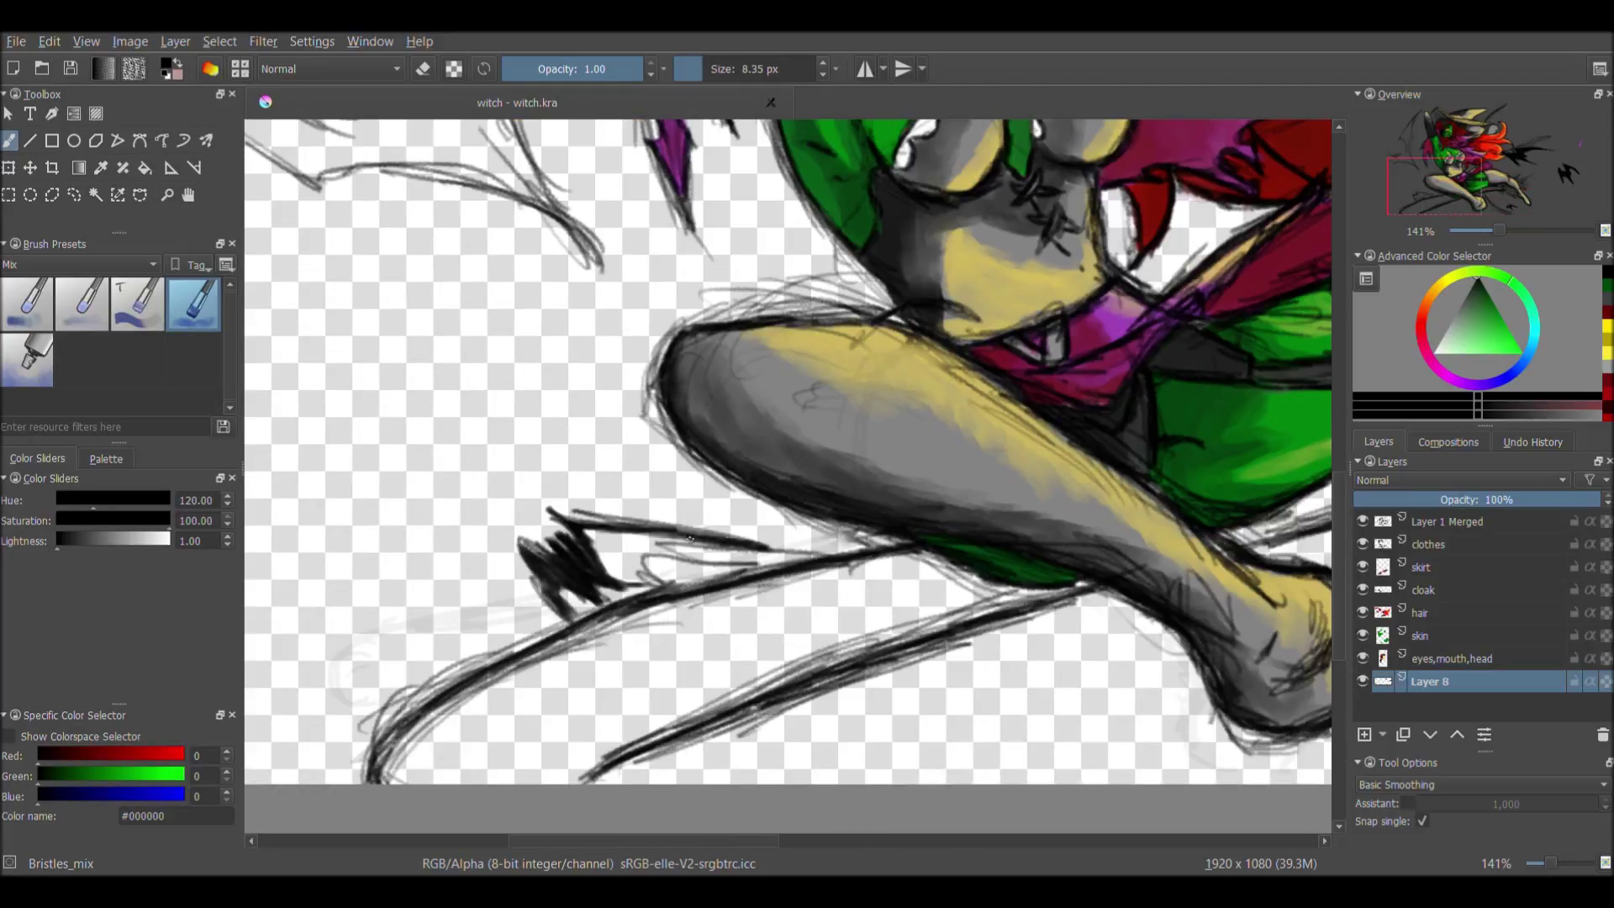
pyautogui.moveTo(608, 524); pyautogui.dragTo(542, 592)
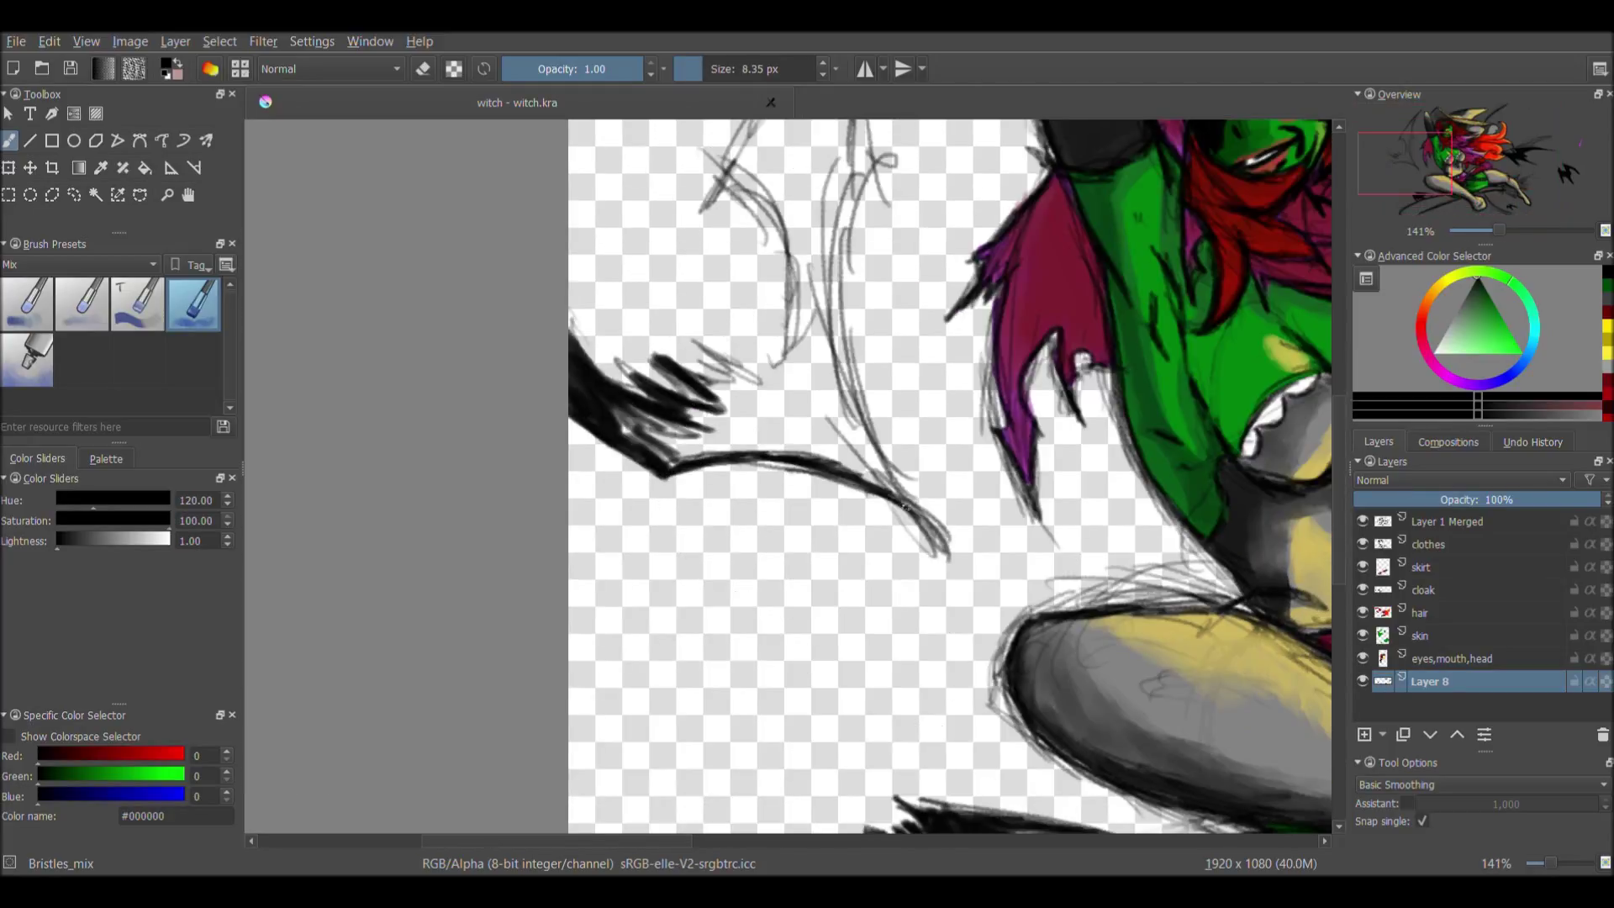
# - Fill the large bat beside the raised arm with solid black, covering its wings and body
pyautogui.moveTo(713, 438); pyautogui.dragTo(771, 349)
pyautogui.scroll(2, 817, 297)
pyautogui.moveTo(967, 122); pyautogui.dragTo(765, 392)
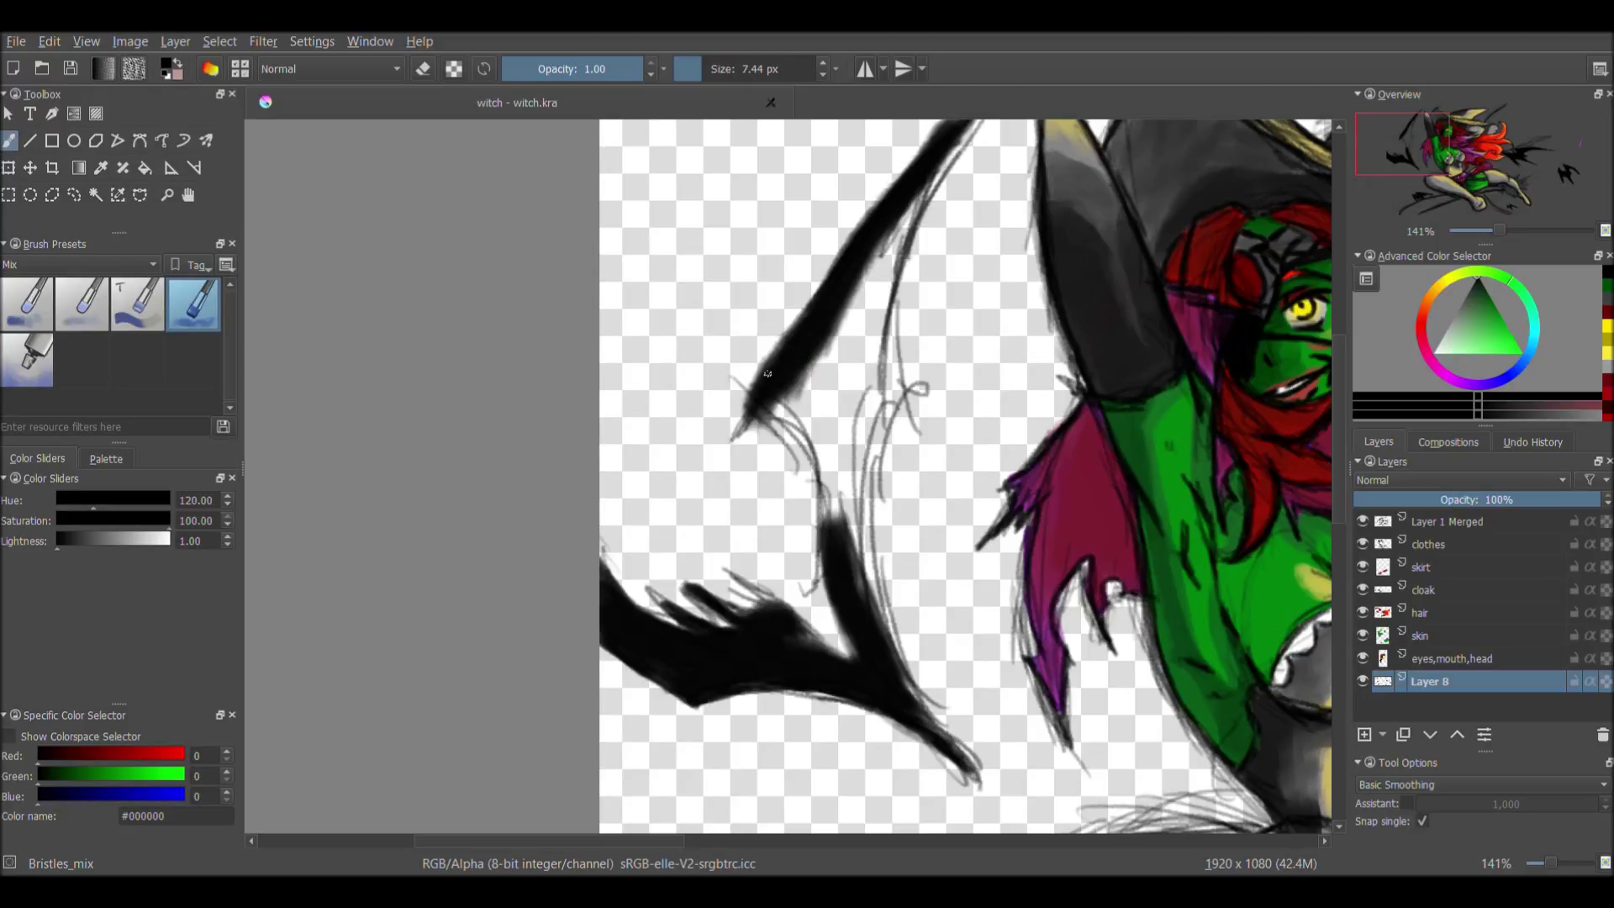
pyautogui.moveTo(867, 550); pyautogui.dragTo(807, 740)
pyautogui.moveTo(891, 336); pyautogui.dragTo(849, 656)
pyautogui.moveTo(874, 404); pyautogui.dragTo(756, 791)
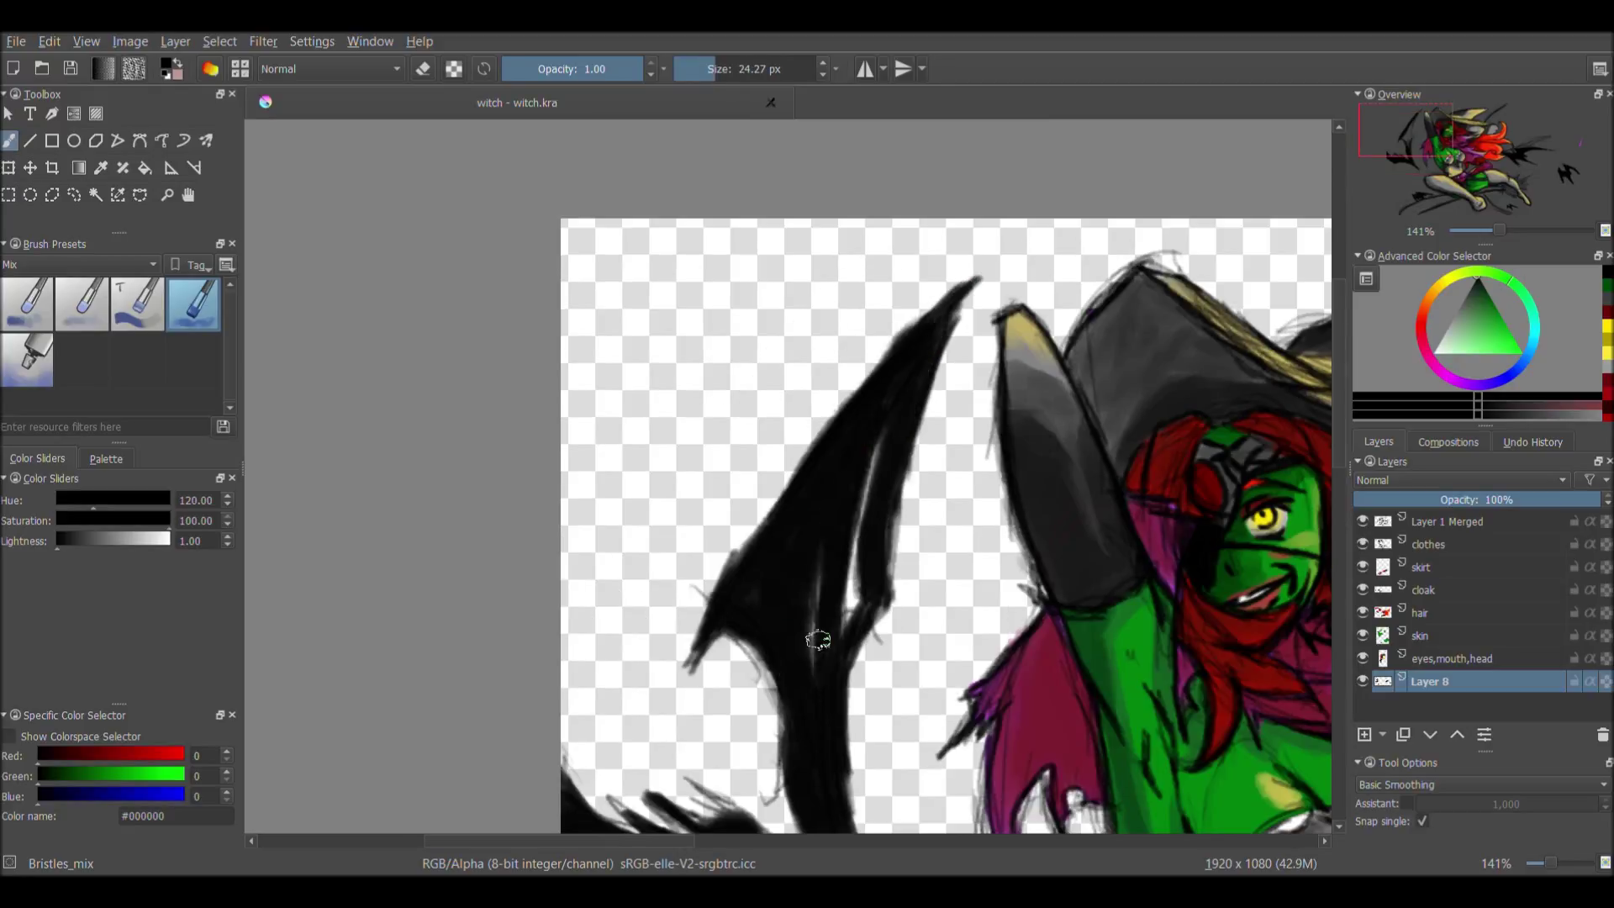
pyautogui.moveTo(882, 437); pyautogui.dragTo(824, 672)
pyautogui.moveTo(959, 605); pyautogui.dragTo(843, 473)
# - Erase the stray purple mark on the cloak layer using the Ink_brush_25 preset in eraser mode
pyautogui.press('-')
pyautogui.press('-')
pyautogui.press('-')
pyautogui.press('e')
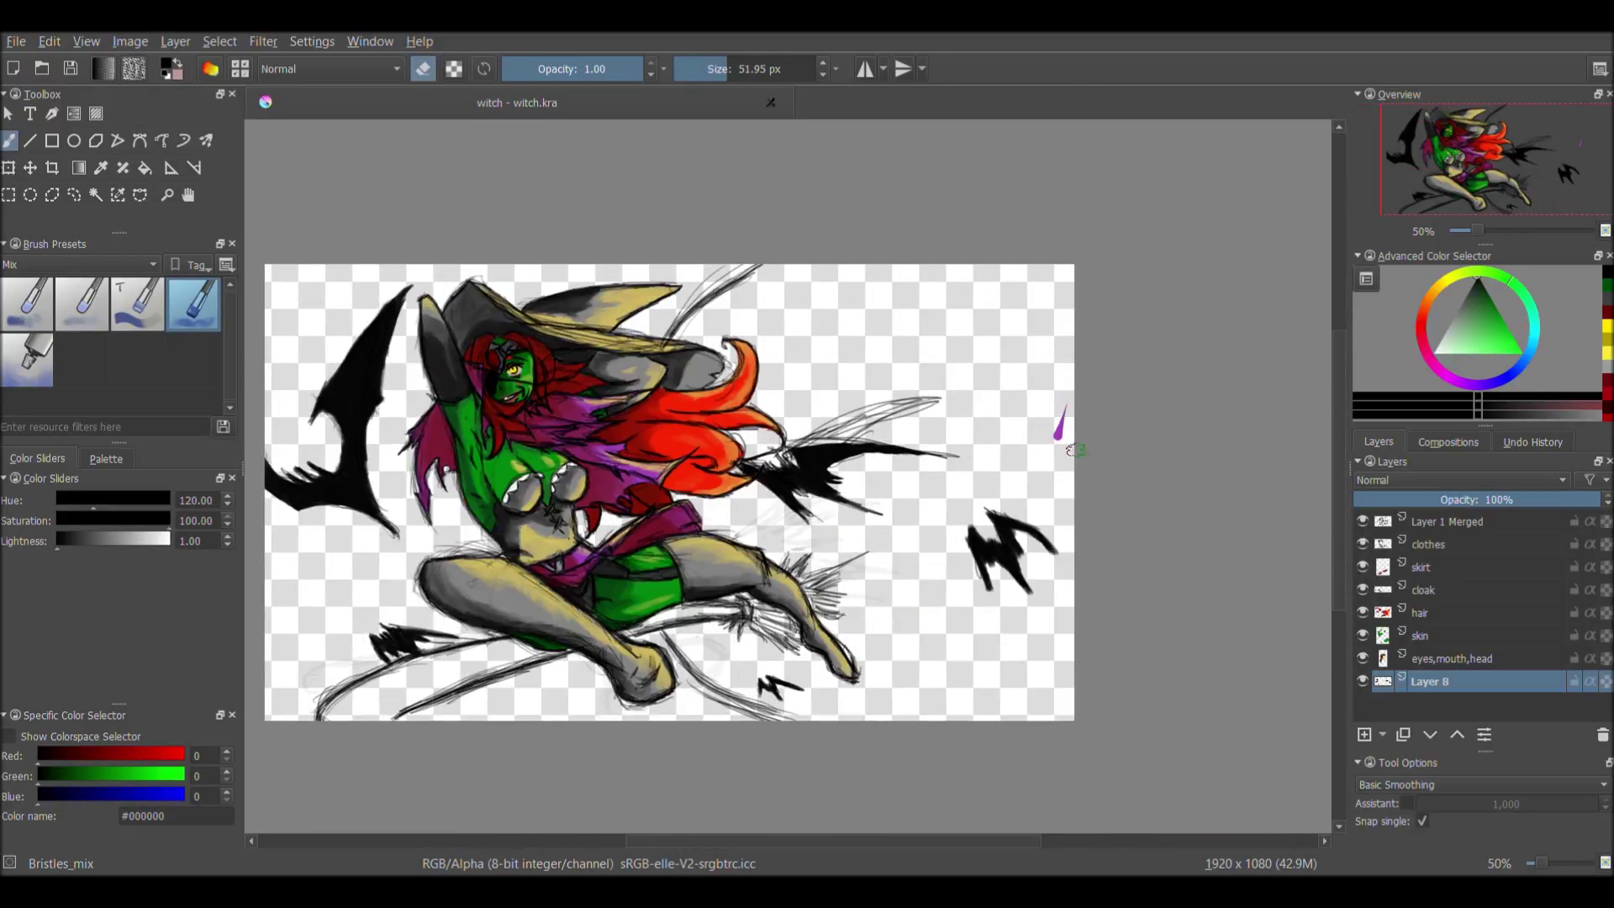
pyautogui.scroll(1, 119, 262)
pyautogui.press('x')
pyautogui.scroll(3, 1059, 402)
pyautogui.moveTo(990, 396); pyautogui.dragTo(930, 269)
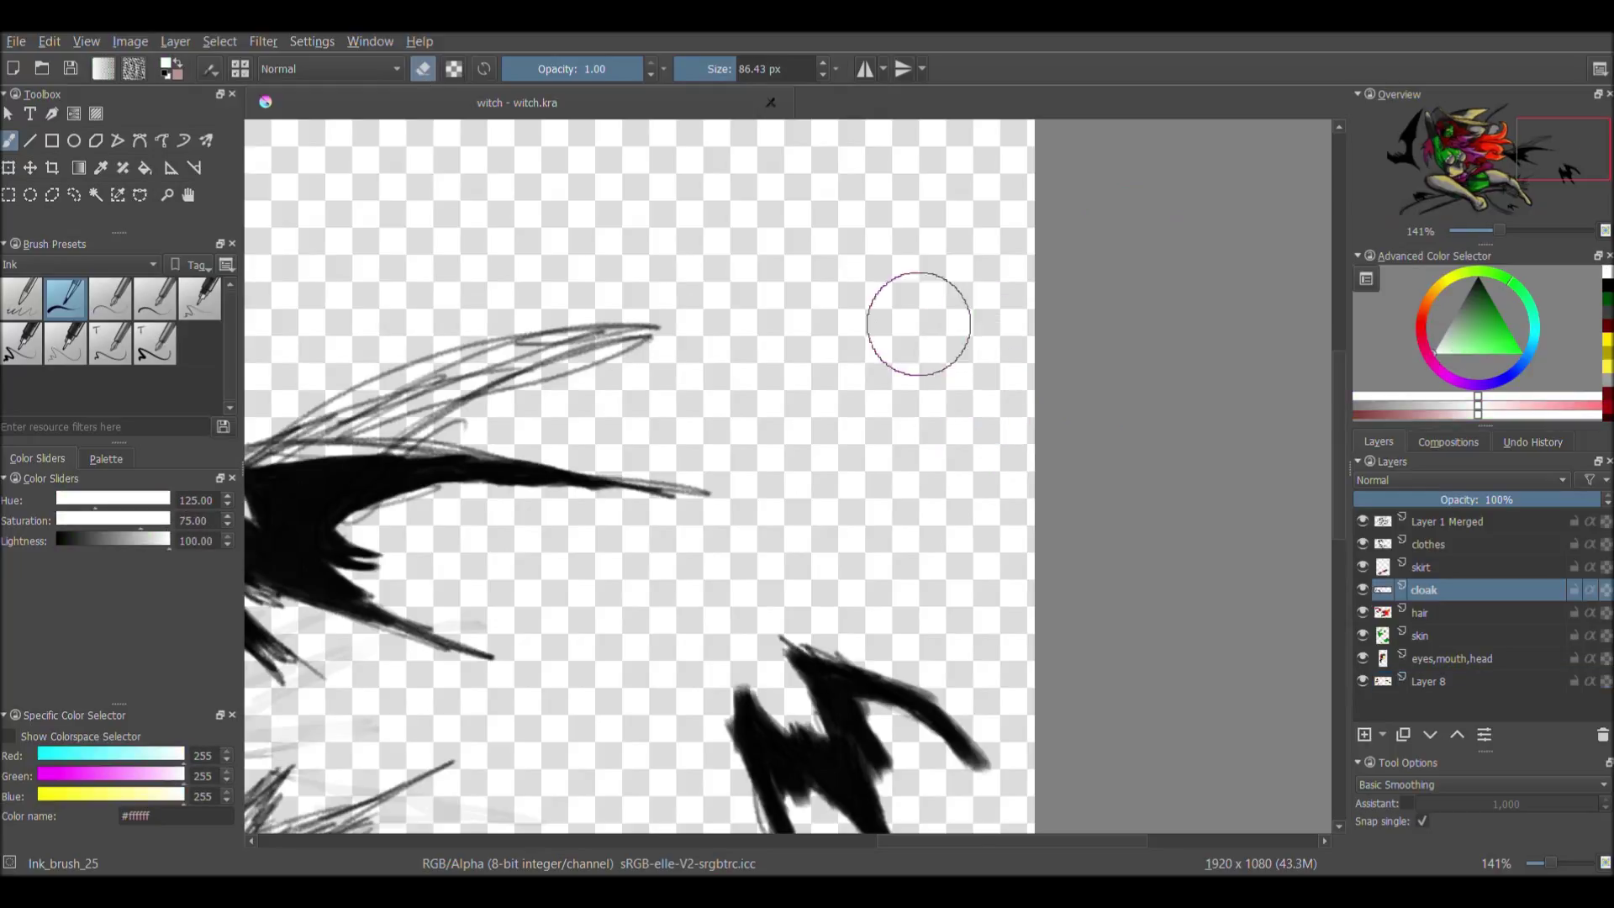
pyautogui.scroll(-3, 930, 270)
pyautogui.moveTo(934, 368); pyautogui.dragTo(871, 348)
# - Rename Layer 8 as "bats"
pyautogui.doubleClick(1428, 681)
pyautogui.write('bats')
pyautogui.press('Return')
# - Turn off eraser mode and paint the broom handle red on a separate layer with Bristles_mix
pyautogui.press('e')
pyautogui.click(1439, 290)
pyautogui.moveTo(1488, 336); pyautogui.dragTo(1513, 338)
pyautogui.scroll(6, 580, 639)
pyautogui.scroll(-1, 80, 264)
pyautogui.click(193, 304)
pyautogui.moveTo(757, 521)
pyautogui.mouseDown()
pyautogui.moveTo(500, 503)
pyautogui.moveTo(541, 414)
pyautogui.moveTo(1045, 378)
pyautogui.mouseUp()
pyautogui.scroll(-4, 1045, 379)
pyautogui.scroll(5, 898, 477)
pyautogui.moveTo(840, 470)
pyautogui.mouseDown()
pyautogui.moveTo(810, 468)
pyautogui.moveTo(822, 451)
pyautogui.mouseUp()
pyautogui.scroll(2, 821, 451)
pyautogui.scroll(-5, 563, 605)
# - Paint the broom's bristles in yellow tones including #ccbf00 and name the layer "broom"
pyautogui.click(1459, 403)
pyautogui.moveTo(485, 715); pyautogui.dragTo(666, 569)
pyautogui.scroll(4, 941, 479)
pyautogui.scroll(-5, 955, 407)
pyautogui.click(1598, 396)
pyautogui.scroll(5, 923, 418)
pyautogui.scroll(-6, 923, 418)
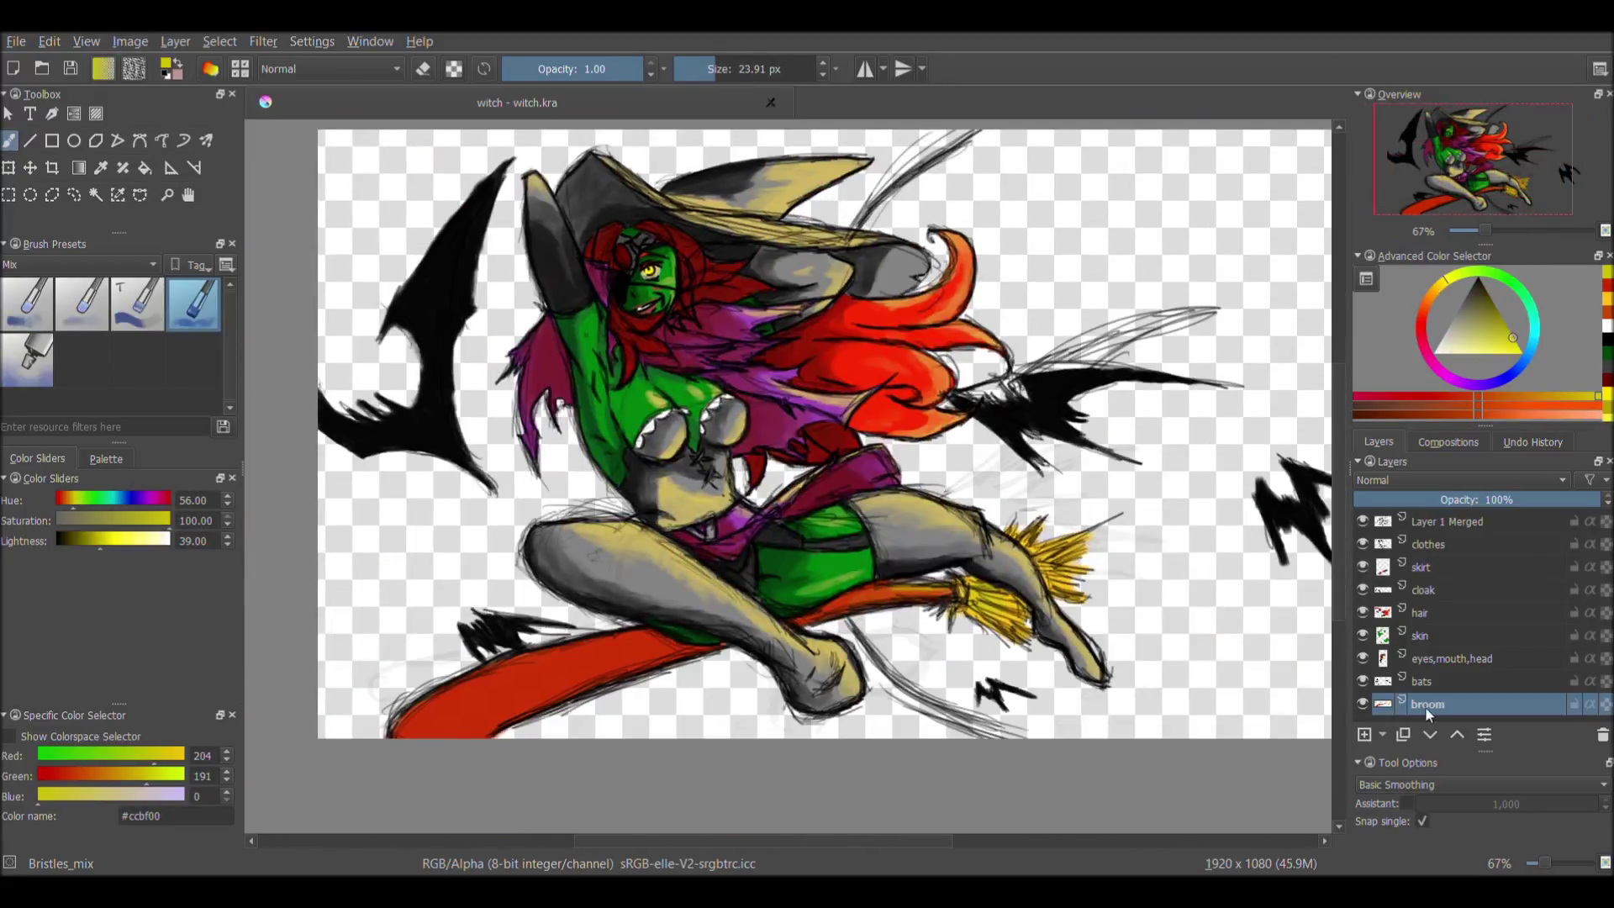
pyautogui.press('Return')
# - Paint the large moon behind the witch bright yellow on a layer named "moon"
pyautogui.click(1478, 403)
pyautogui.moveTo(757, 151)
pyautogui.mouseDown()
pyautogui.moveTo(841, 715)
pyautogui.moveTo(967, 168)
pyautogui.moveTo(1240, 330)
pyautogui.moveTo(1026, 521)
pyautogui.mouseUp()
pyautogui.moveTo(973, 407)
pyautogui.mouseDown()
pyautogui.moveTo(1153, 336)
pyautogui.moveTo(1048, 659)
pyautogui.mouseUp()
# - Paint darker #c3b600 patches along the moon's upper and lower areas with Bristles_mix
pyautogui.press('k')
pyautogui.moveTo(921, 223)
pyautogui.mouseDown()
pyautogui.moveTo(1009, 218)
pyautogui.moveTo(1082, 152)
pyautogui.mouseUp()
pyautogui.press('[')
pyautogui.press('[')
pyautogui.press('[')
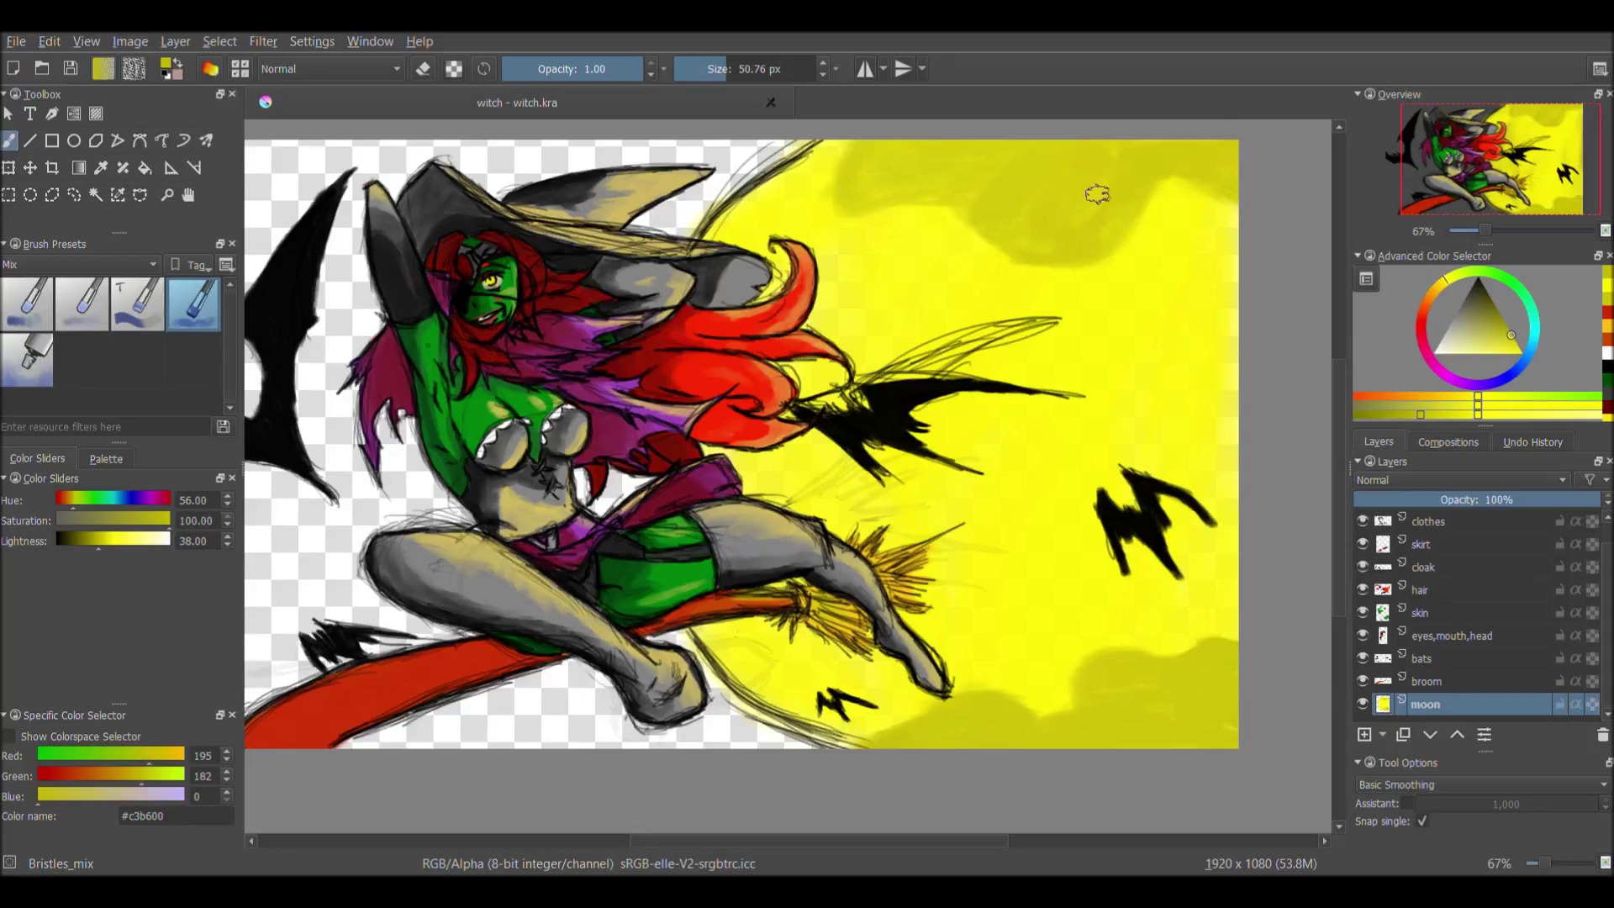
# - On a layer named "sky", paint a near-black sky fading to pale yellow #fff777 near the moon and blend it with Smudge_textured
pyautogui.press('d')
pyautogui.press(']')
pyautogui.press(']')
pyautogui.press(']')
pyautogui.press(']')
pyautogui.moveTo(277, 168)
pyautogui.mouseDown()
pyautogui.moveTo(378, 689)
pyautogui.moveTo(336, 210)
pyautogui.moveTo(418, 144)
pyautogui.moveTo(290, 690)
pyautogui.moveTo(404, 723)
pyautogui.moveTo(673, 731)
pyautogui.moveTo(601, 261)
pyautogui.moveTo(673, 723)
pyautogui.moveTo(715, 723)
pyautogui.moveTo(626, 109)
pyautogui.mouseUp()
pyautogui.press('x')
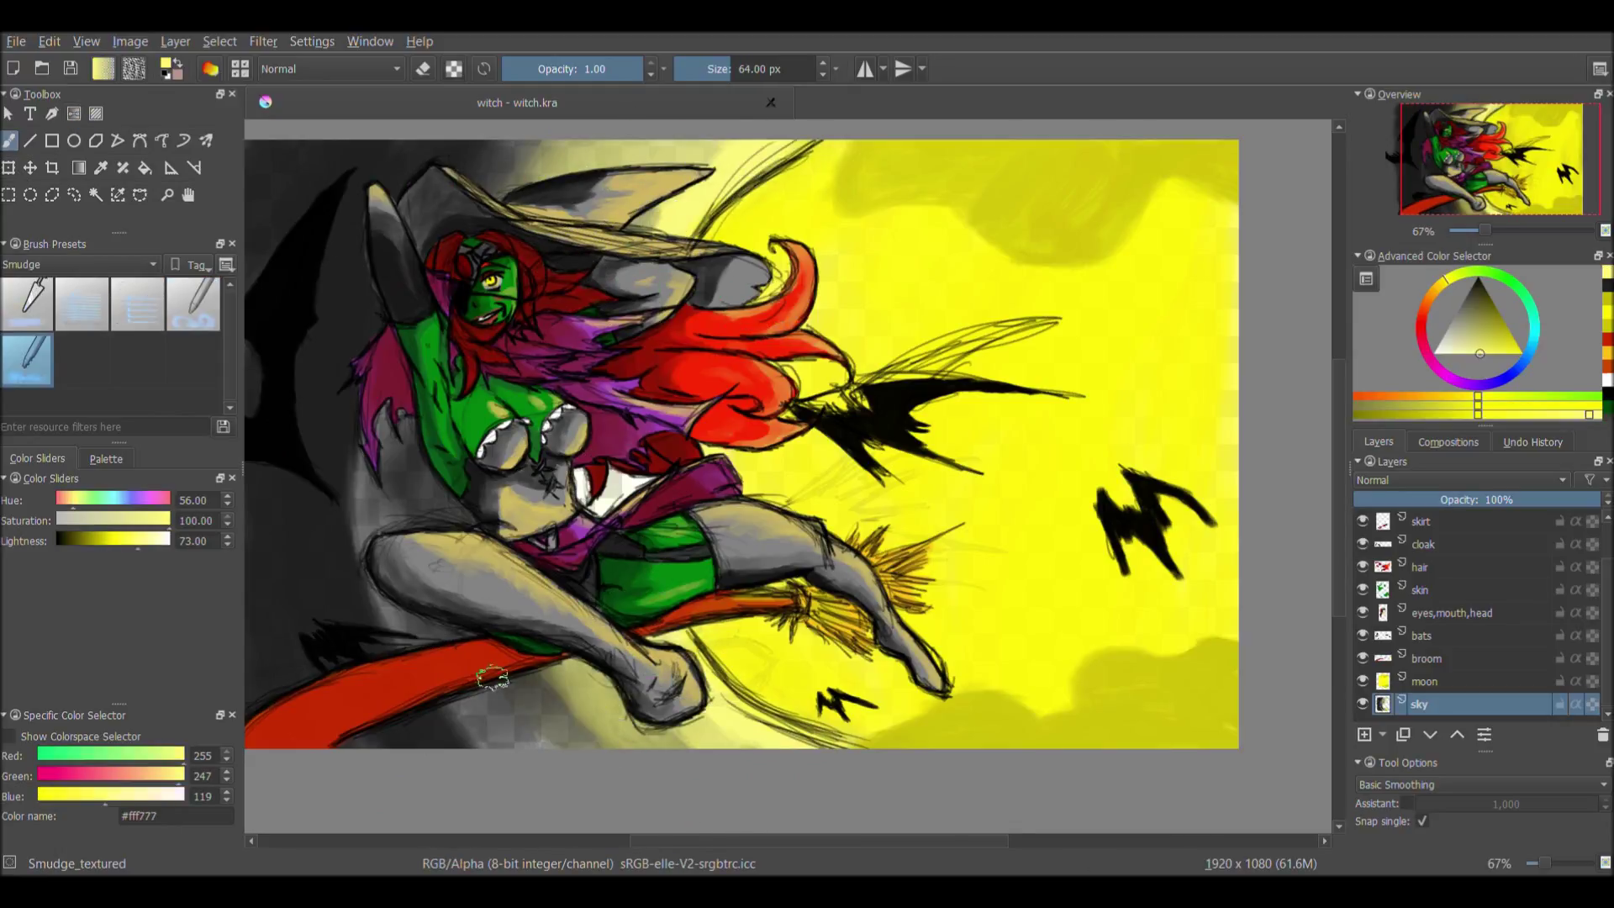
# - Cover the sky's darkest side with #191919 using Bristles_wet at 104.53 px
pyautogui.press('-')
pyautogui.press('-')
pyautogui.keyDown('ctrl'); pyautogui.click(695, 345); pyautogui.keyUp('ctrl')
pyautogui.press('/')
pyautogui.moveTo(698, 323); pyautogui.dragTo(745, 686)
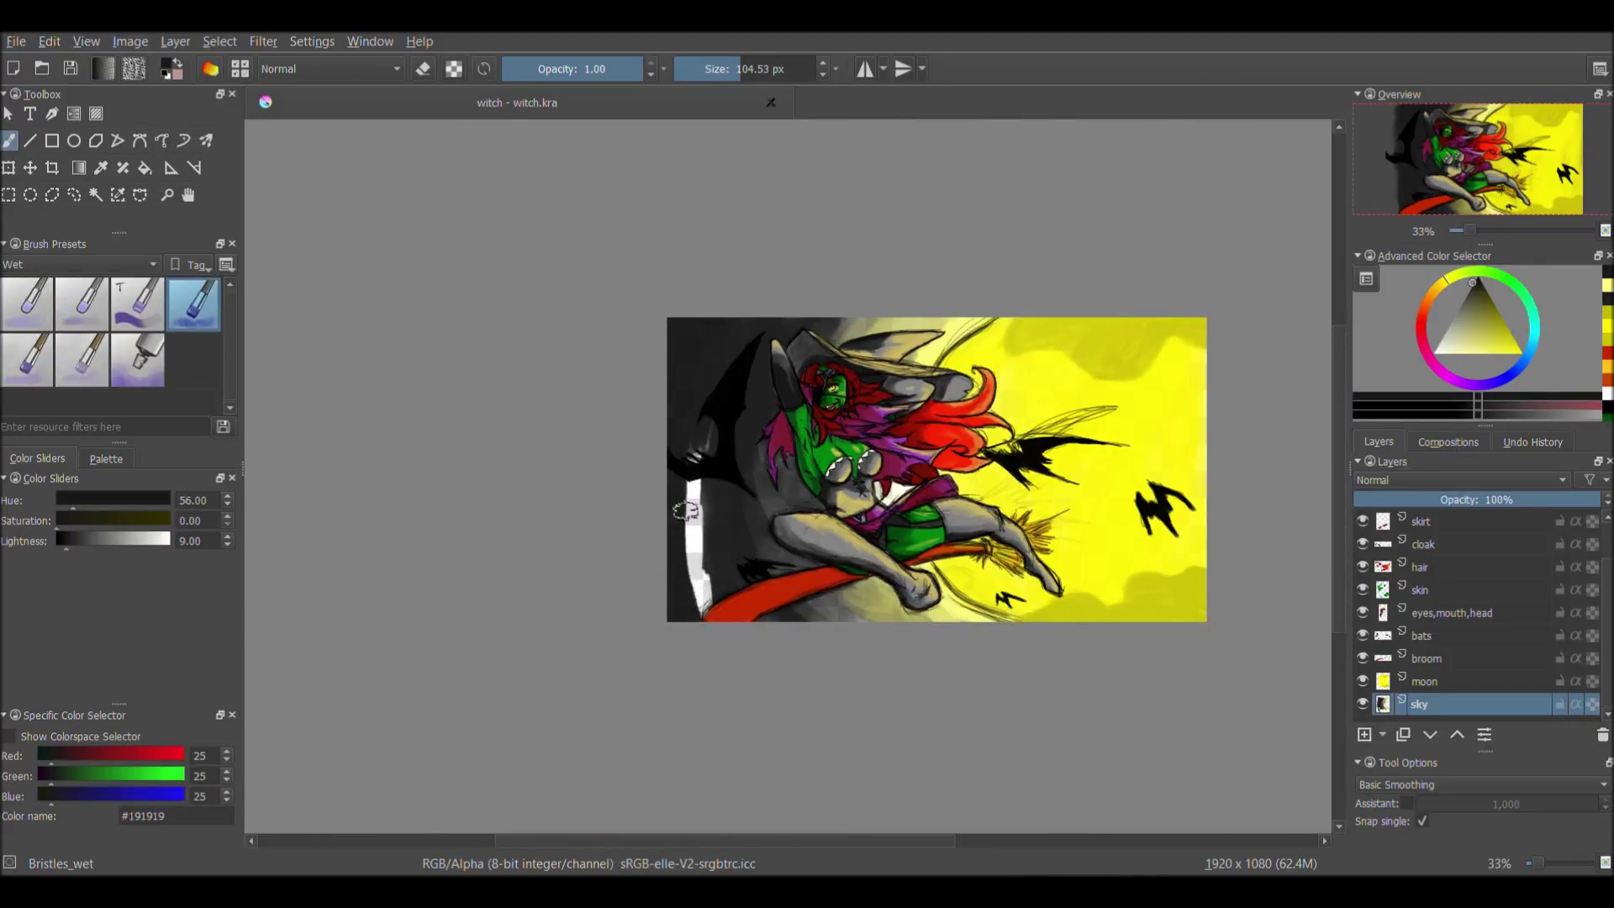
# - Scatter #fdfdfd stars over the dark sky with the FX_splat_starfield preset at 287.30 px
pyautogui.press('+')
pyautogui.press('+')
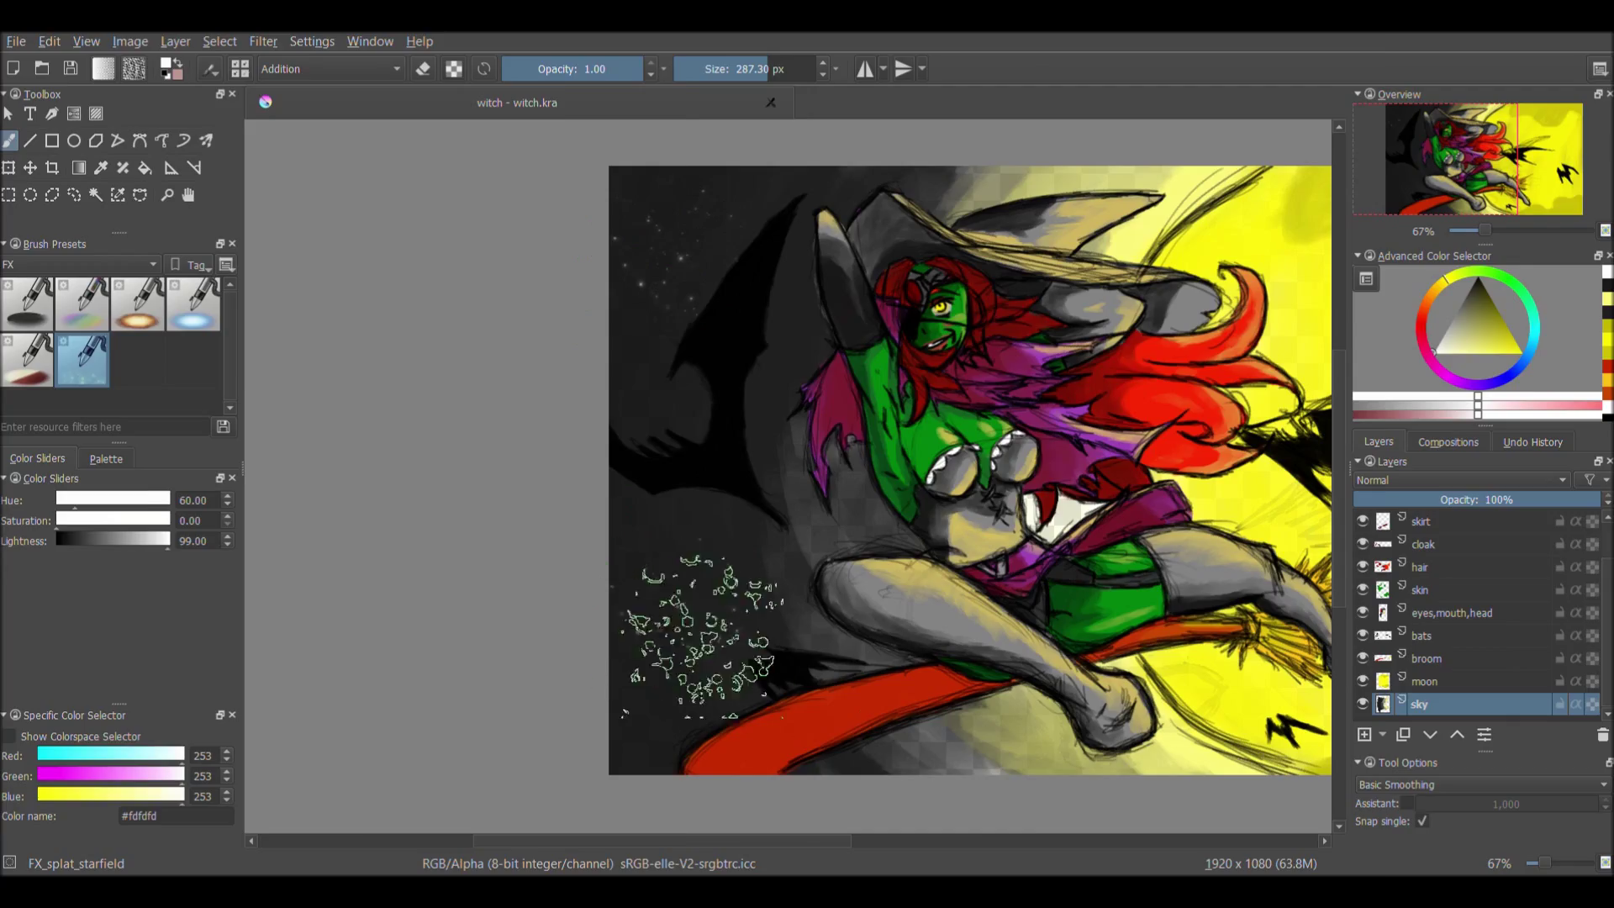